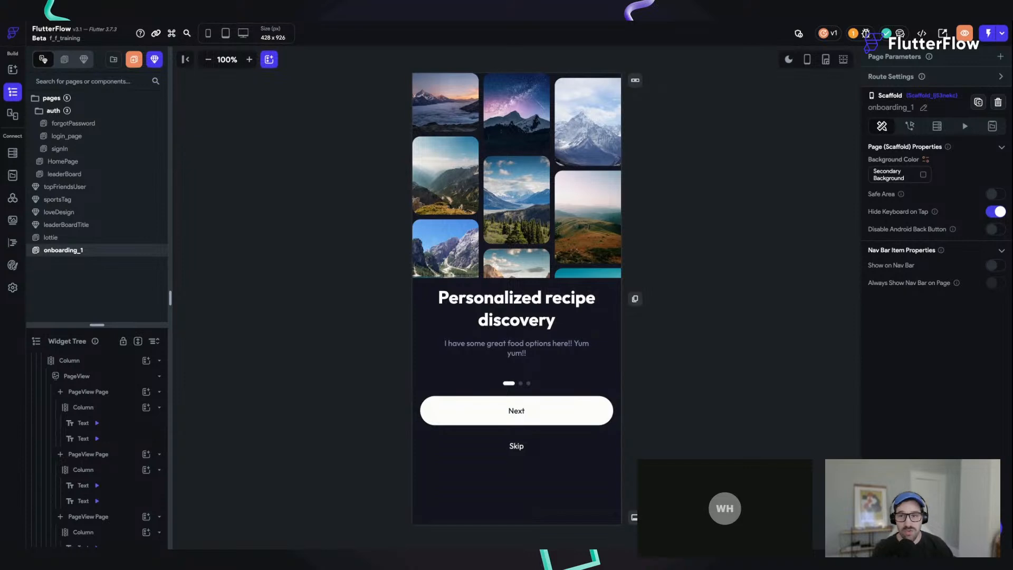
Step: Open the lottie page and examine its Stack with the e-mail sign-up button and Lottie animation inside it
{"action": "left_click", "coordinate": [63, 237]}
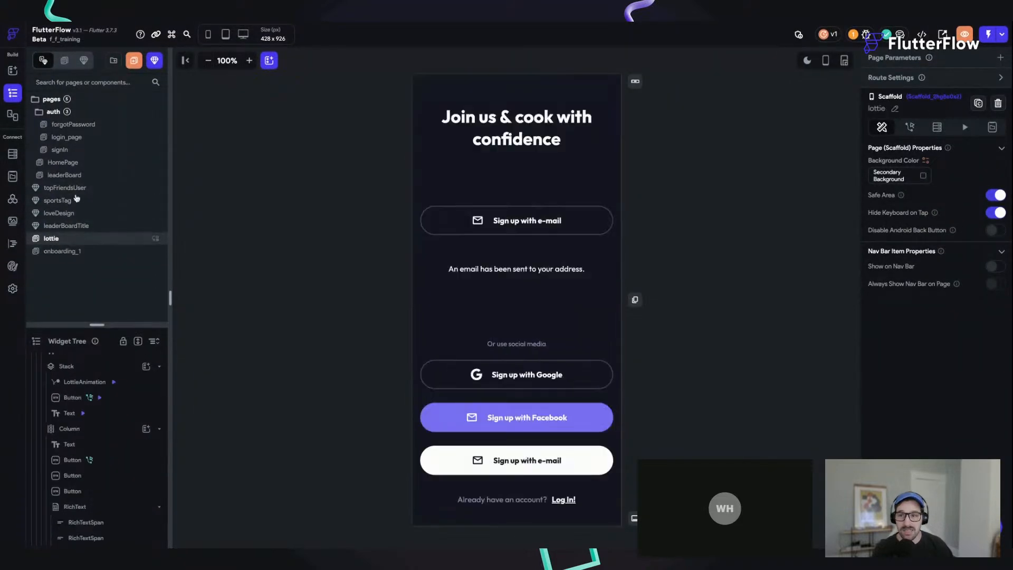
{"action": "left_click", "coordinate": [589, 257]}
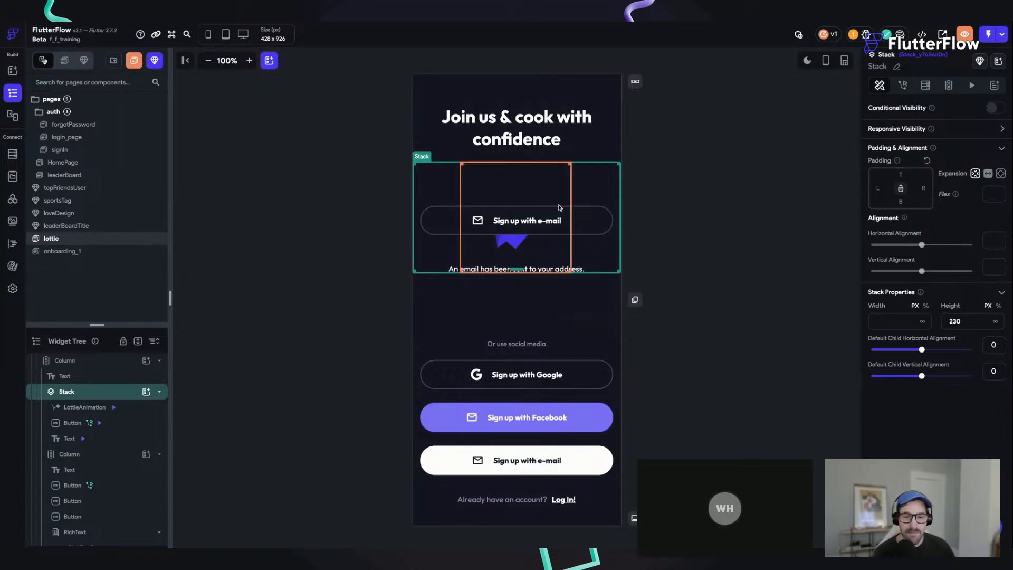
{"action": "left_click", "coordinate": [666, 225]}
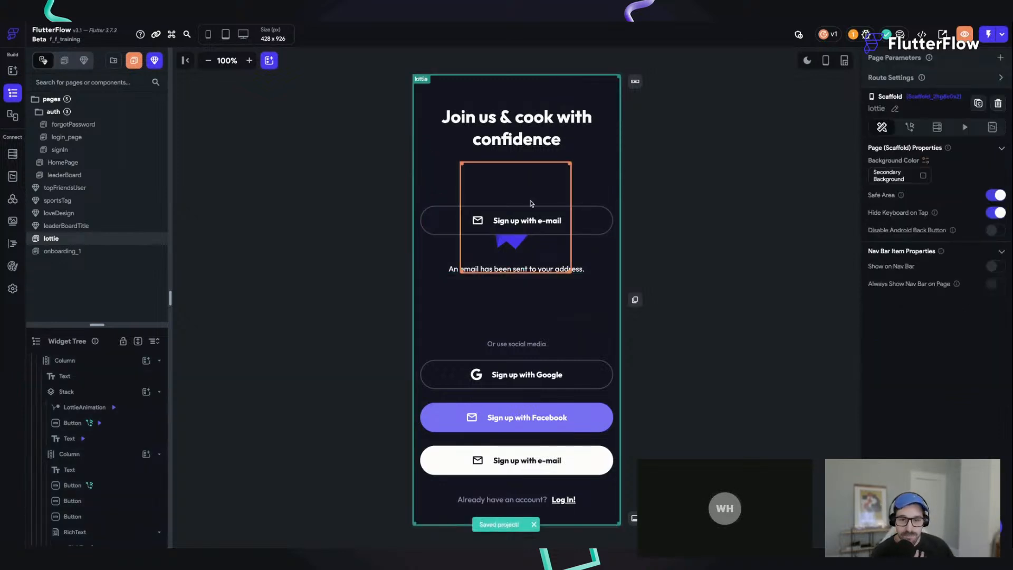
{"action": "left_click", "coordinate": [432, 189]}
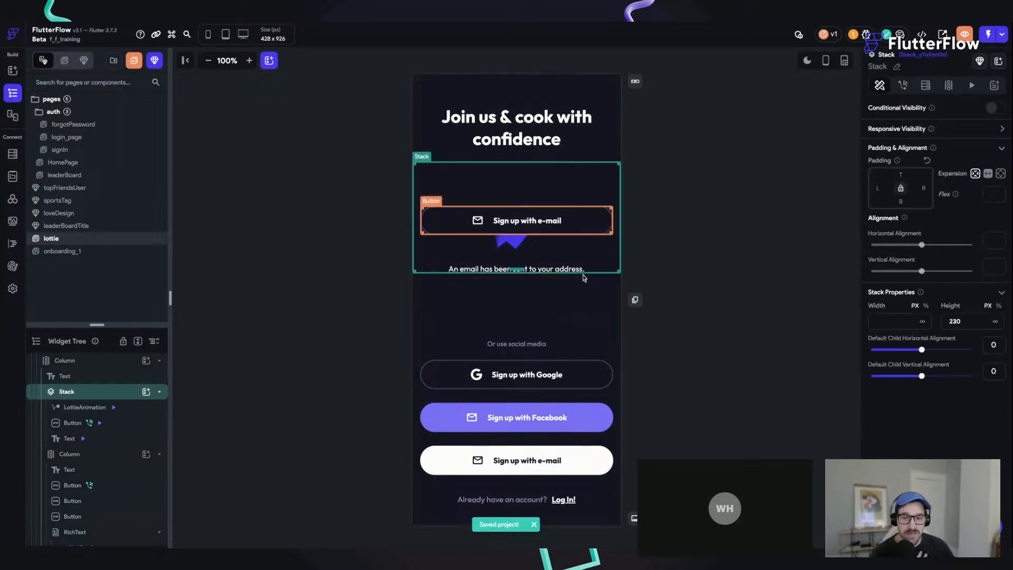
{"action": "left_click", "coordinate": [513, 231]}
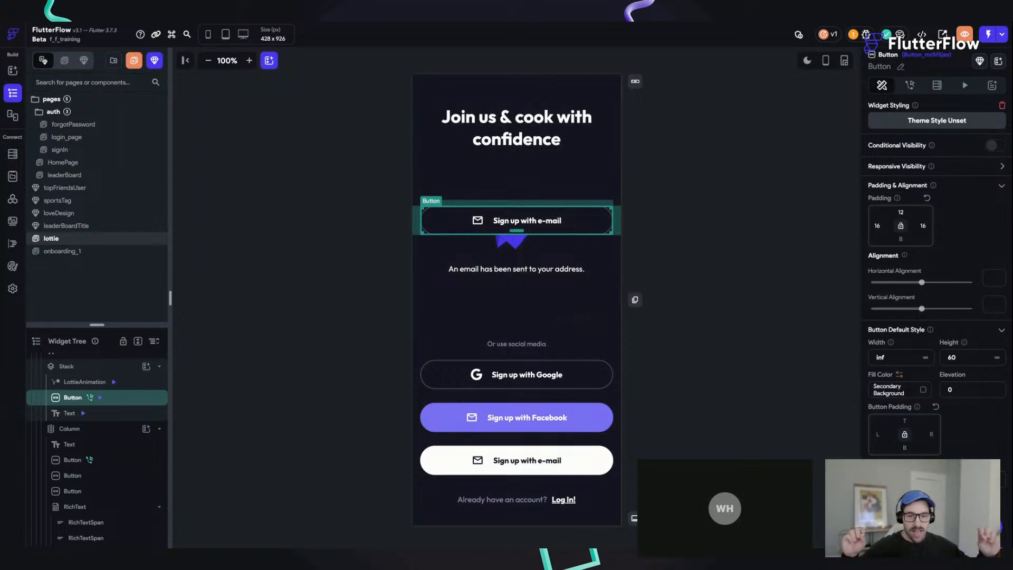
{"action": "left_click", "coordinate": [520, 251]}
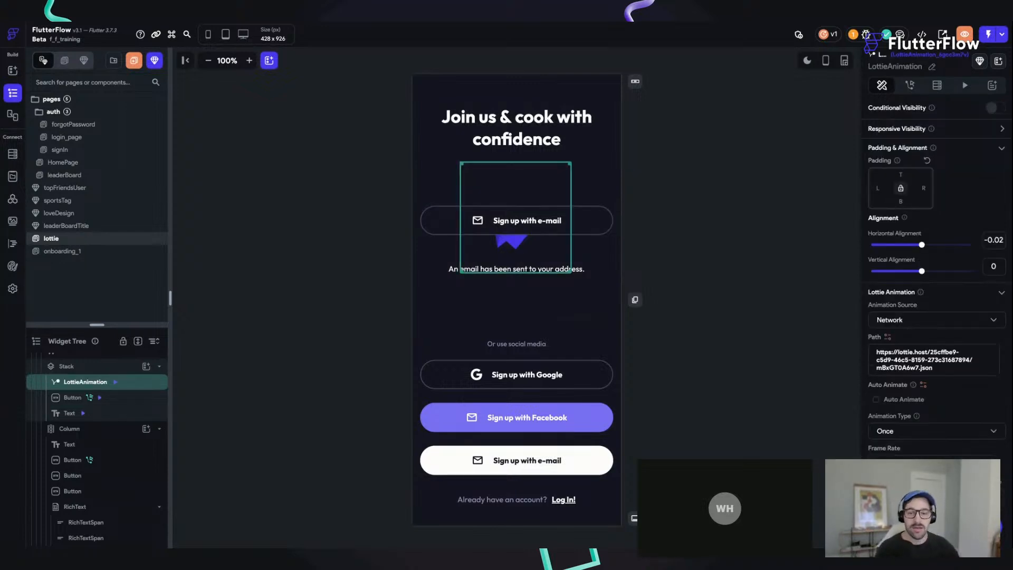
Step: Examine the Fade and Scale settings of the Stack's e-mail sign-up button under its On Action Trigger animations
{"action": "left_click", "coordinate": [545, 216]}
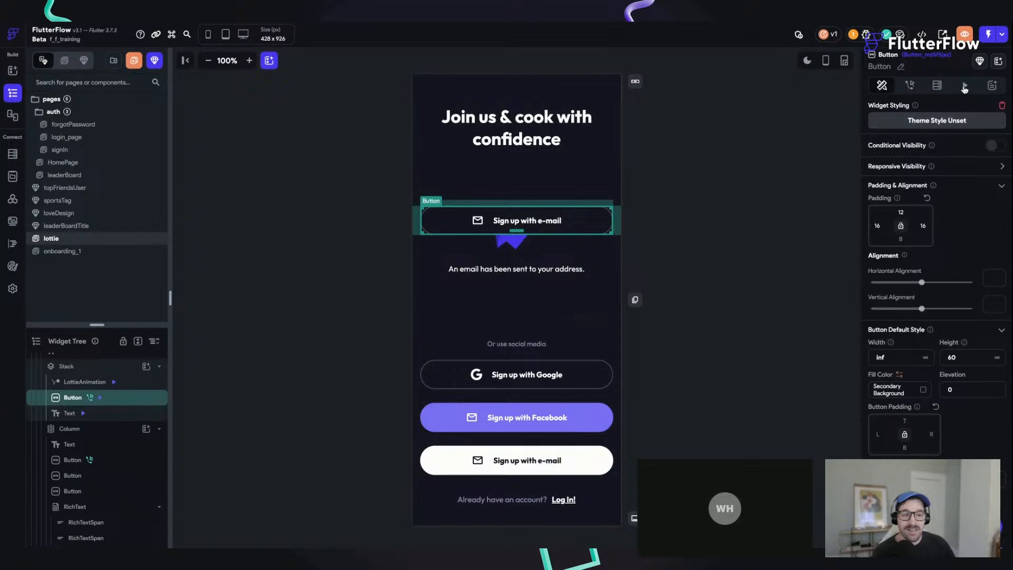
{"action": "left_click", "coordinate": [964, 87]}
{"action": "left_click", "coordinate": [979, 109]}
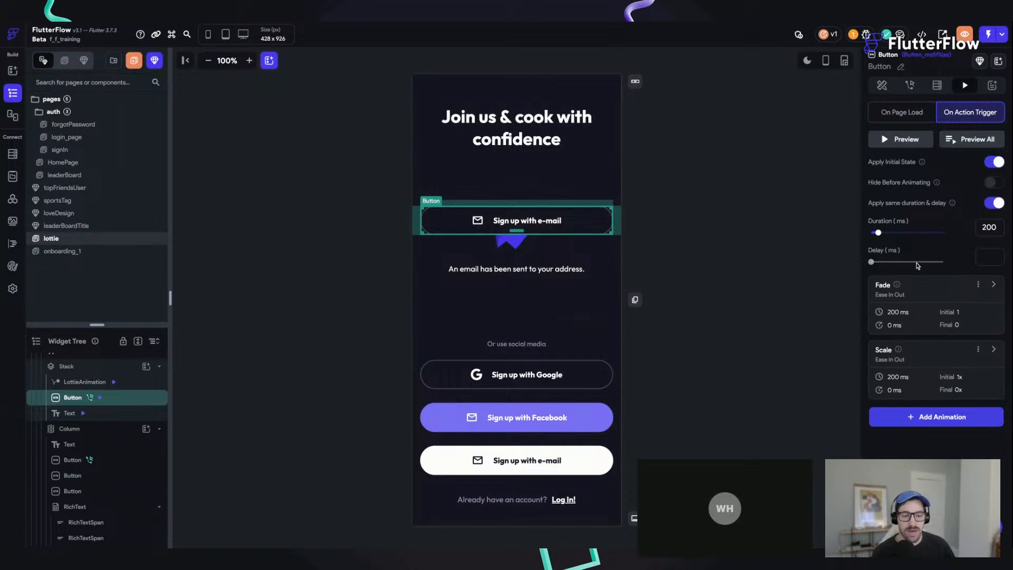
{"action": "left_click", "coordinate": [993, 285]}
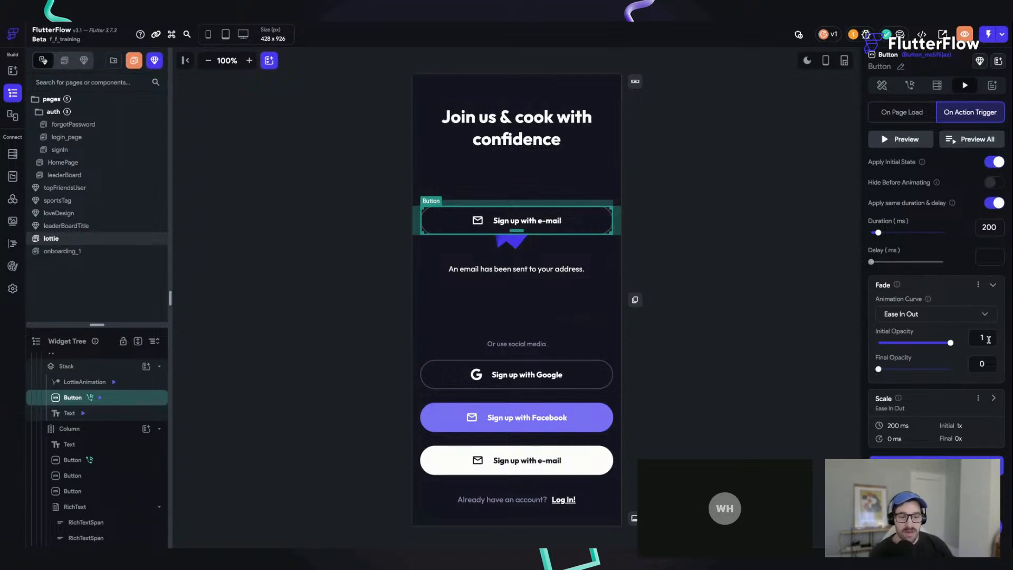
{"action": "left_click", "coordinate": [995, 399]}
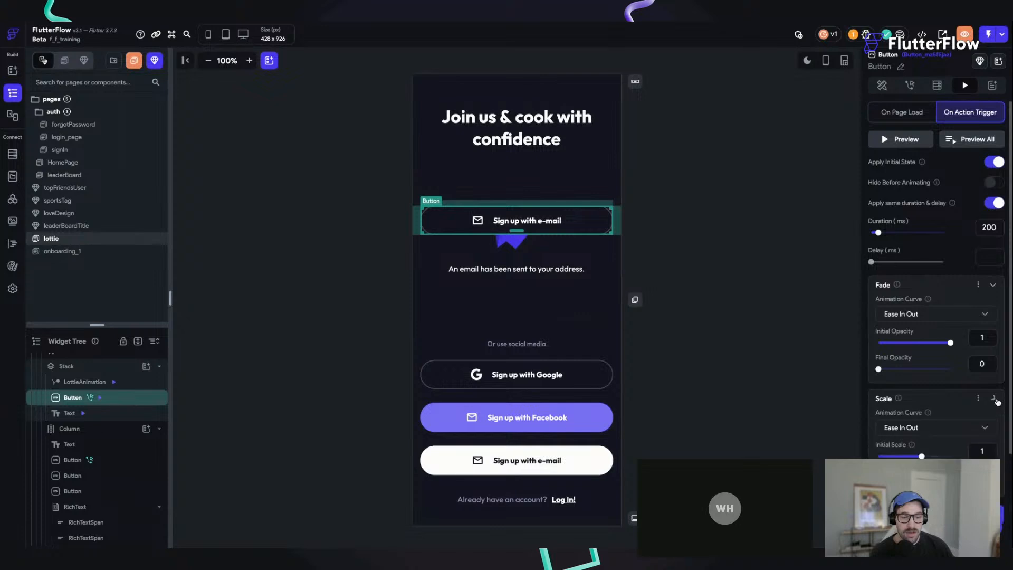
{"action": "left_click", "coordinate": [995, 399]}
{"action": "left_click", "coordinate": [992, 285]}
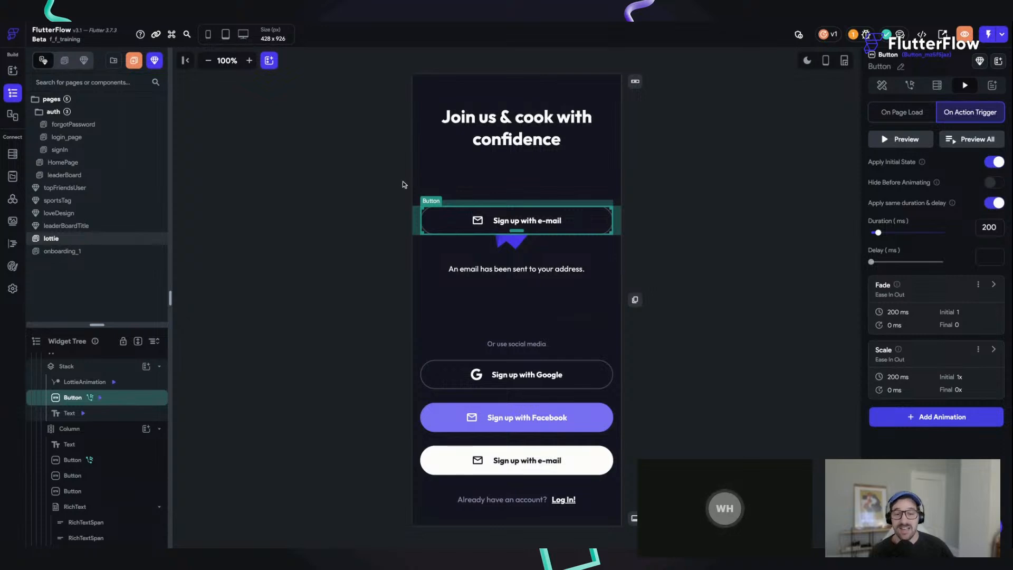
Step: Play the upper e-mail sign-up button's animation in the test session, then save the project in the builder
{"action": "left_click", "coordinate": [672, 230]}
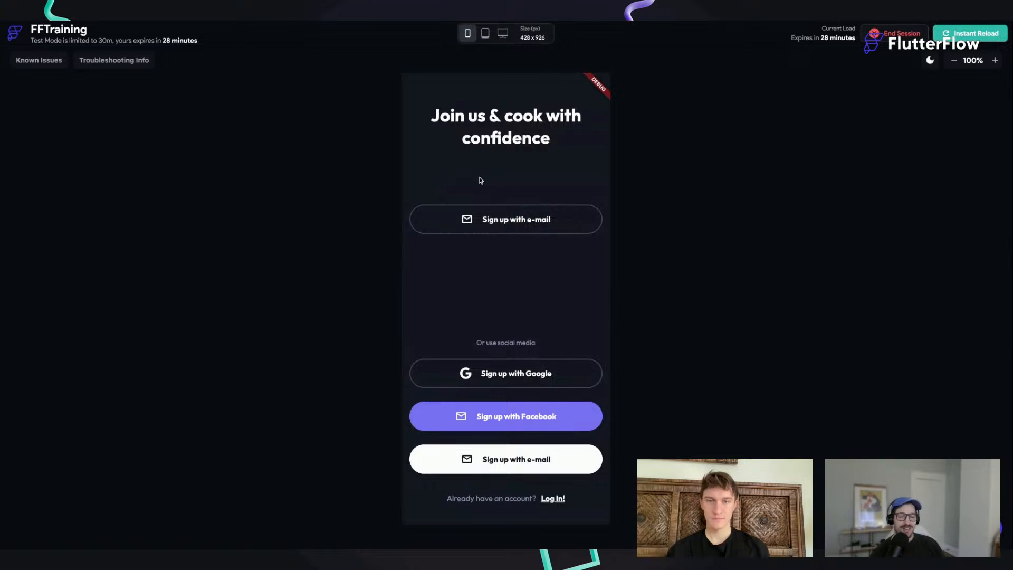
{"action": "left_click", "coordinate": [501, 225]}
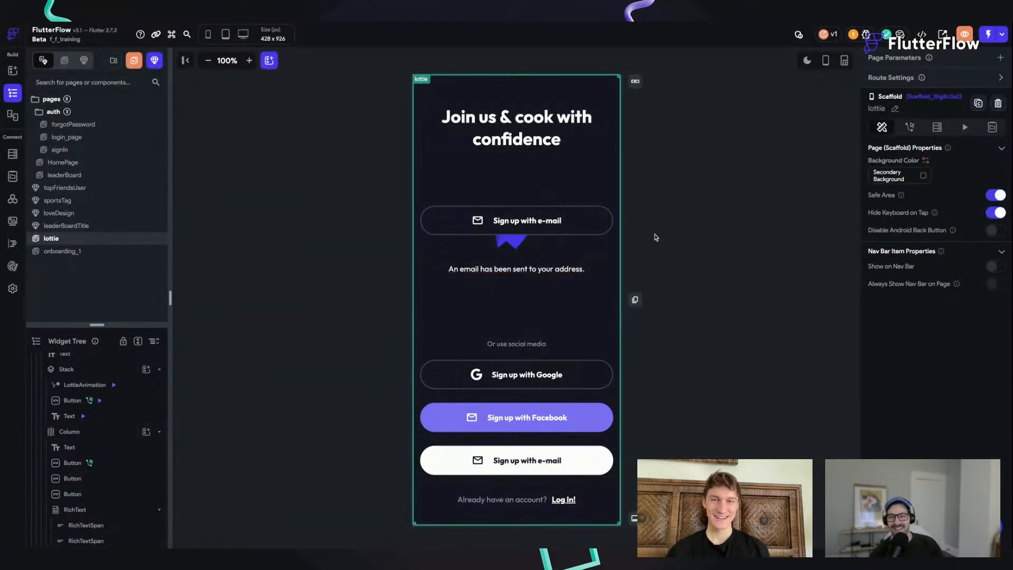
{"action": "key", "text": "ctrl+s"}
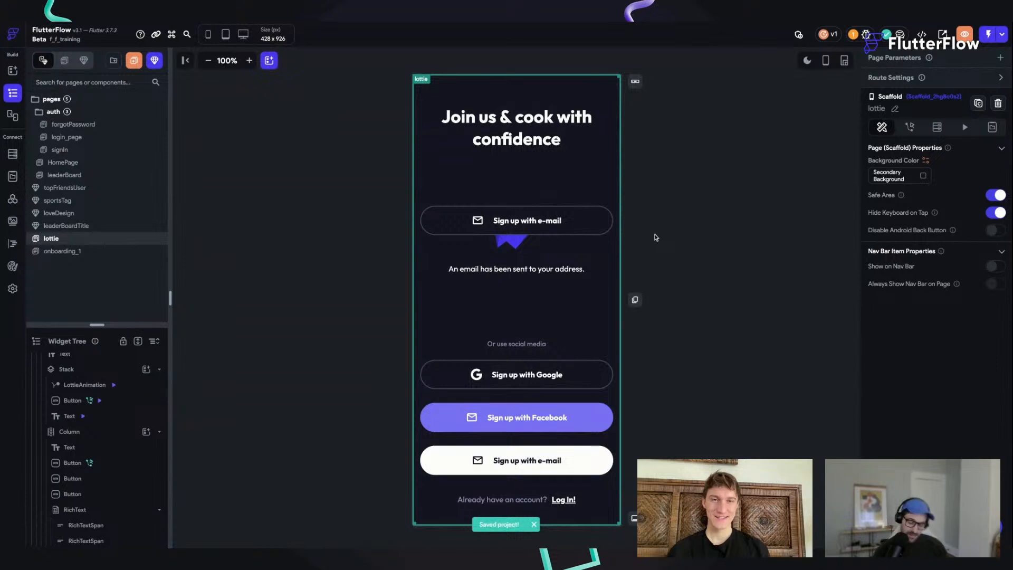
Step: Examine the LottieAnimation's On Action Trigger animations, including the duration, delay and positions of its second Slide
{"action": "left_click", "coordinate": [575, 220]}
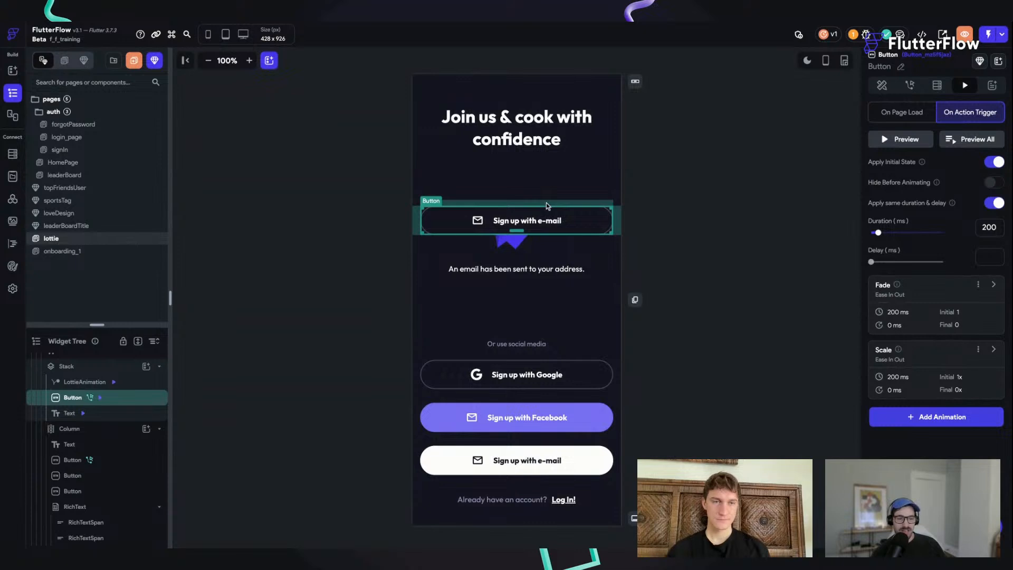
{"action": "left_click", "coordinate": [515, 238]}
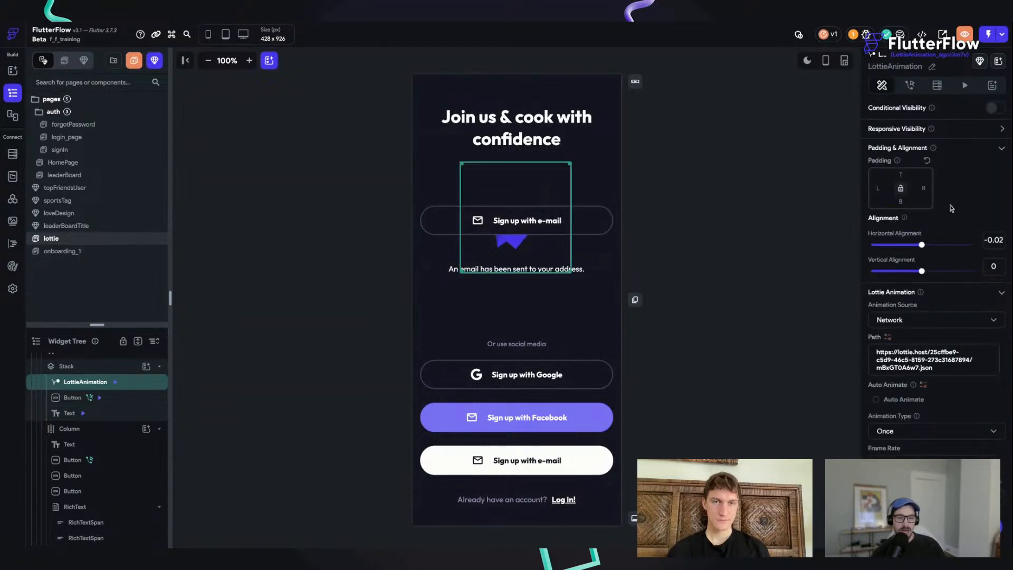
{"action": "left_click", "coordinate": [964, 86]}
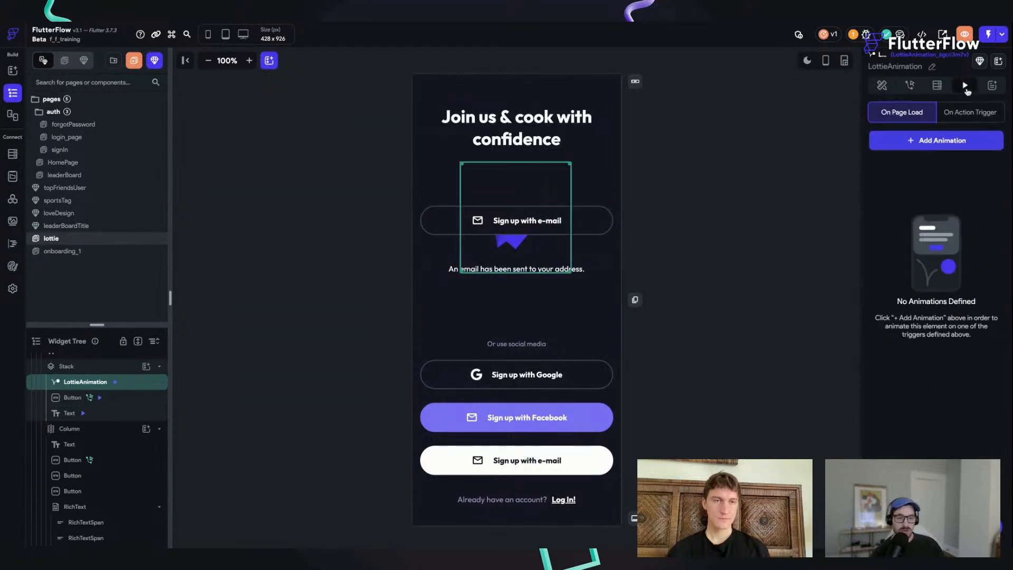
{"action": "left_click", "coordinate": [991, 113]}
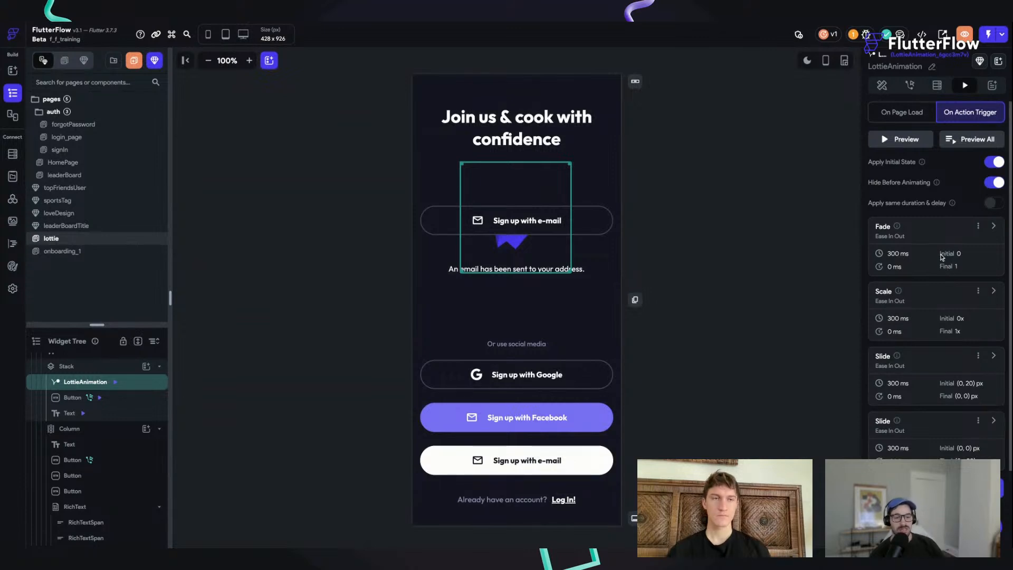
{"action": "scroll", "coordinate": [962, 317], "scroll_direction": "down", "scroll_amount": 1}
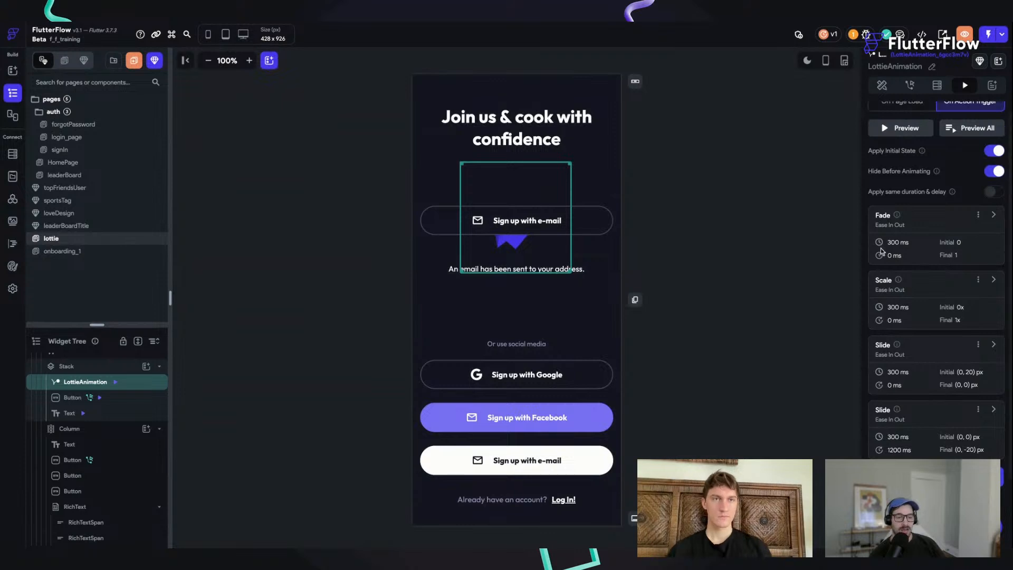
{"action": "left_click", "coordinate": [994, 411]}
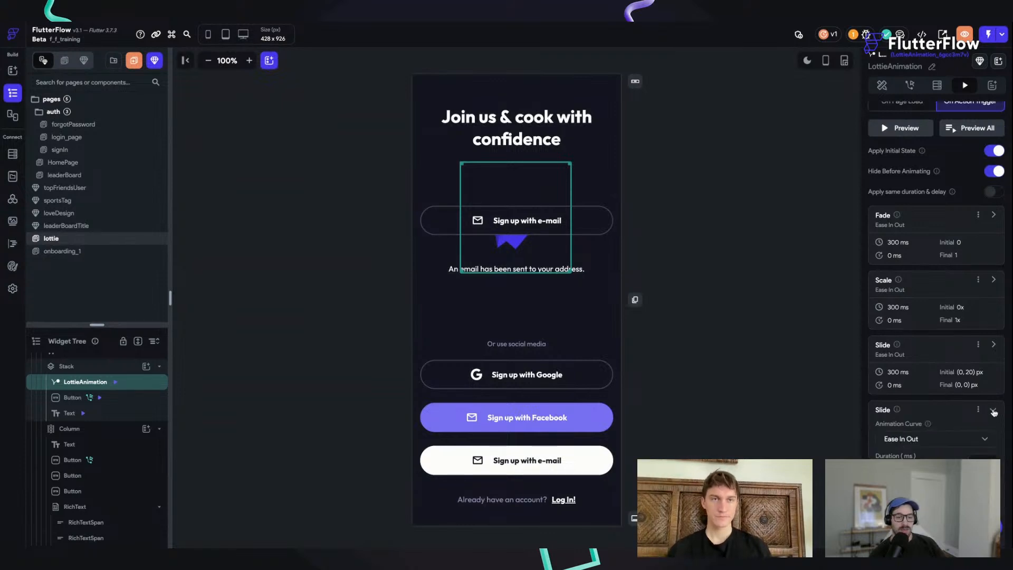
{"action": "scroll", "coordinate": [950, 366], "scroll_direction": "down", "scroll_amount": 3}
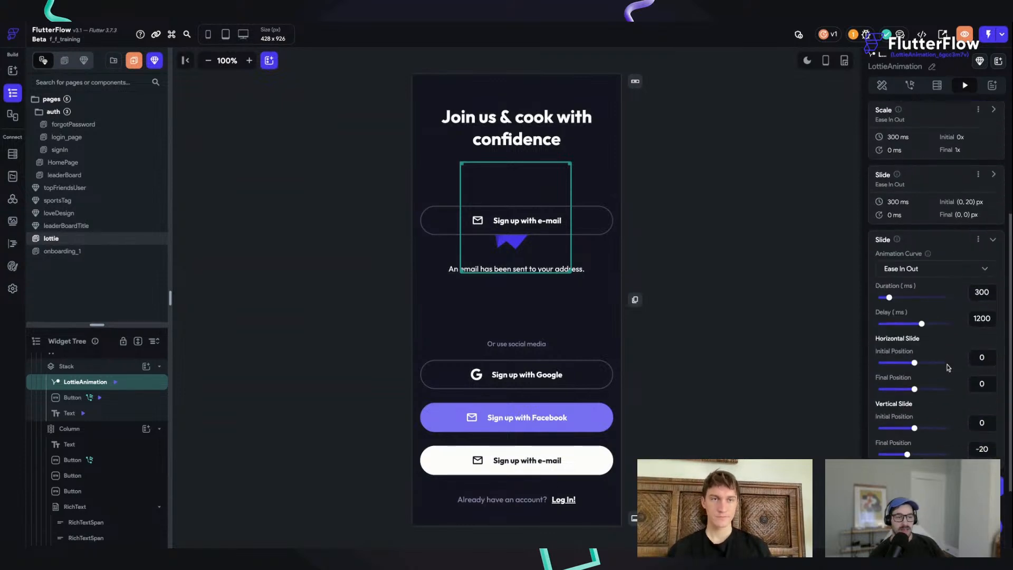
{"action": "left_click", "coordinate": [994, 242]}
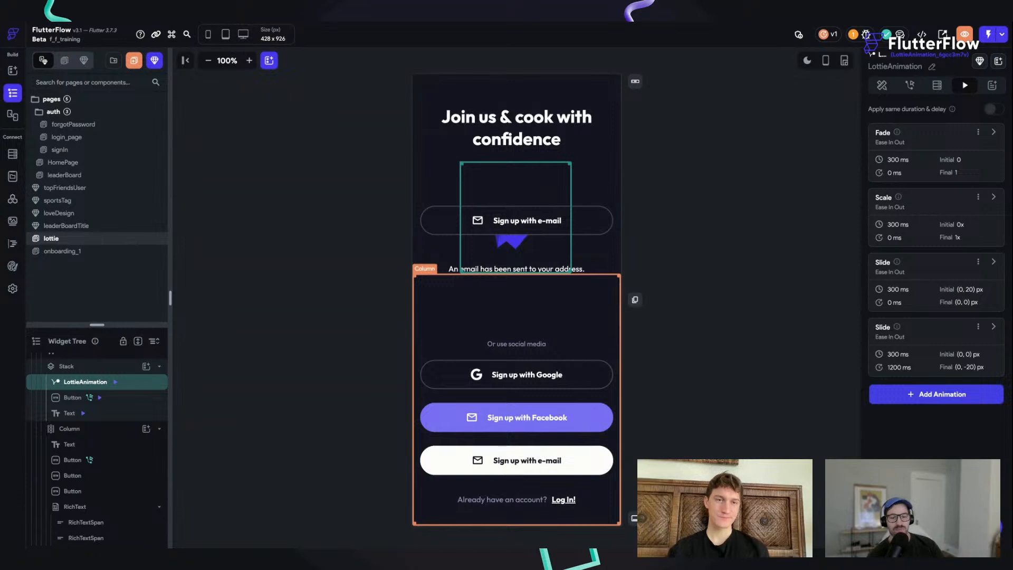
Step: Examine the On Action Trigger animations of the "An email has been sent to your address." text
{"action": "left_click", "coordinate": [570, 271]}
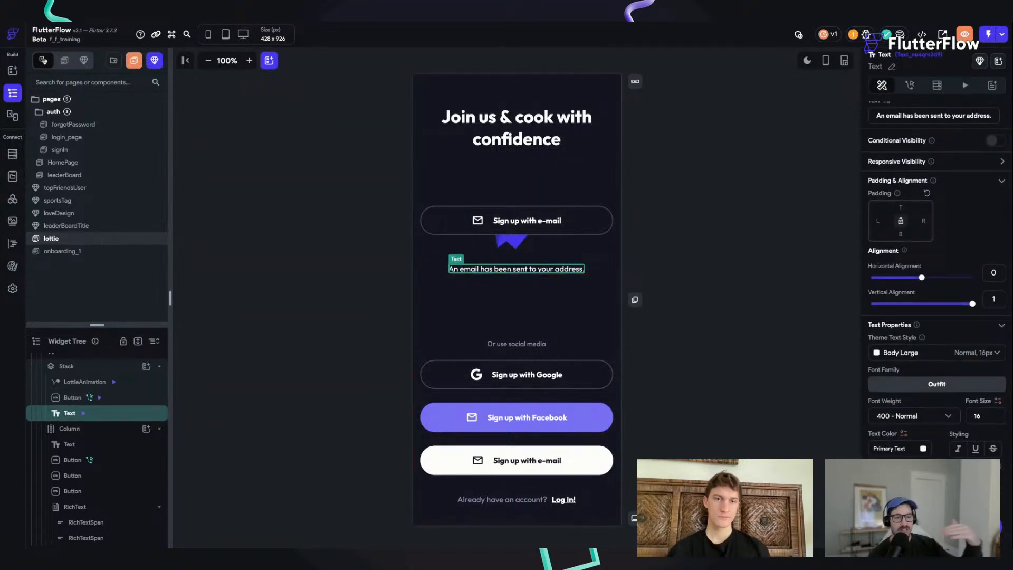
{"action": "left_click", "coordinate": [961, 85]}
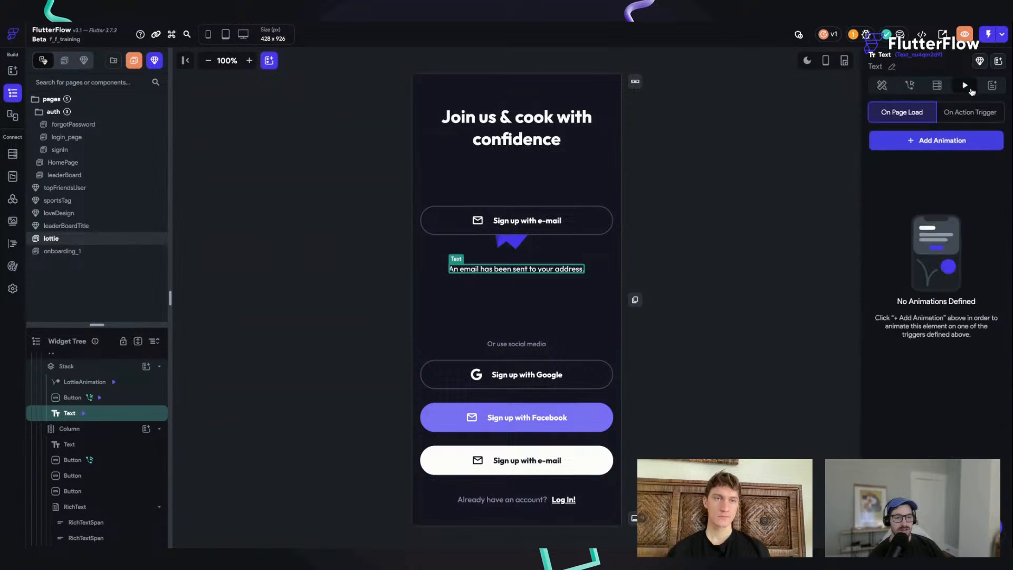
{"action": "left_click", "coordinate": [968, 119]}
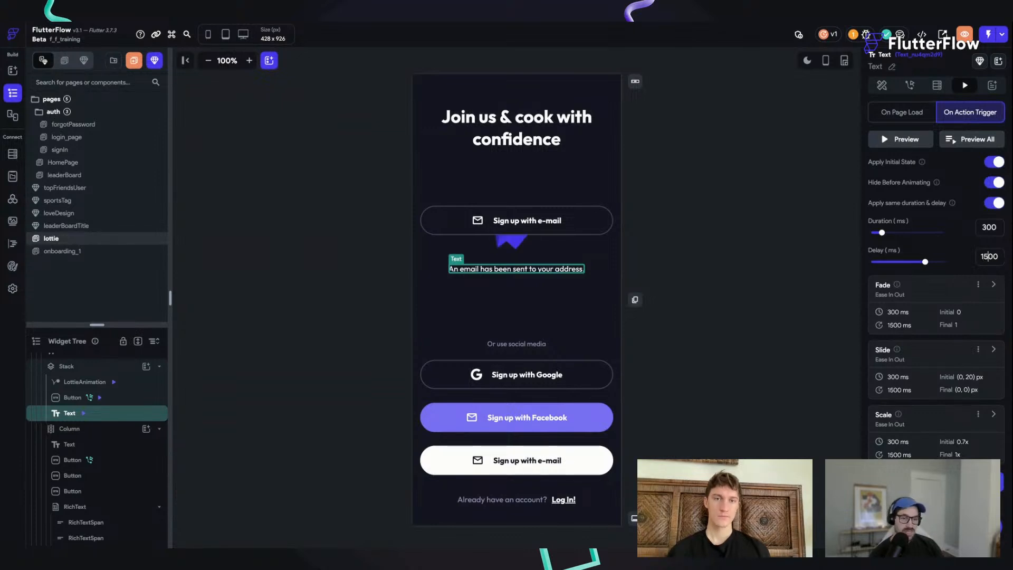
Step: Check the LottieAnimation's last Slide animation again and save the project
{"action": "left_click", "coordinate": [525, 245]}
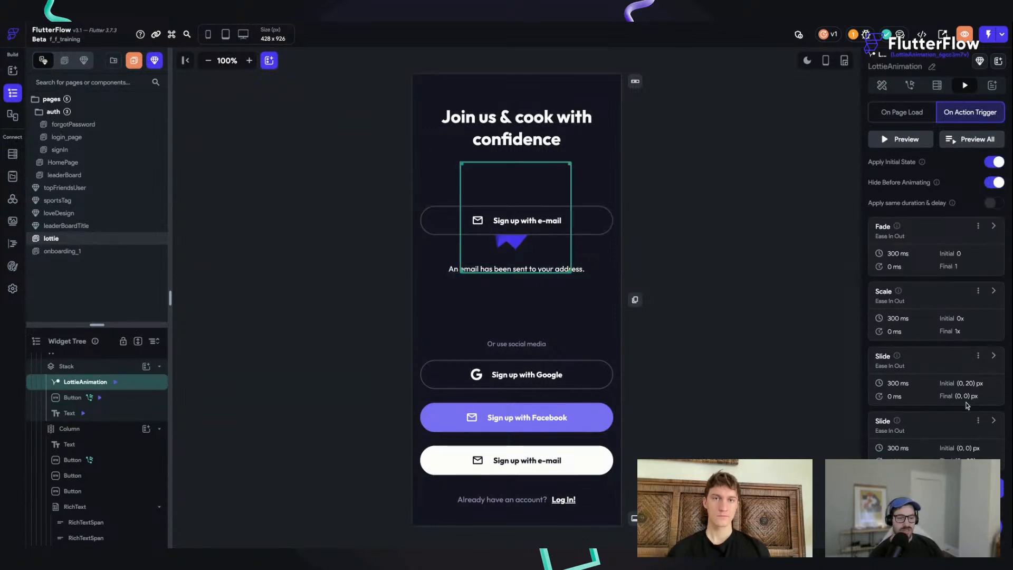
{"action": "left_click", "coordinate": [993, 420]}
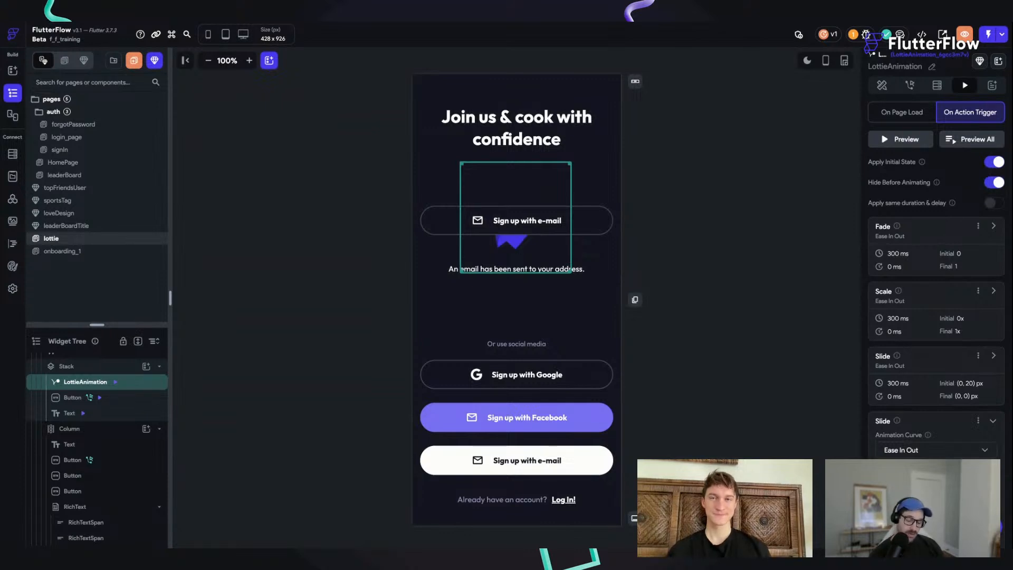
{"action": "key", "text": "ctrl+s"}
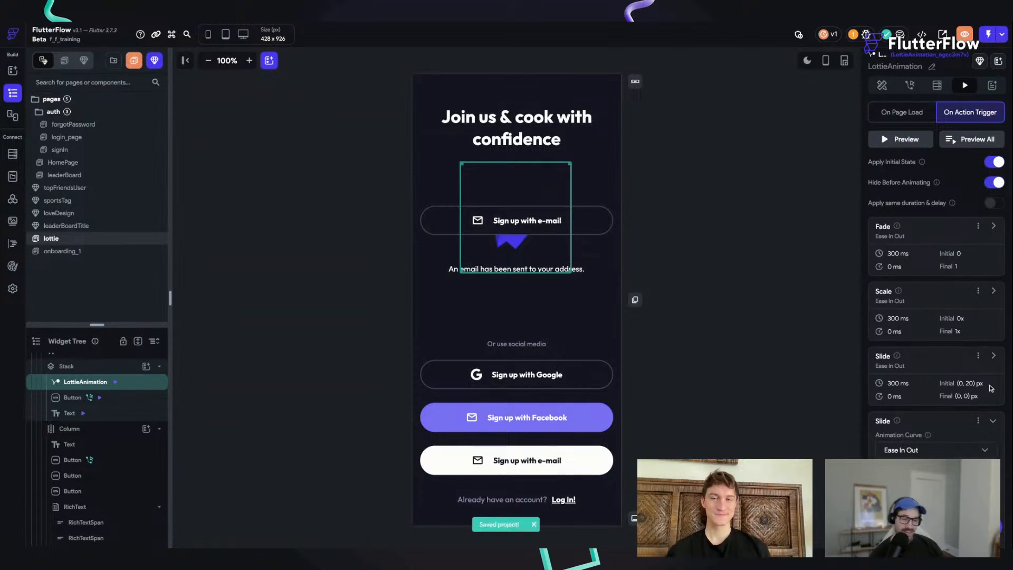
{"action": "left_click", "coordinate": [993, 421]}
{"action": "left_click", "coordinate": [744, 200]}
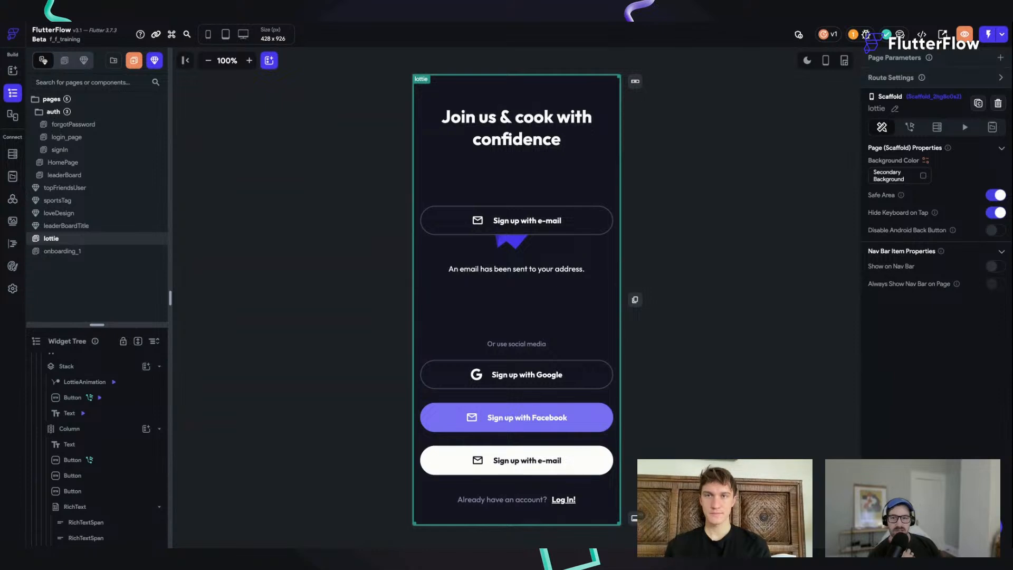
Step: Switch to the test session, reload the app and play the upper e-mail sign-up button's animation
{"action": "key", "text": "ctrl+Tab"}
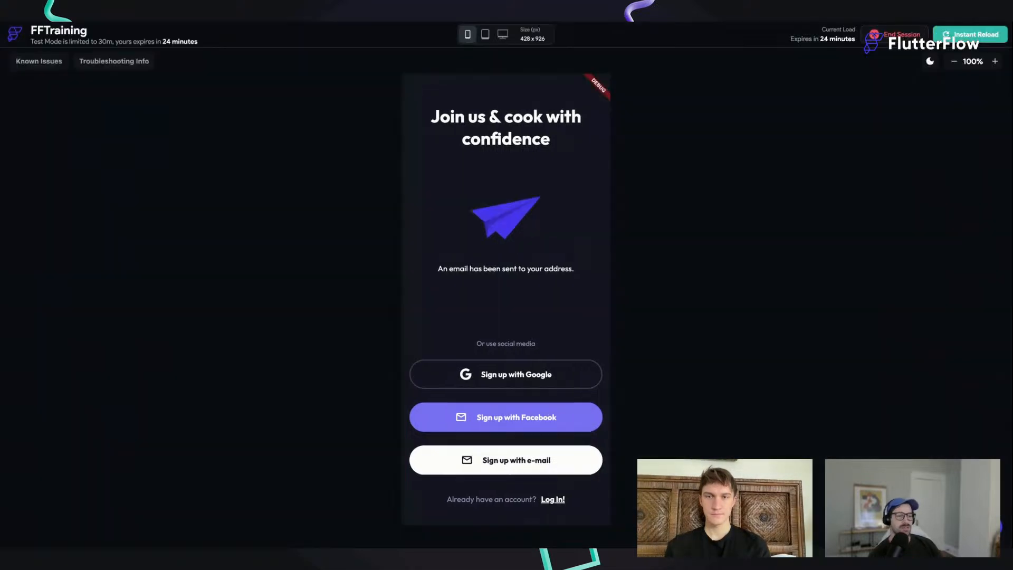
{"action": "left_click", "coordinate": [971, 34]}
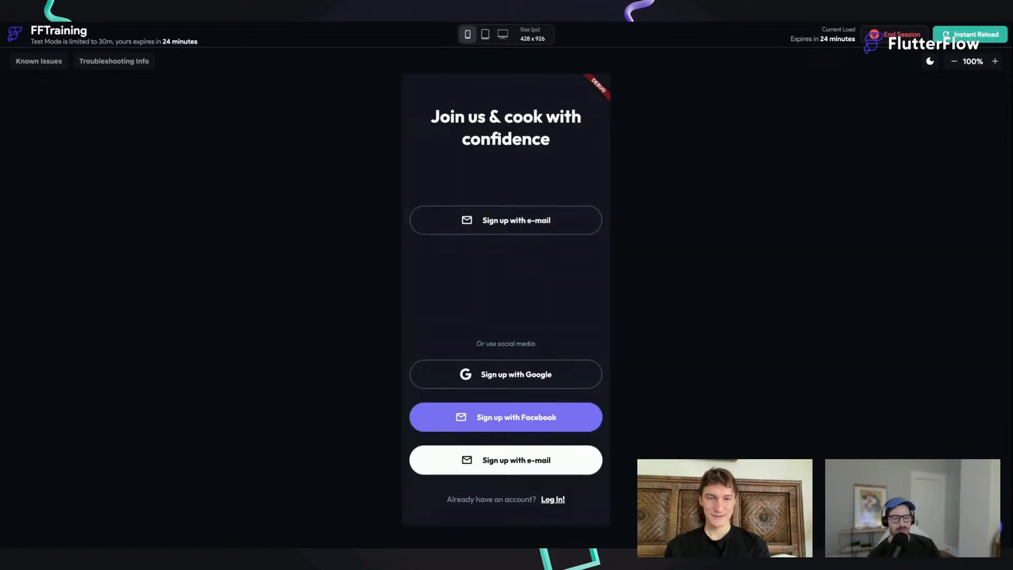
{"action": "left_click", "coordinate": [519, 218]}
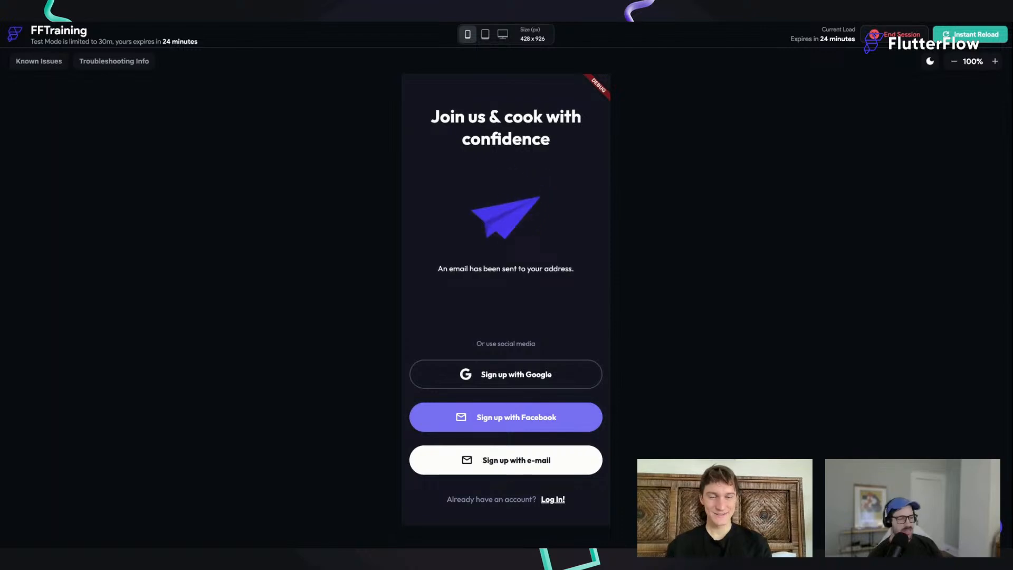
Step: Return to the builder, review the e-mail confirmation text's action-triggered animations and save the project
{"action": "left_click", "coordinate": [129, 11]}
{"action": "left_click", "coordinate": [350, 283]}
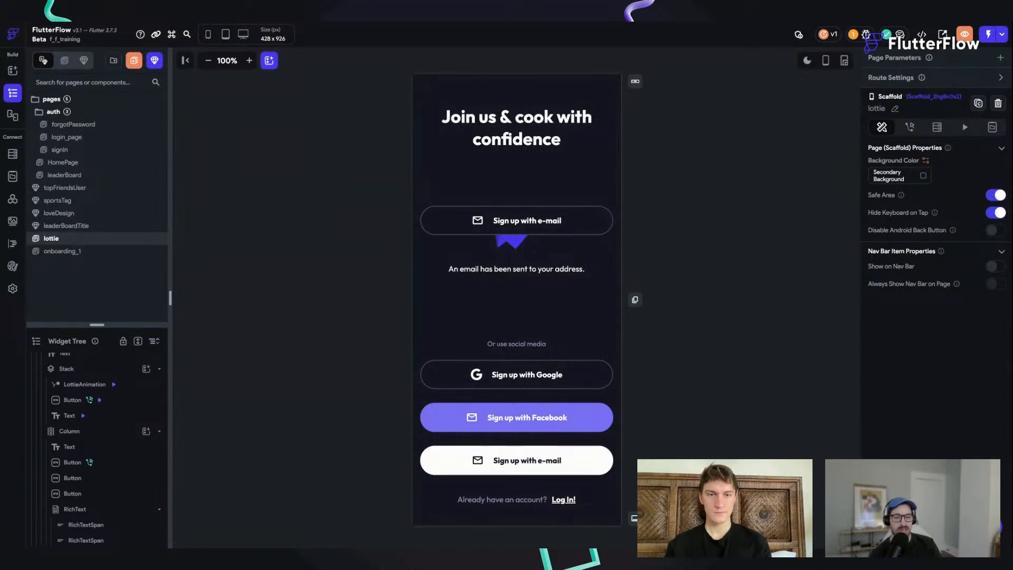
{"action": "left_click", "coordinate": [498, 271]}
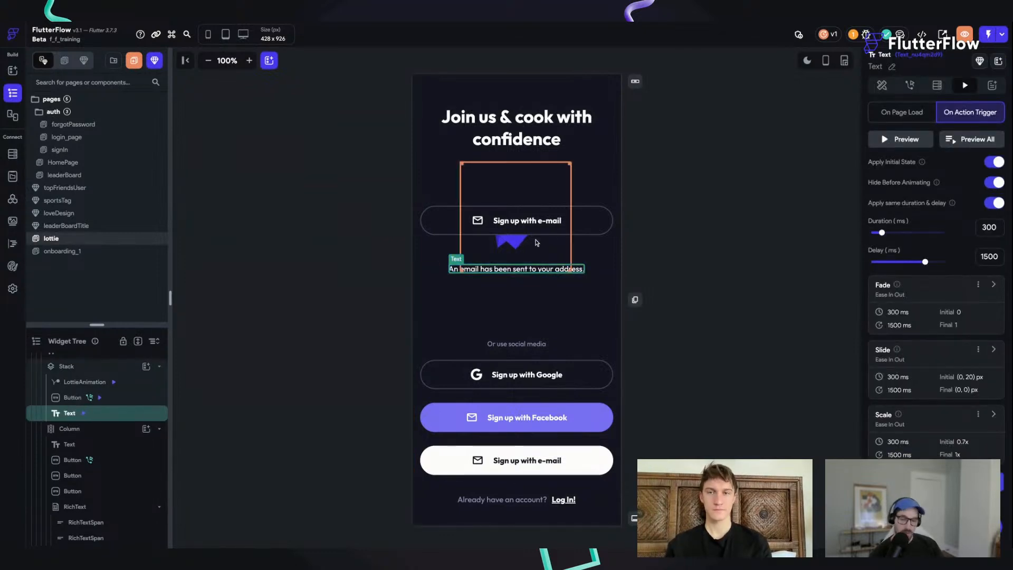
{"action": "key", "text": "ctrl+s"}
{"action": "left_click", "coordinate": [688, 293]}
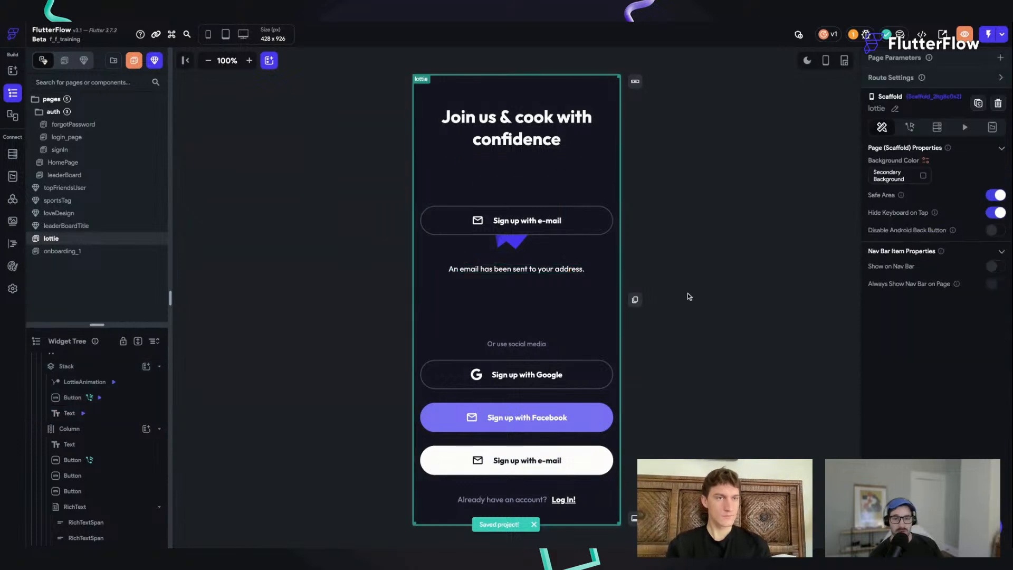
Step: Check the LottieAnimation's On Action Trigger animations and the Google sign-up button's Navigate To action
{"action": "left_click", "coordinate": [560, 241]}
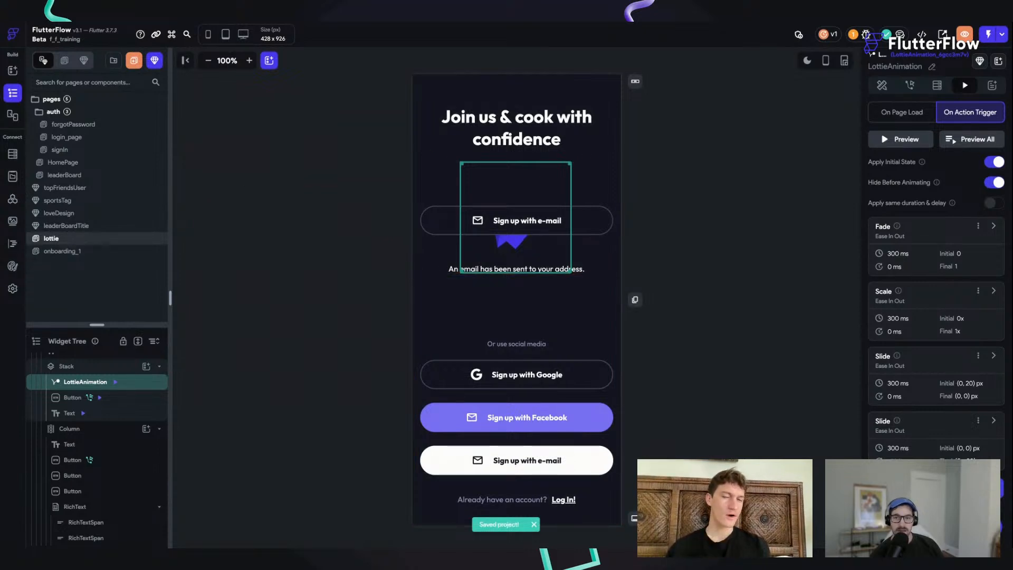
{"action": "left_click", "coordinate": [586, 380]}
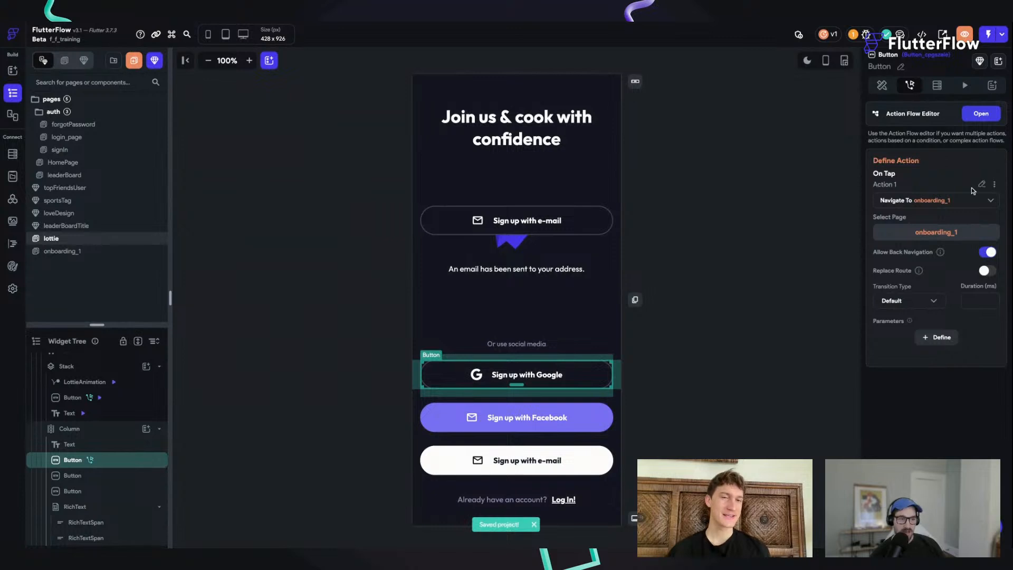
{"action": "left_click", "coordinate": [335, 257]}
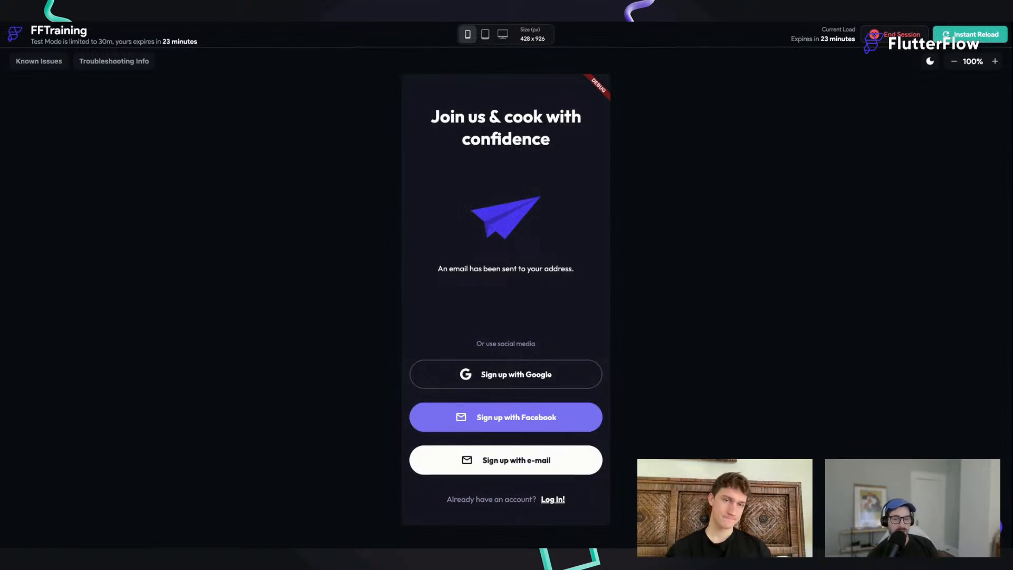
Step: In the test session, open the onboarding page through Sign up with Google and swipe through its slides in both directions
{"action": "left_click", "coordinate": [516, 376]}
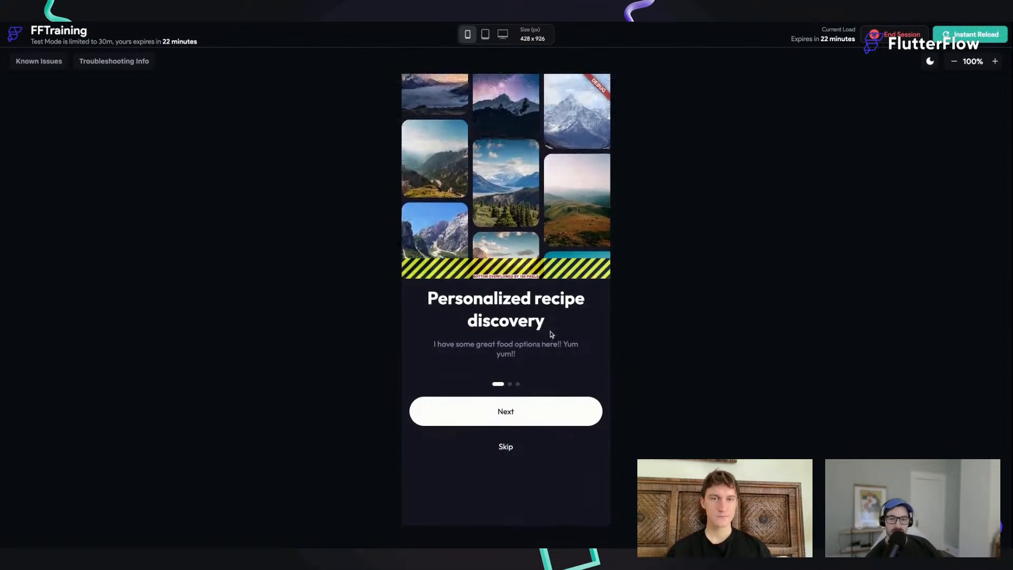
{"action": "left_click_drag", "start_coordinate": [552, 327], "coordinate": [464, 333]}
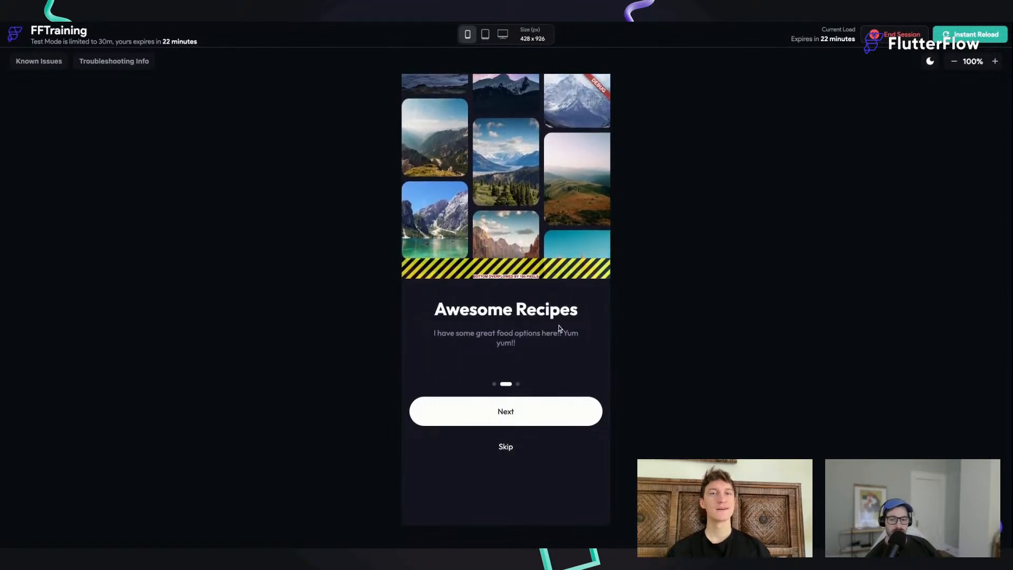
{"action": "left_click_drag", "start_coordinate": [559, 328], "coordinate": [591, 327]}
{"action": "left_click_drag", "start_coordinate": [502, 325], "coordinate": [597, 331]}
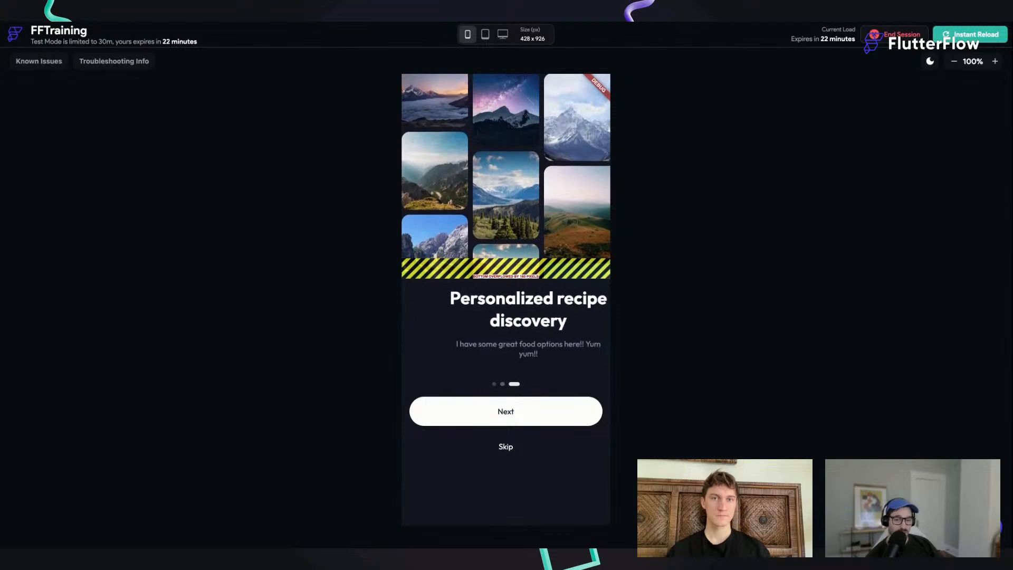
{"action": "scroll", "coordinate": [525, 320], "scroll_direction": "left", "scroll_amount": 3}
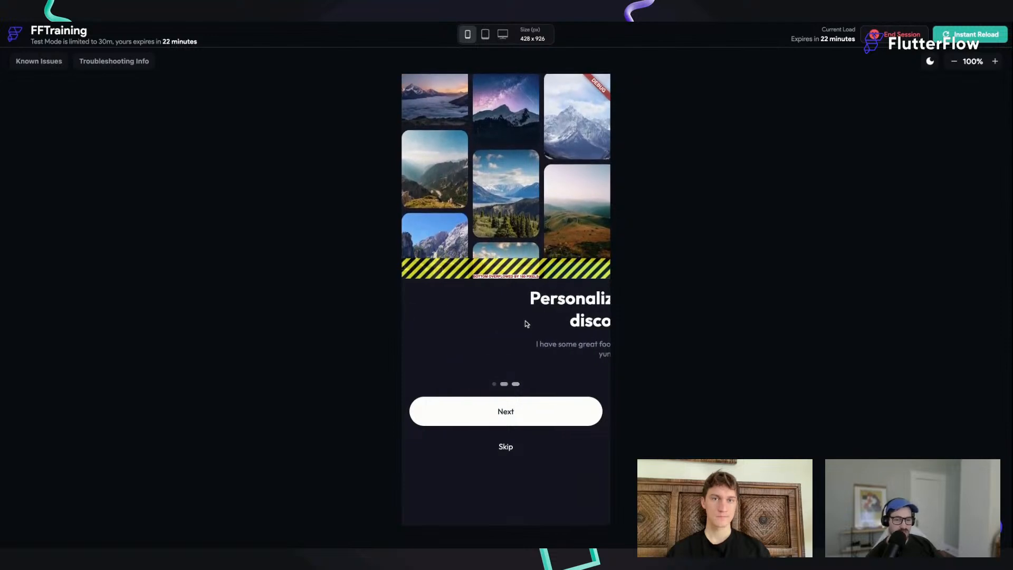
{"action": "left_click_drag", "start_coordinate": [515, 330], "coordinate": [739, 430]}
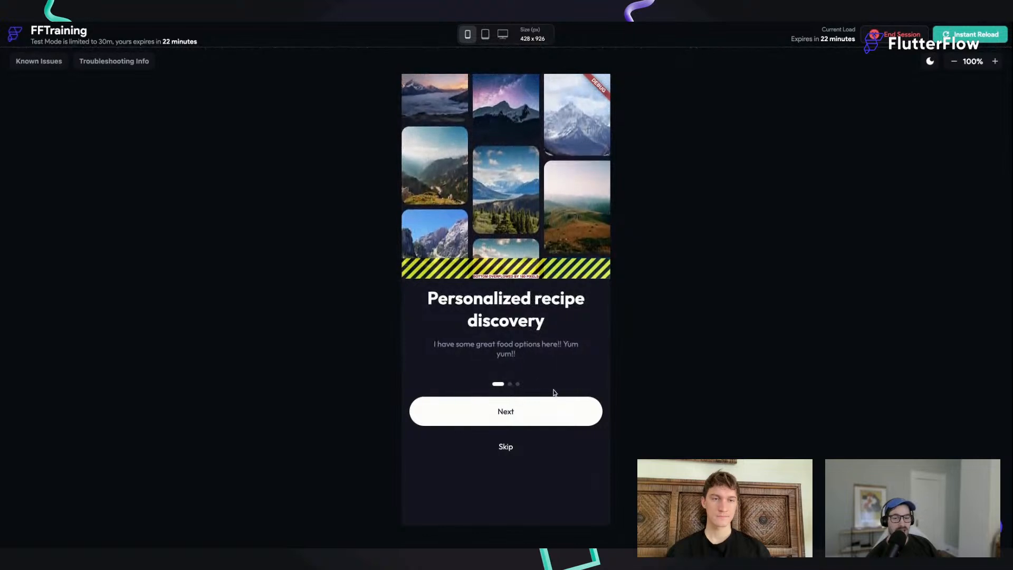
Step: Test the onboarding page's Next button, reopen the page through Sign up with Google and swipe to its last slide
{"action": "left_click", "coordinate": [510, 411]}
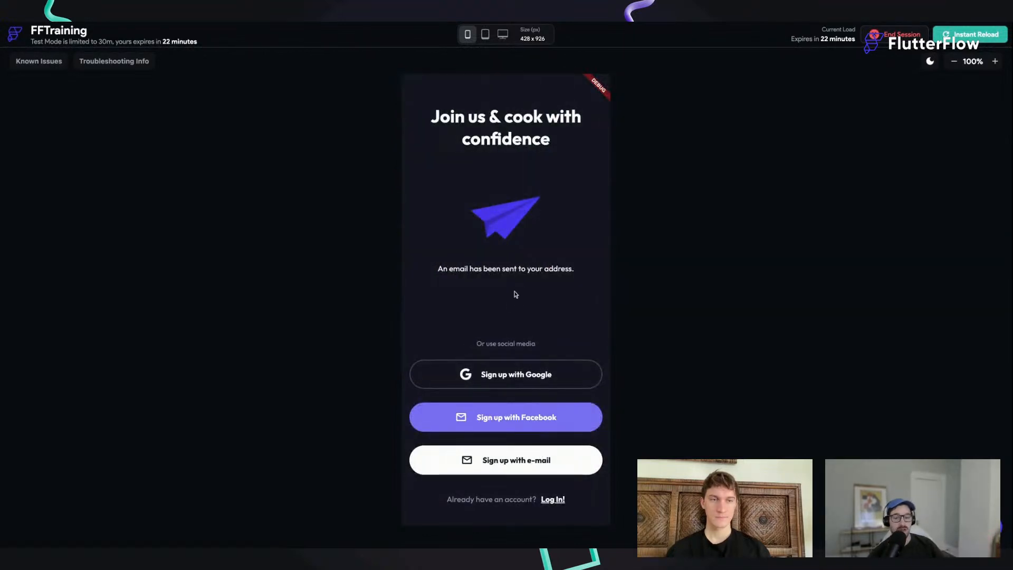
{"action": "left_click", "coordinate": [511, 376]}
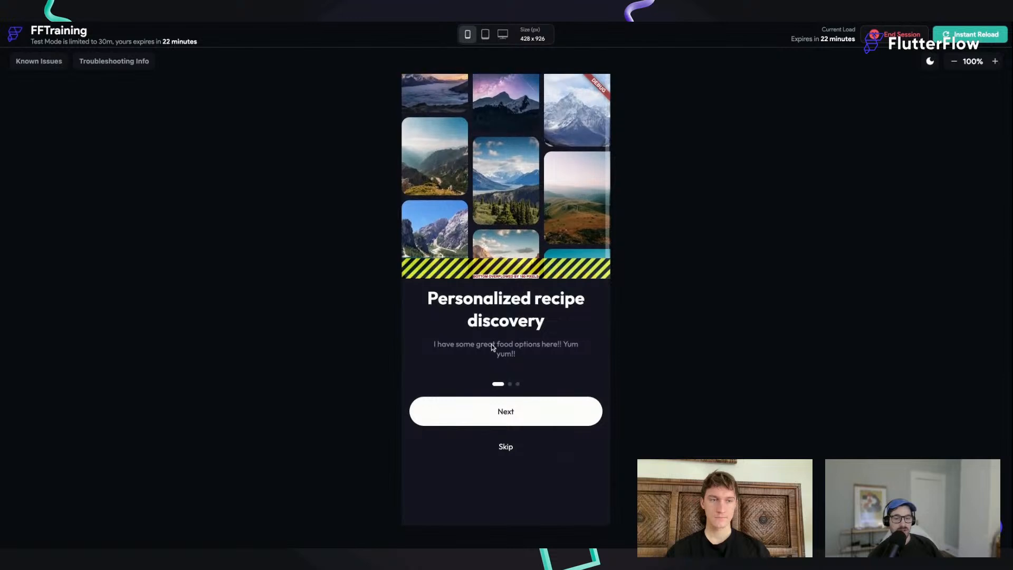
{"action": "left_click_drag", "start_coordinate": [540, 330], "coordinate": [503, 332]}
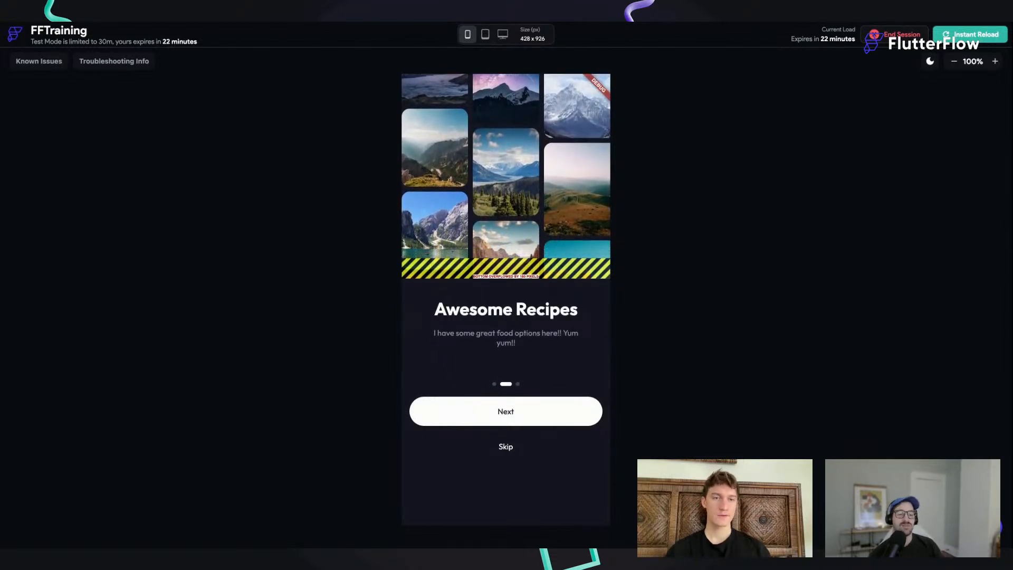
{"action": "left_click_drag", "start_coordinate": [555, 328], "coordinate": [437, 343]}
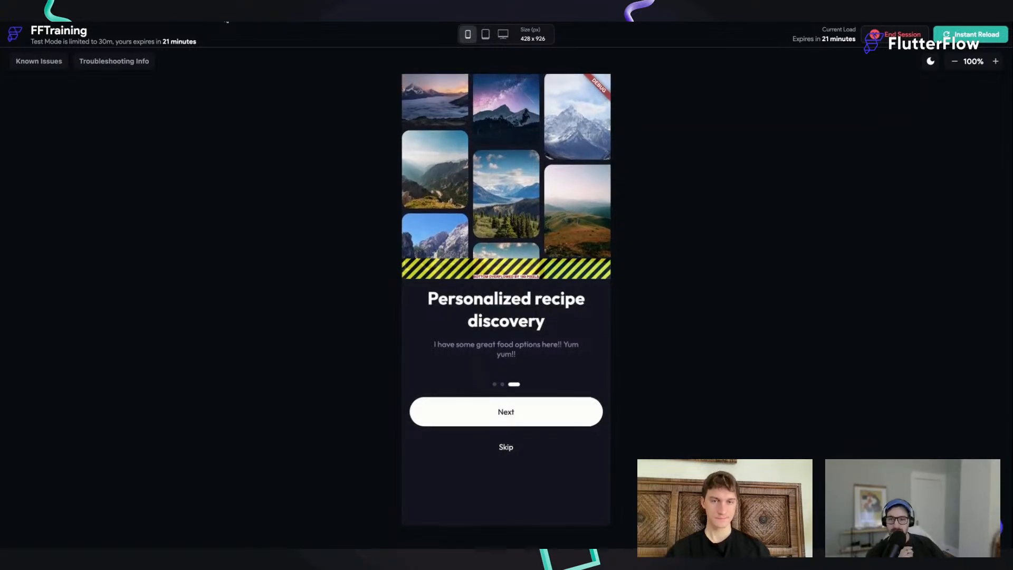
Step: Return to the builder and open the onboarding_1 page, looking briefly at the lottie page in between
{"action": "left_click", "coordinate": [227, 21]}
{"action": "left_click", "coordinate": [63, 251]}
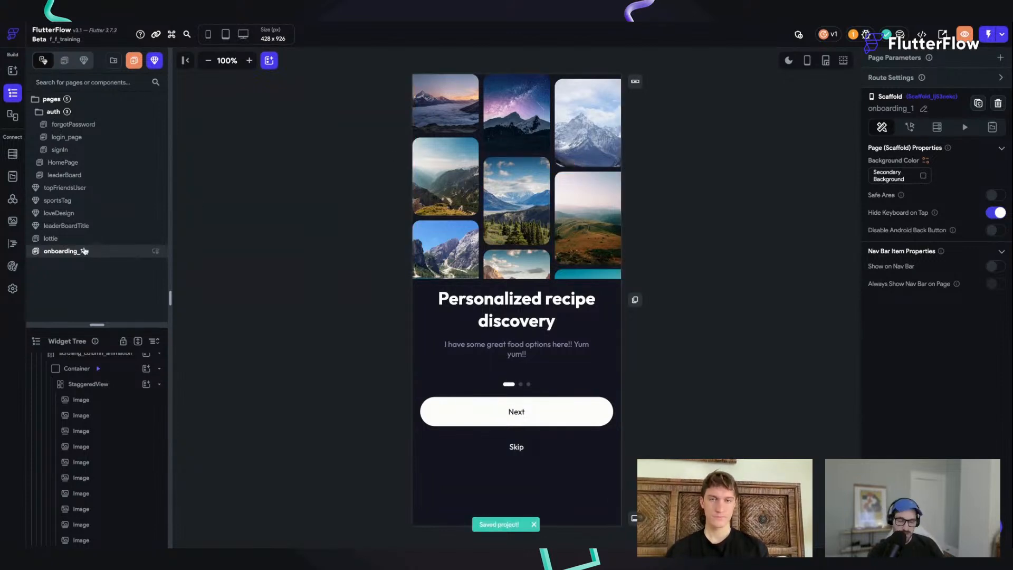
{"action": "key", "text": "ctrl+k"}
{"action": "left_click", "coordinate": [309, 281]}
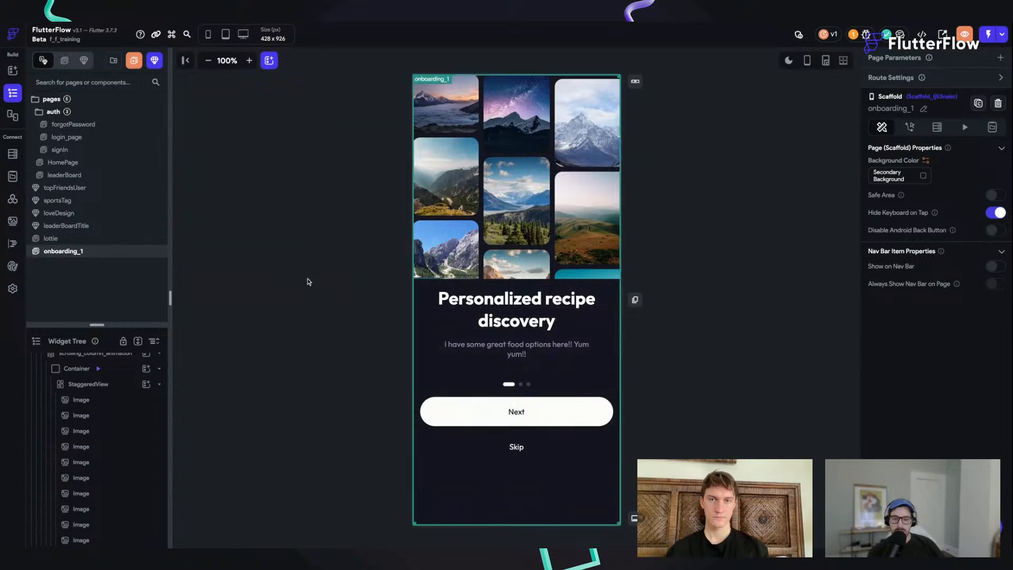
{"action": "left_click", "coordinate": [74, 238]}
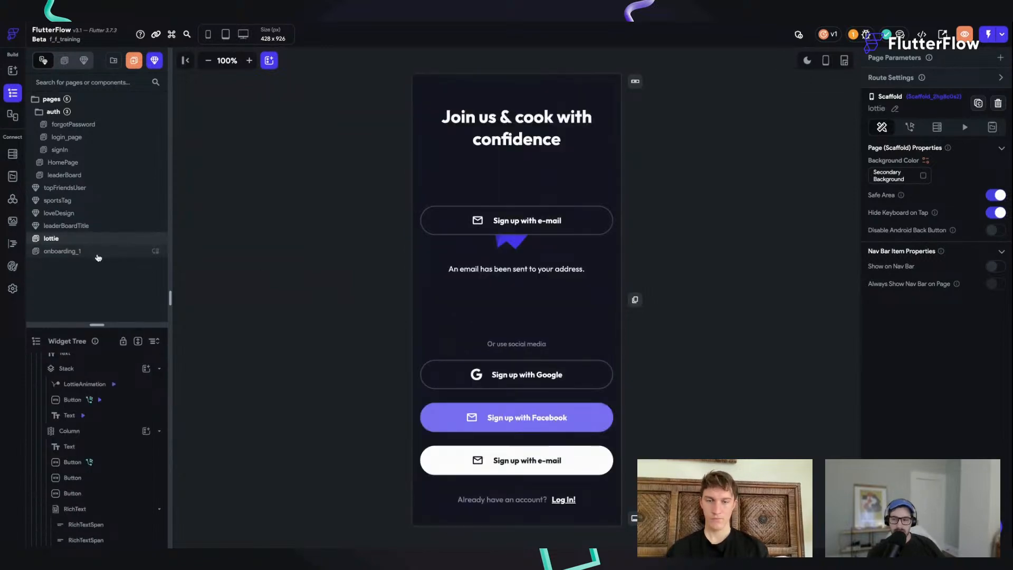
{"action": "left_click", "coordinate": [79, 251]}
Step: Start adding a page, search the page templates for "someth" and clear the search
{"action": "key", "text": "ctrl+k"}
{"action": "type", "text": "add"}
{"action": "key", "text": "Return"}
{"action": "left_click", "coordinate": [351, 128]}
{"action": "type", "text": "someth"}
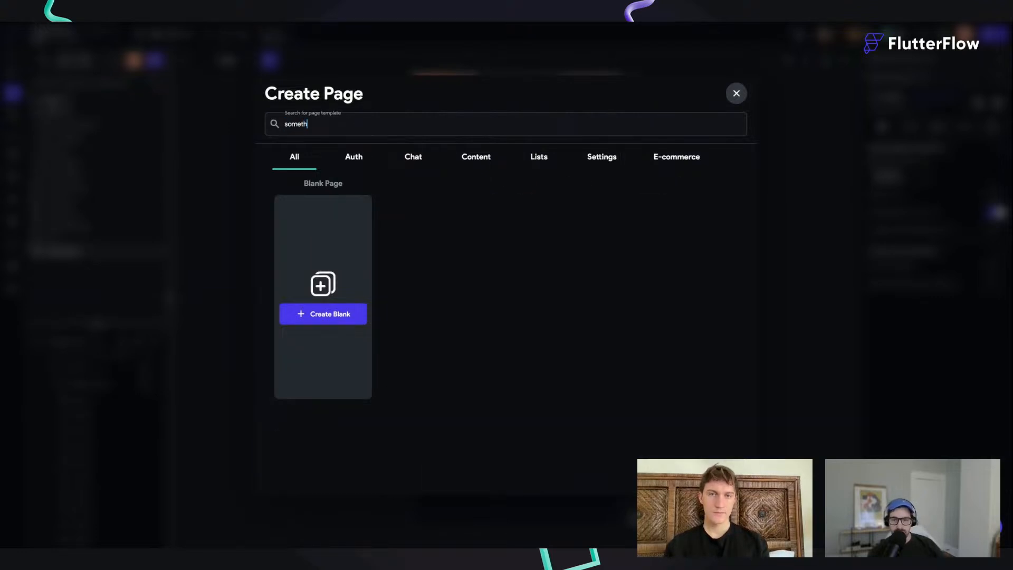
{"action": "key", "text": "ctrl+a"}
{"action": "key", "text": "BackSpace"}
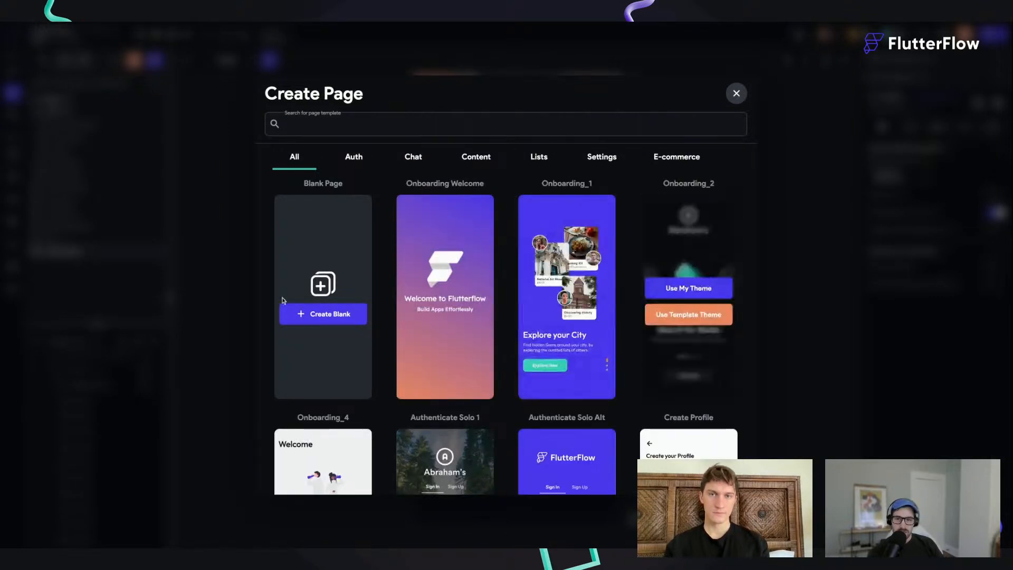
Step: Try to create a page named onboarding_2 from the Onboarding_2 template with the project's own theme
{"action": "mouse_move", "coordinate": [696, 337]}
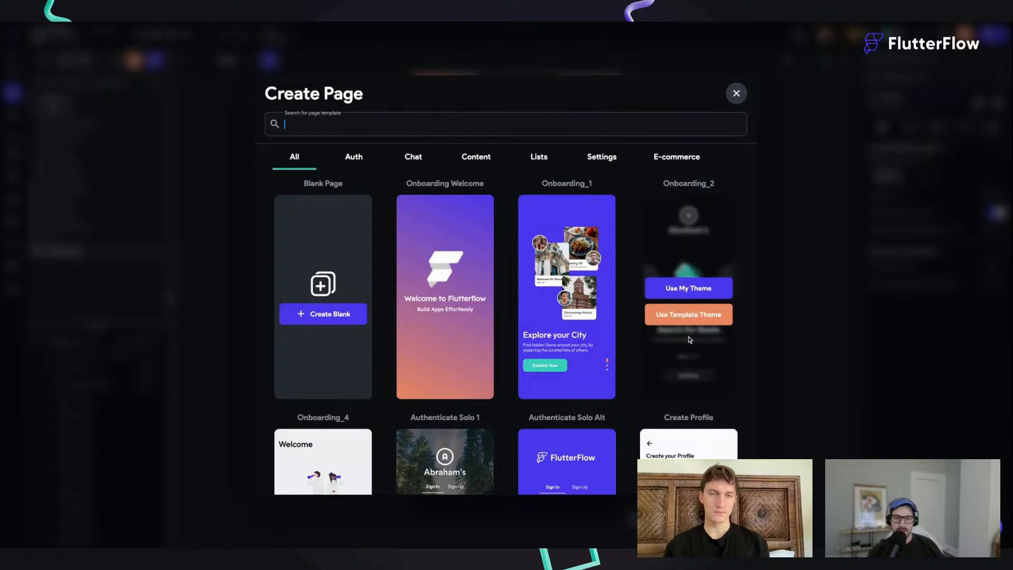
{"action": "left_click", "coordinate": [690, 293]}
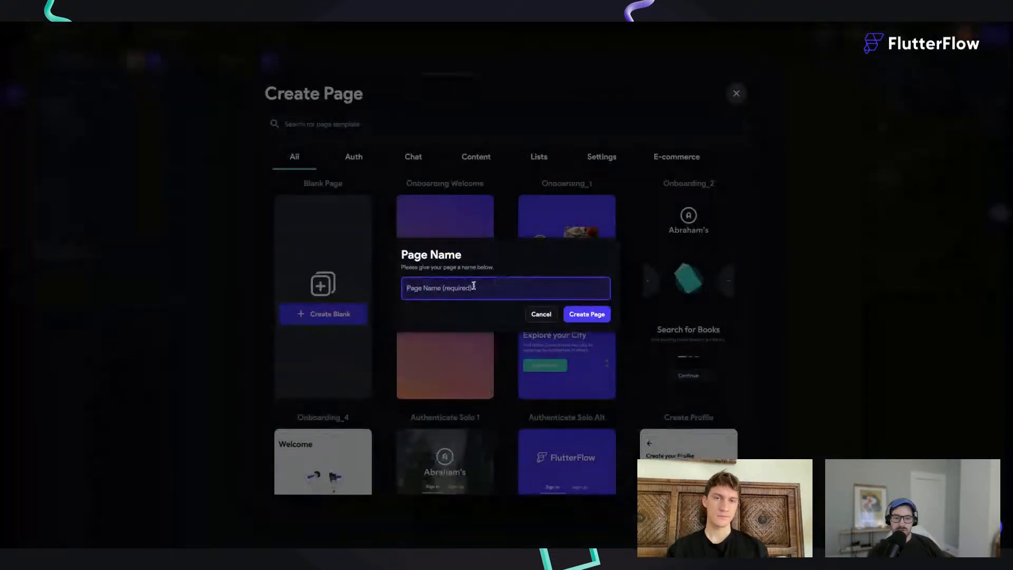
{"action": "type", "text": "onboarding_2"}
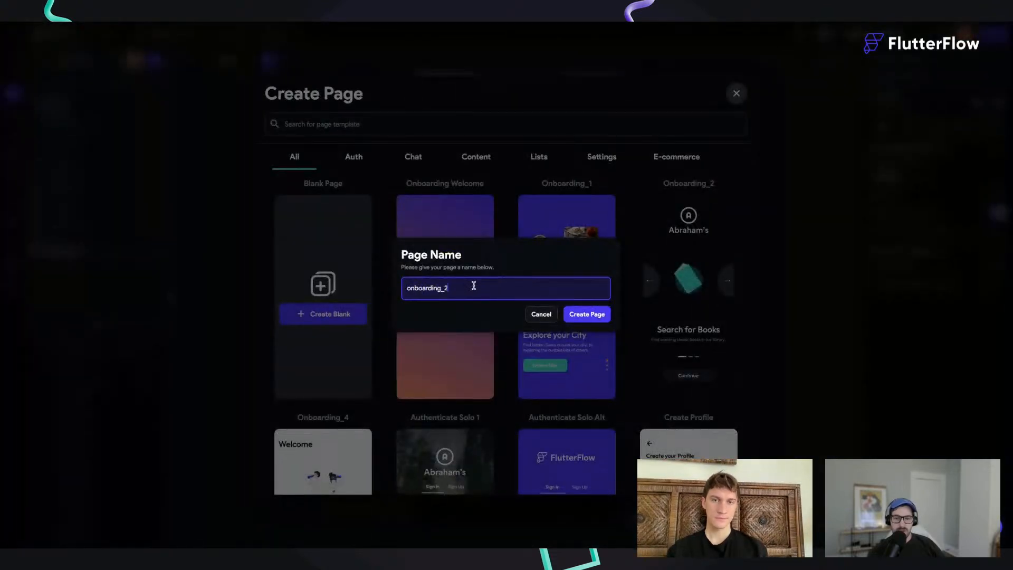
{"action": "left_click", "coordinate": [586, 316]}
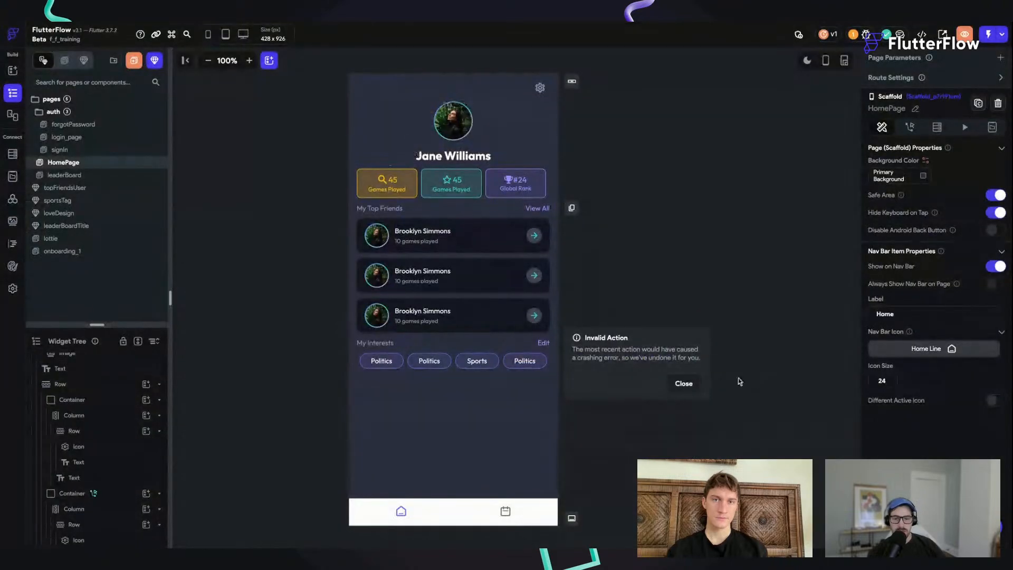
{"action": "left_click", "coordinate": [683, 383]}
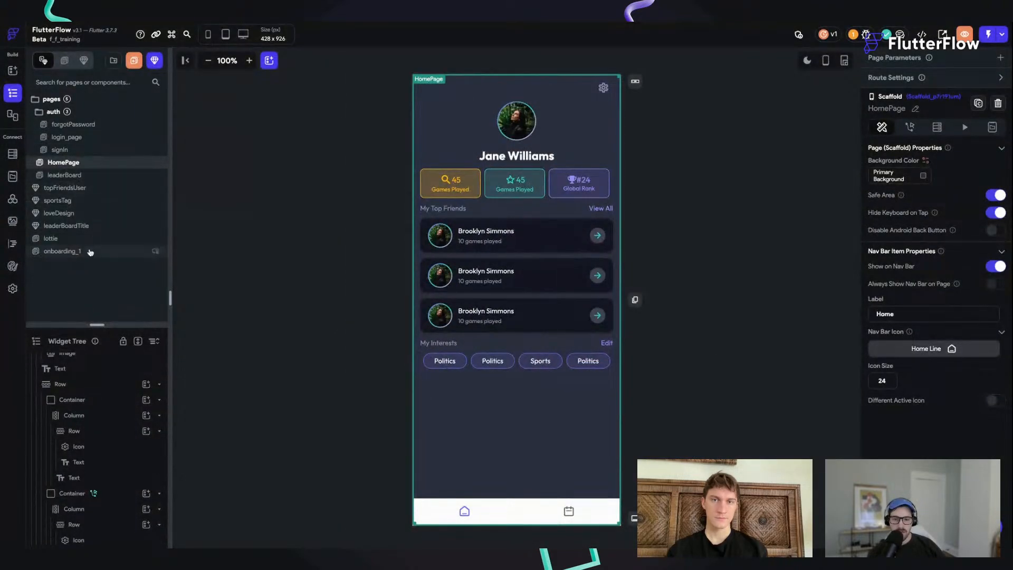
Step: Try to add a page named onboarding from the Onboarding_1 template with the project's own theme
{"action": "key", "text": "super+k"}
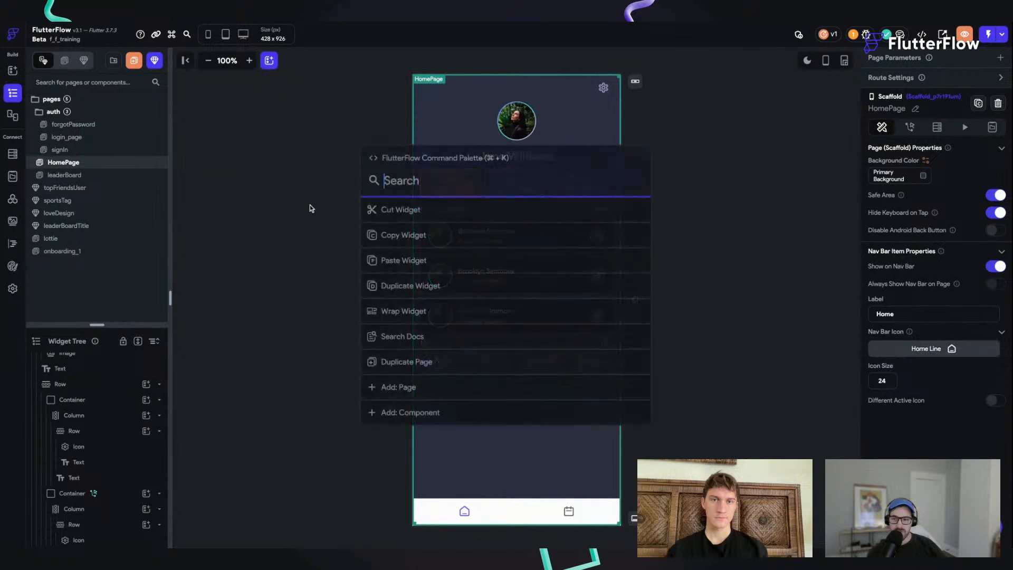
{"action": "type", "text": "add"}
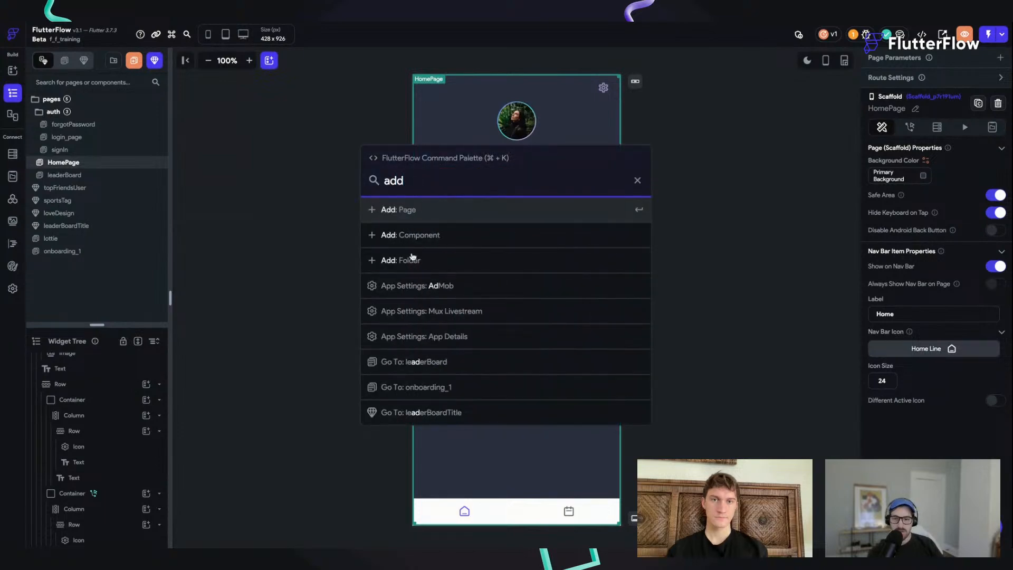
{"action": "left_click", "coordinate": [441, 212]}
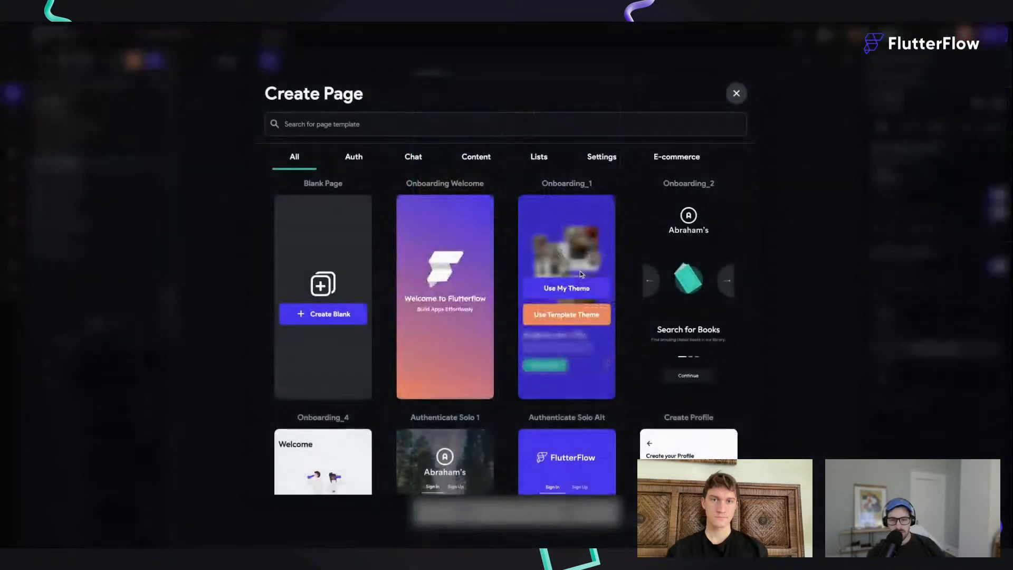
{"action": "scroll", "coordinate": [581, 270], "scroll_direction": "down", "scroll_amount": 2}
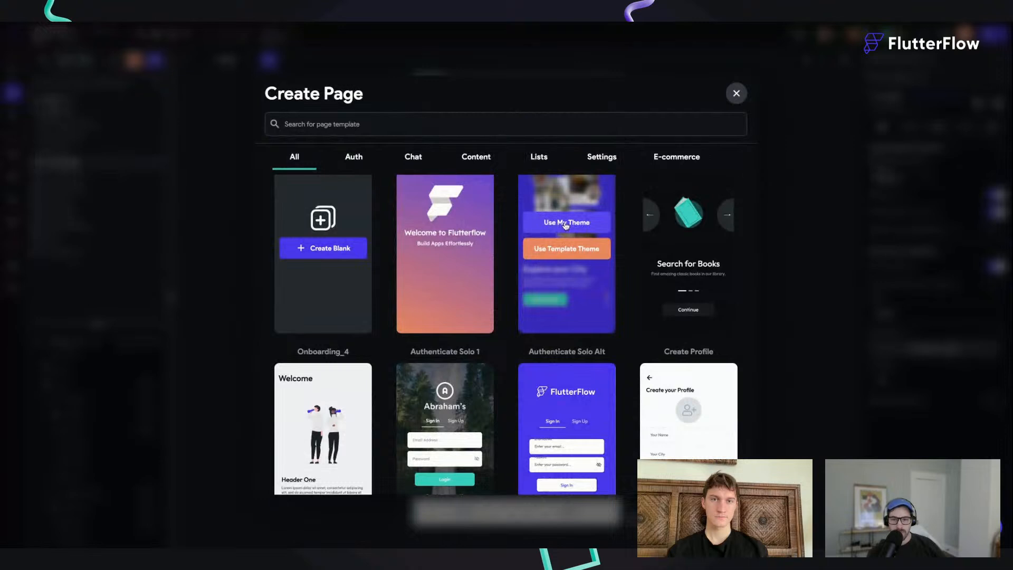
{"action": "left_click", "coordinate": [565, 223]}
{"action": "type", "text": "onboarding"}
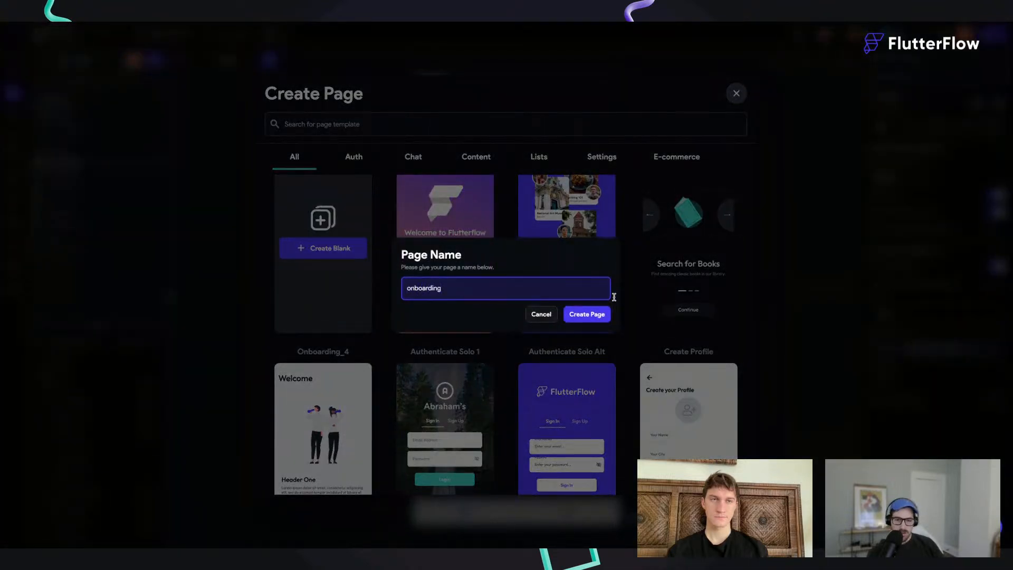
{"action": "left_click", "coordinate": [589, 315]}
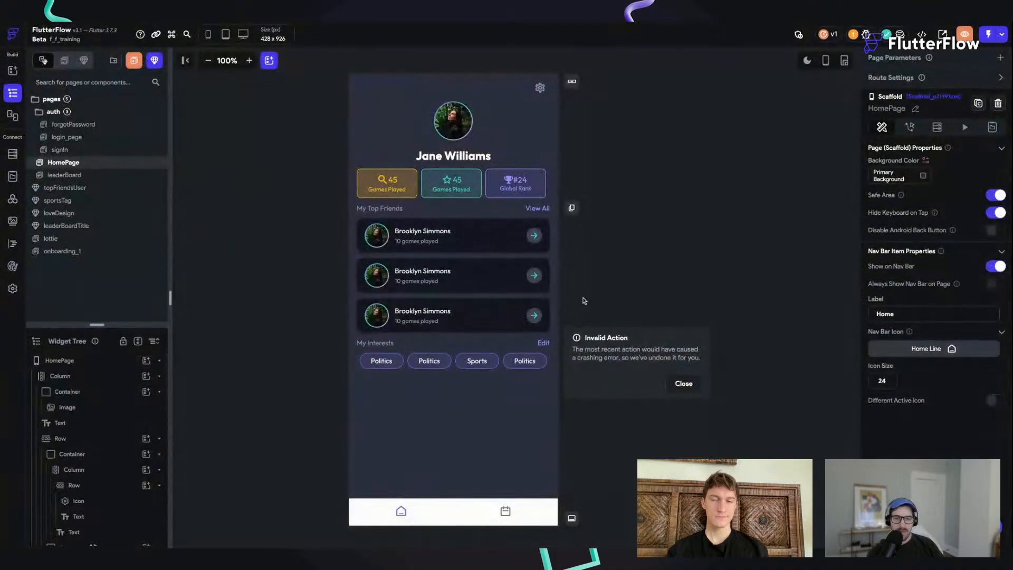
{"action": "left_click", "coordinate": [684, 383]}
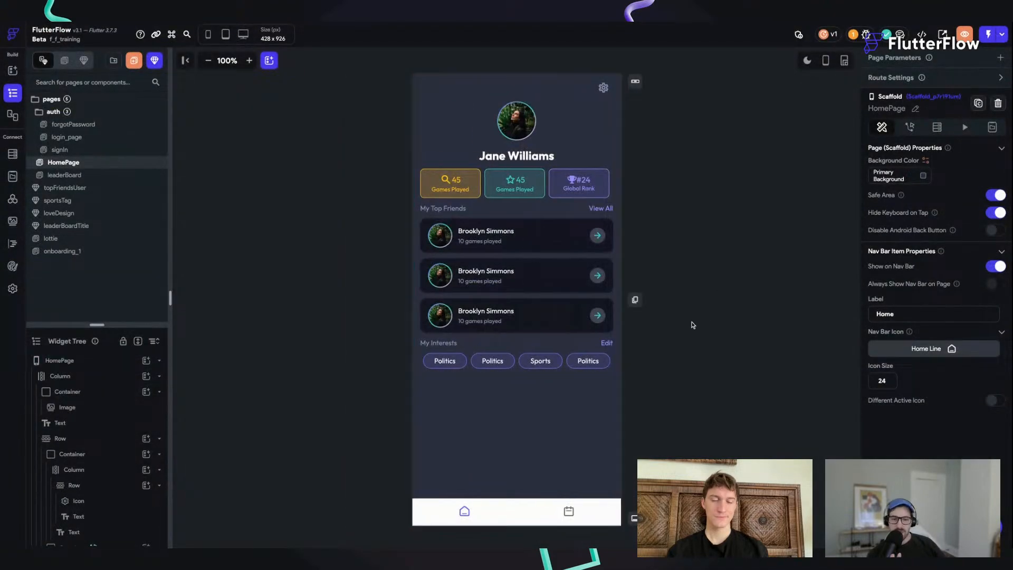
Step: Duplicate the onboarding_1 page and rename the copy onboarding_2
{"action": "right_click", "coordinate": [90, 256]}
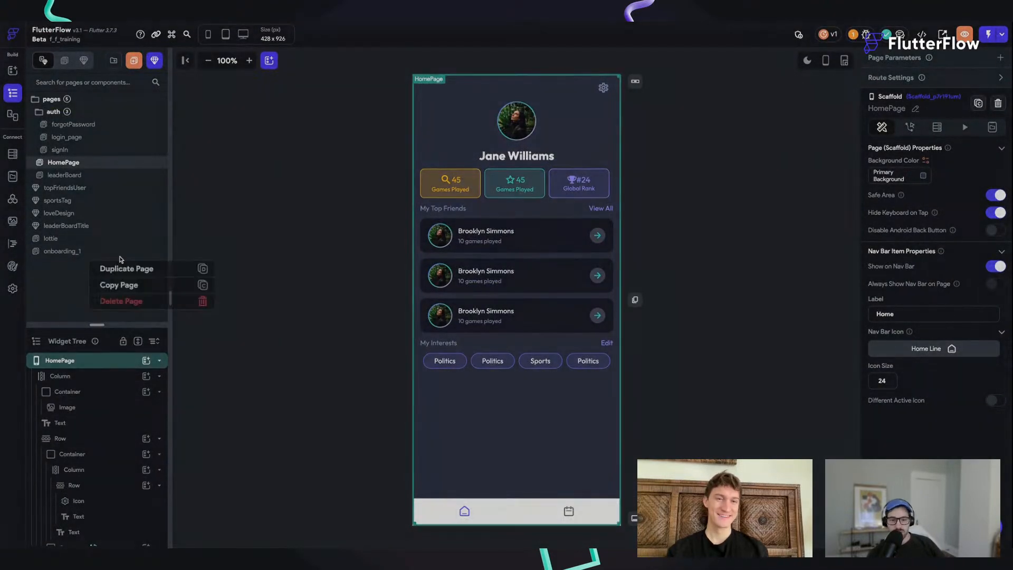
{"action": "left_click", "coordinate": [144, 267]}
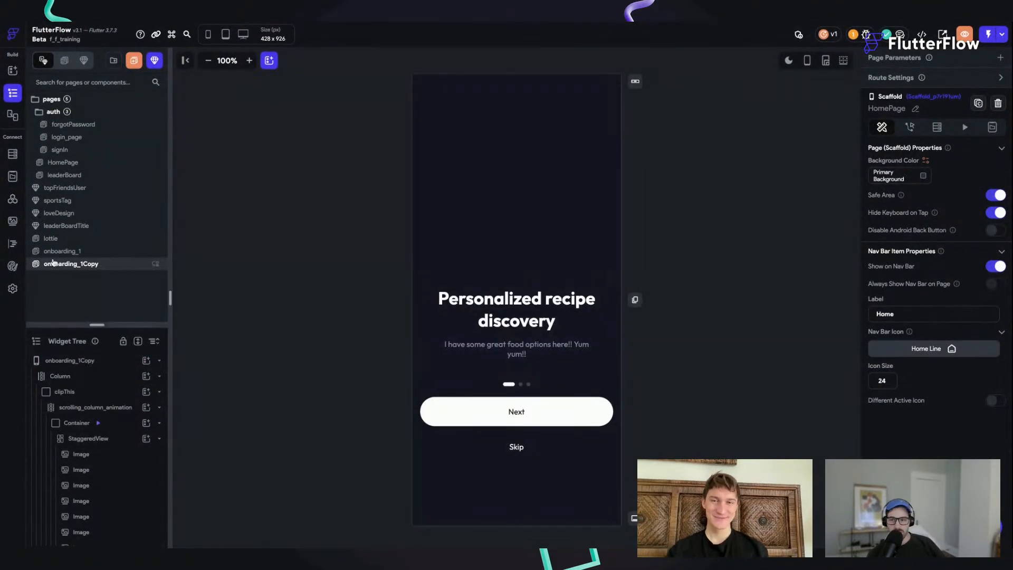
{"action": "double_click", "coordinate": [79, 265]}
{"action": "key", "text": "BackSpace"}
{"action": "key", "text": "BackSpace"}
{"action": "key", "text": "BackSpace"}
{"action": "key", "text": "BackSpace"}
{"action": "key", "text": "BackSpace"}
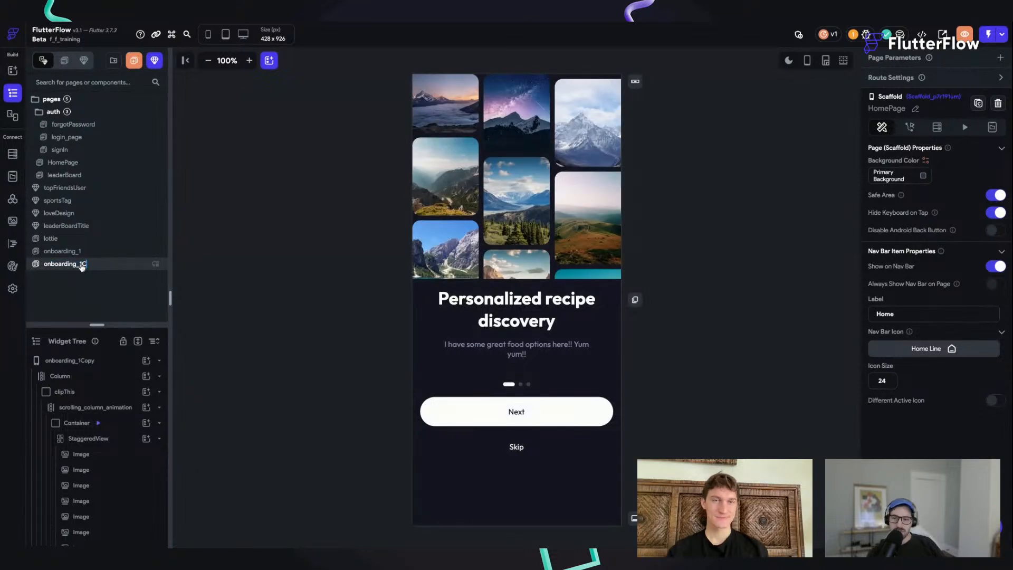
{"action": "type", "text": "2"}
{"action": "key", "text": "Return"}
{"action": "left_click", "coordinate": [699, 248]}
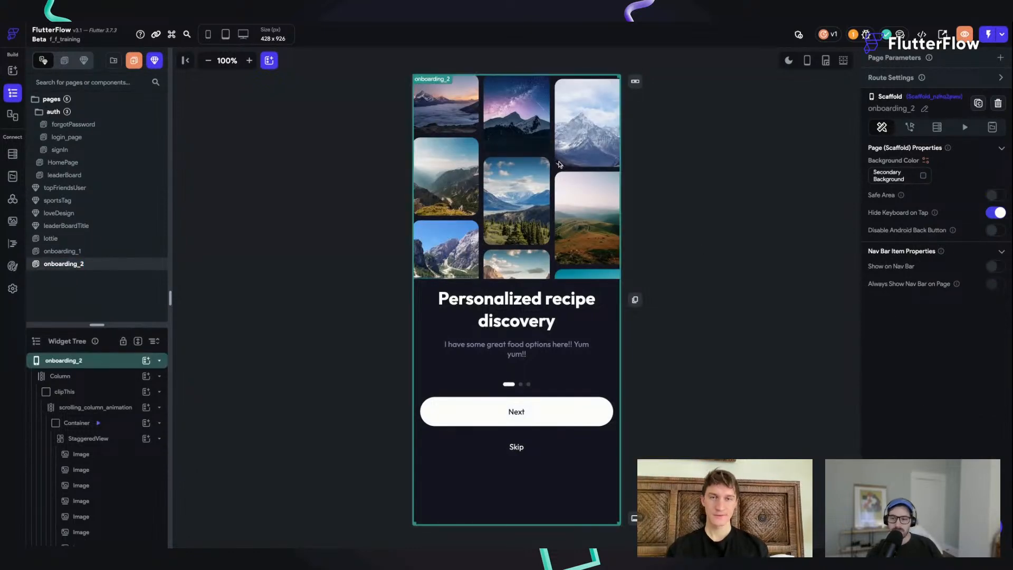
Step: Delete the Container holding the StaggeredView of images from the scrolling_column_animation column on the onboarding_2 page
{"action": "left_click", "coordinate": [522, 153]}
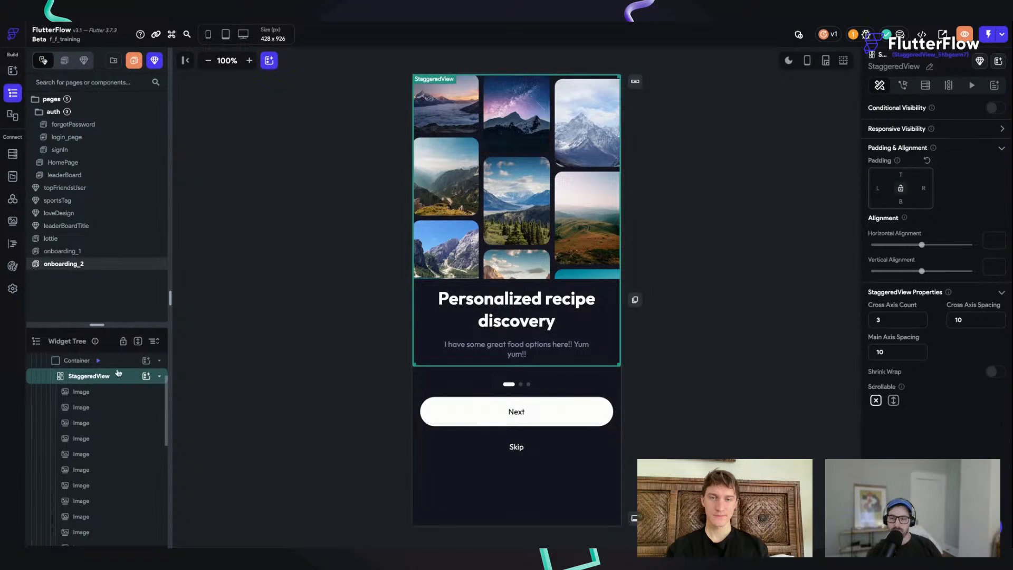
{"action": "left_click", "coordinate": [118, 366]}
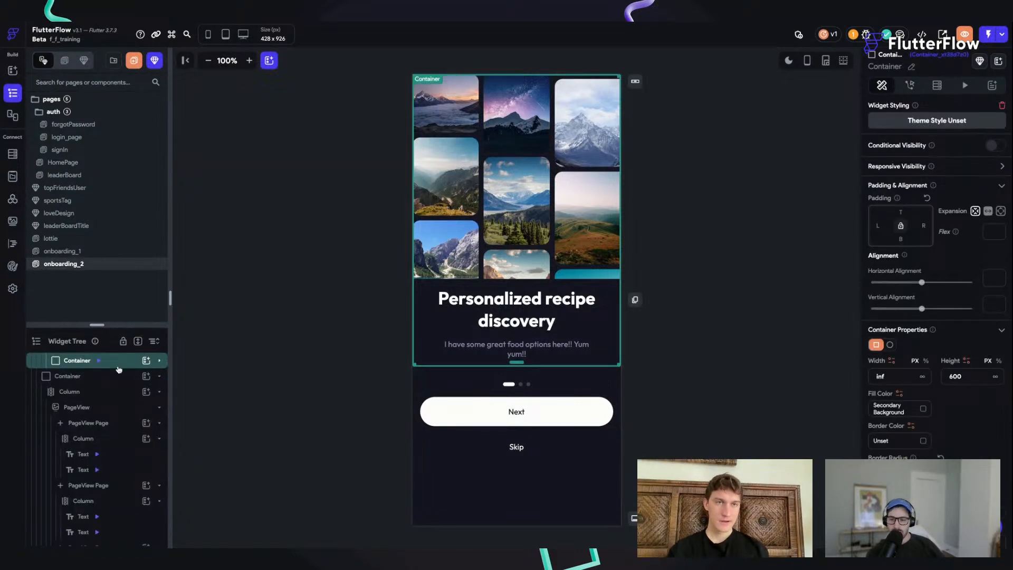
{"action": "key", "text": "ctrl+v"}
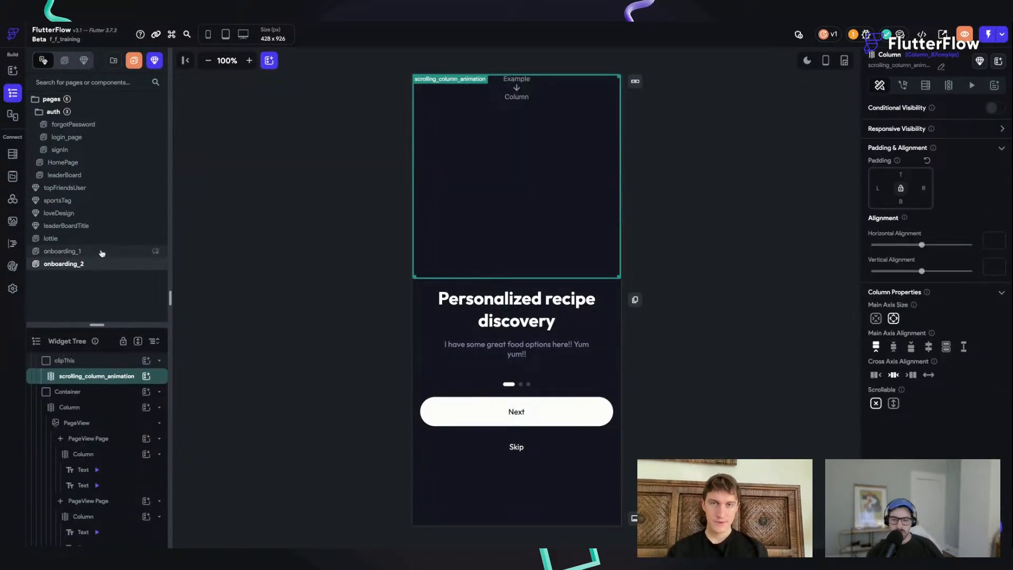
Step: Examine how the StaggeredView, its Container, scrolling_column_animation and clipThis are nested on the onboarding_1 page
{"action": "left_click", "coordinate": [100, 251]}
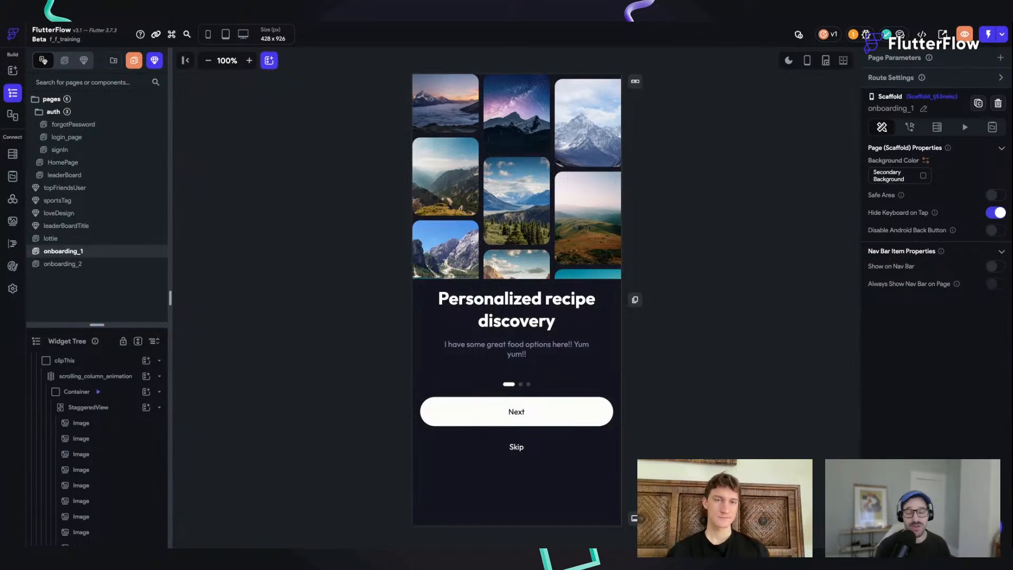
{"action": "left_click", "coordinate": [488, 156]}
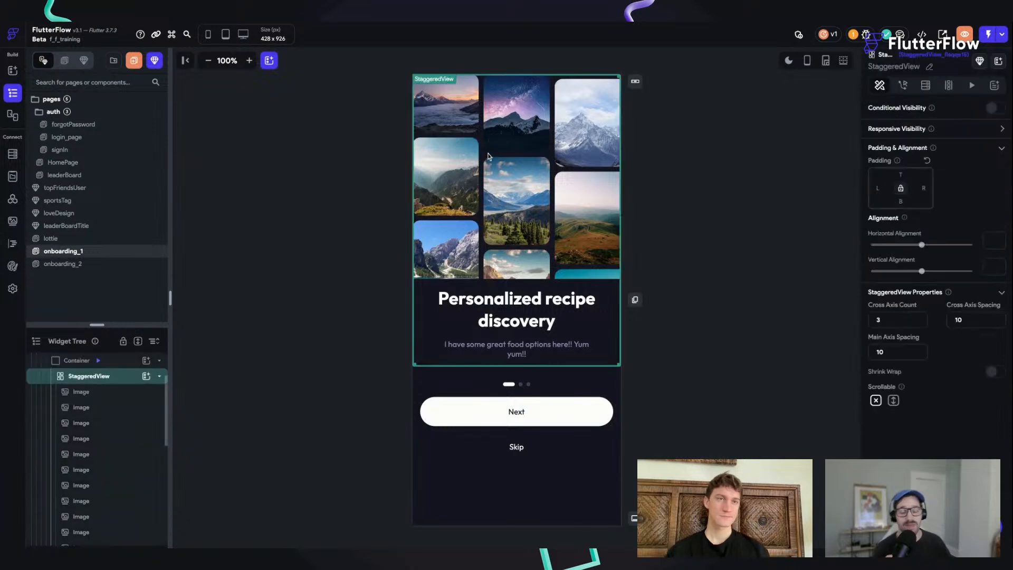
{"action": "left_click", "coordinate": [114, 375]}
{"action": "left_click", "coordinate": [116, 361]}
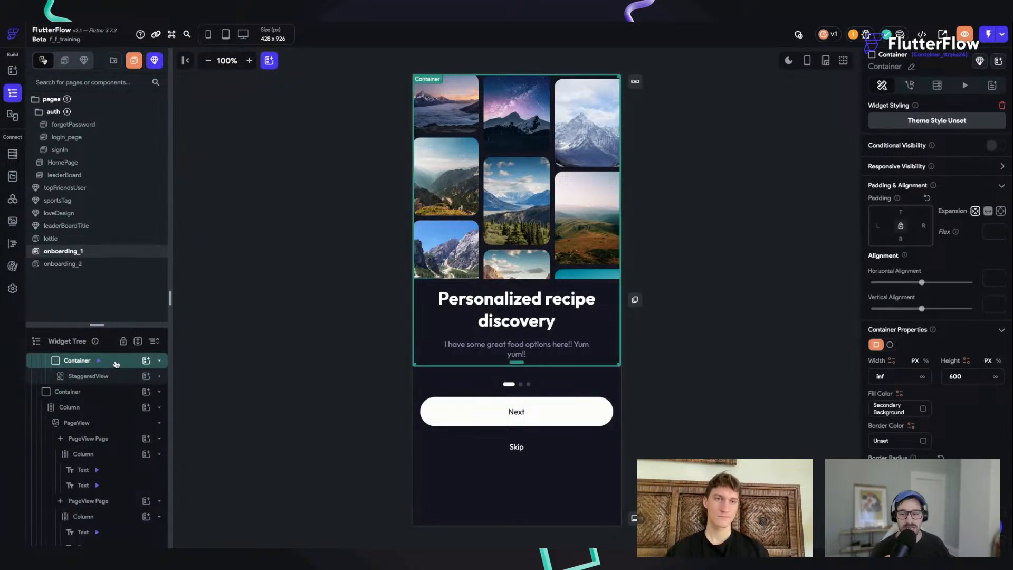
{"action": "left_click", "coordinate": [116, 364]}
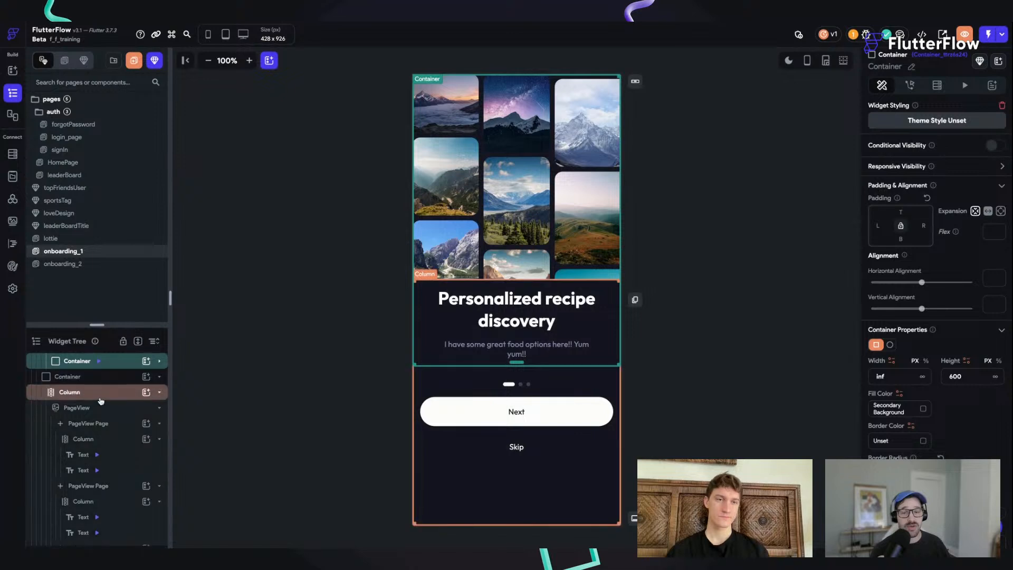
{"action": "scroll", "coordinate": [102, 400], "scroll_direction": "up", "scroll_amount": 1}
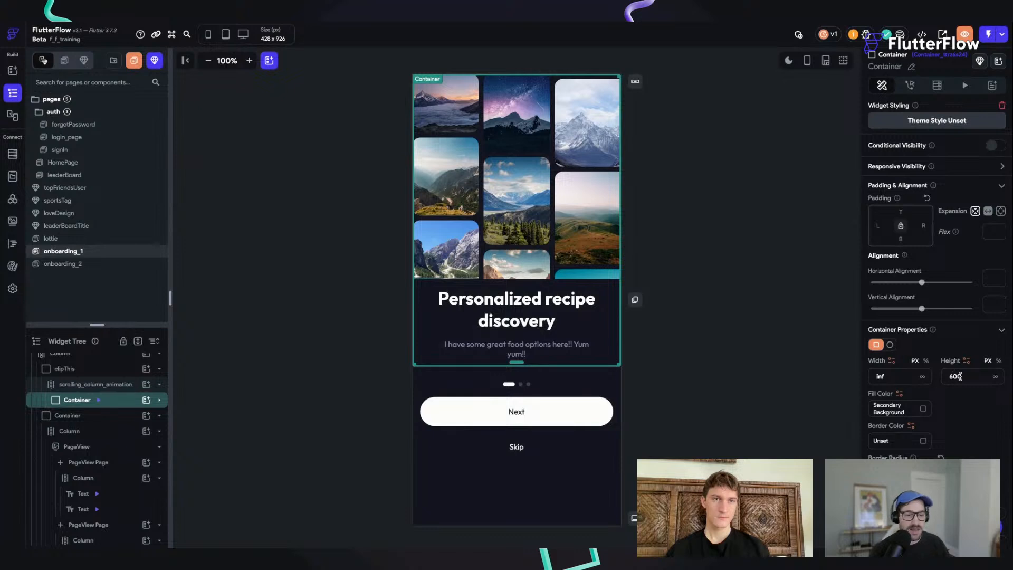
{"action": "left_click", "coordinate": [107, 385]}
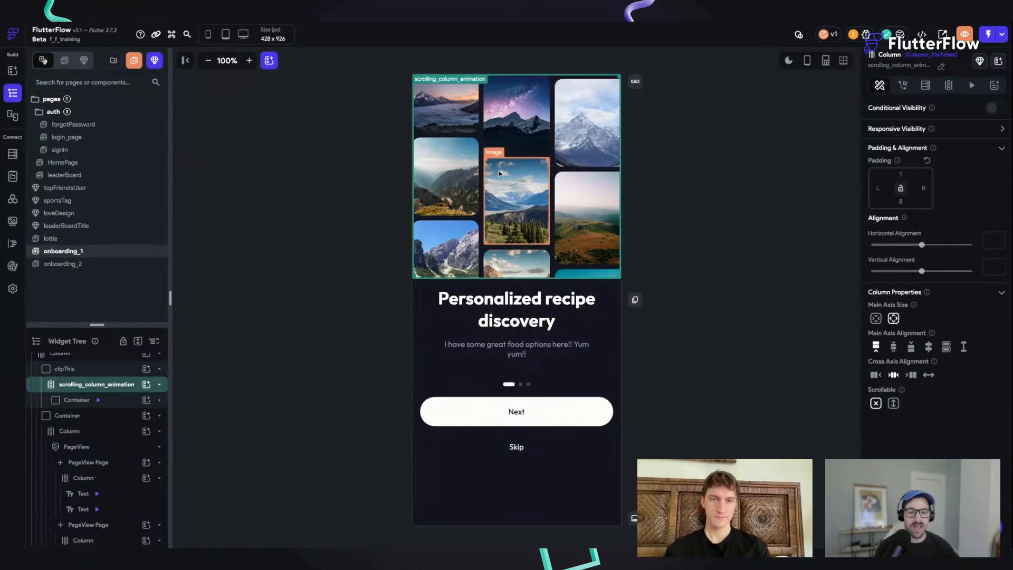
{"action": "left_click", "coordinate": [118, 400]}
{"action": "left_click", "coordinate": [87, 372]}
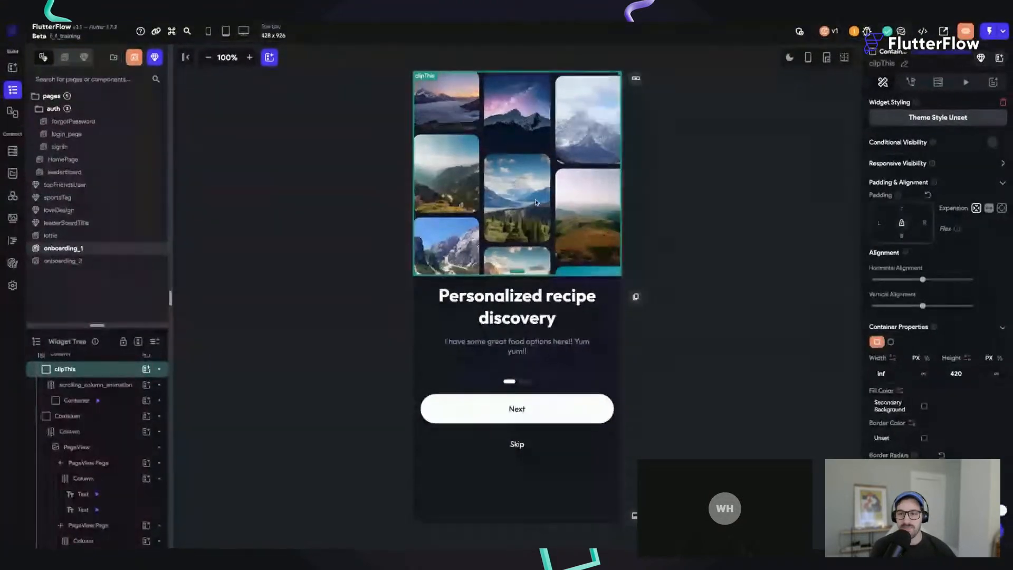
{"action": "left_click", "coordinate": [697, 230]}
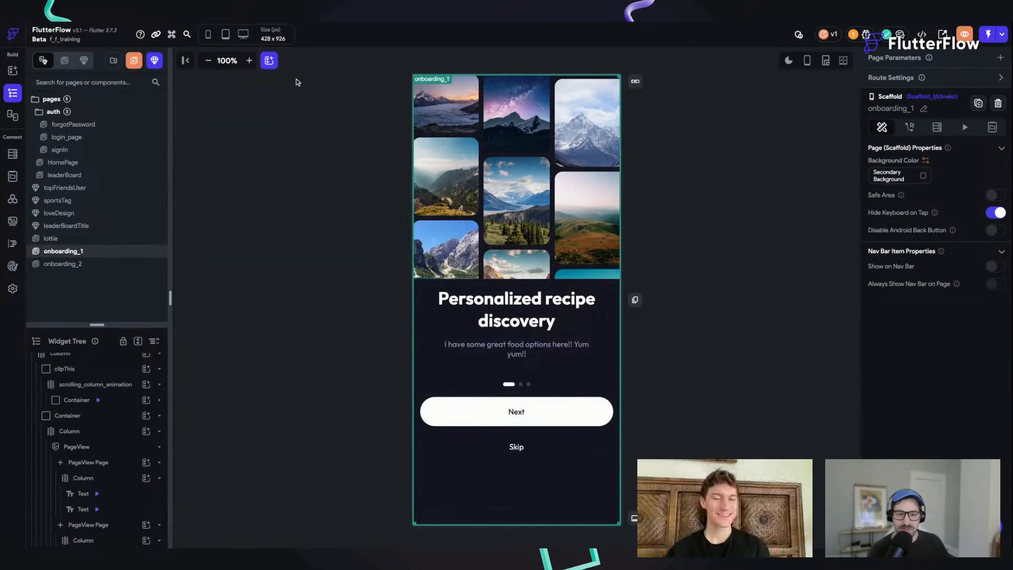
Step: Find the RiveAnimation element with the search "riv" and add it to the scrolling_column_animation column on the onboarding_2 page
{"action": "left_click", "coordinate": [110, 263]}
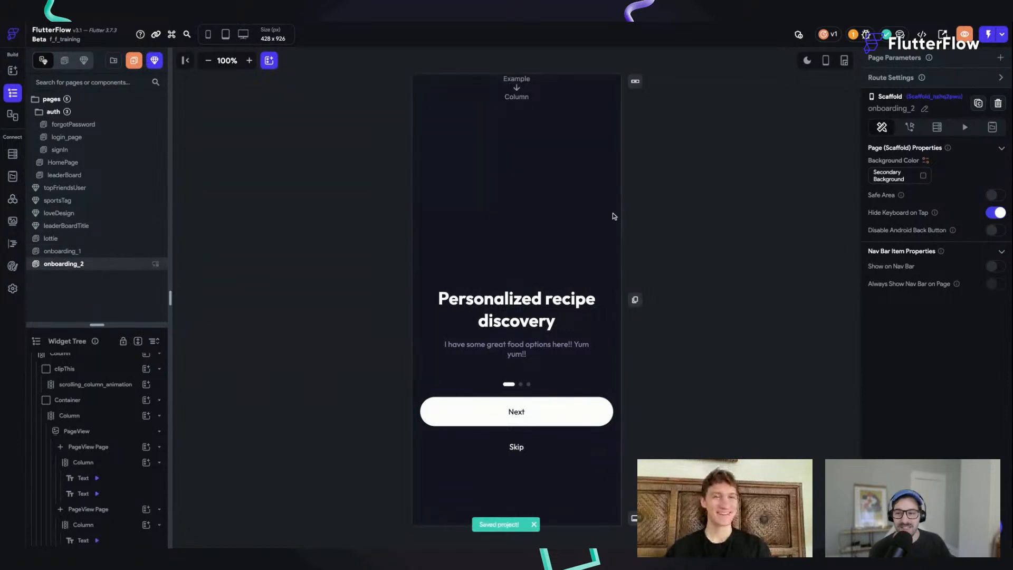
{"action": "left_click", "coordinate": [522, 122]}
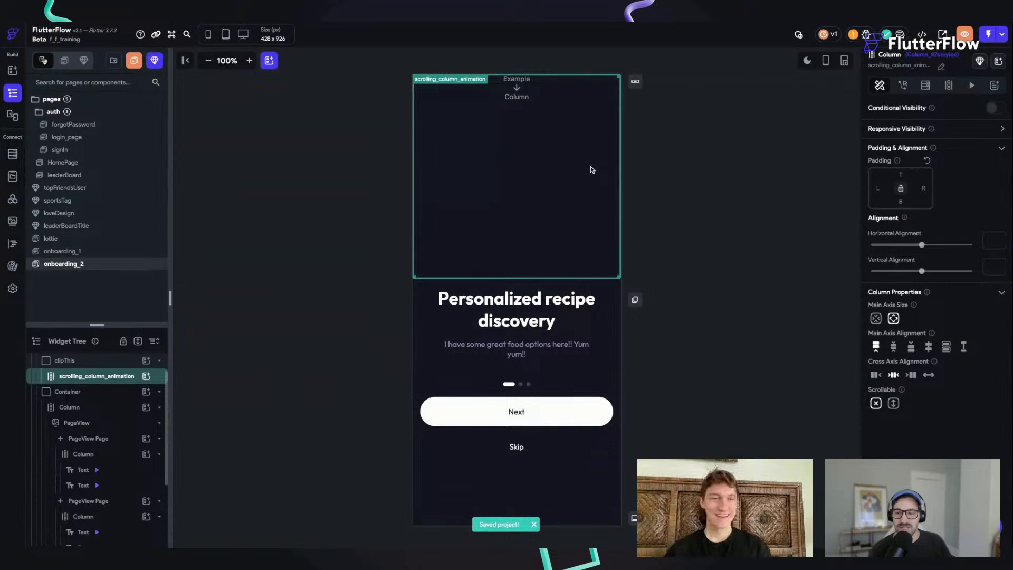
{"action": "key", "text": "super+/"}
{"action": "left_click", "coordinate": [717, 225]}
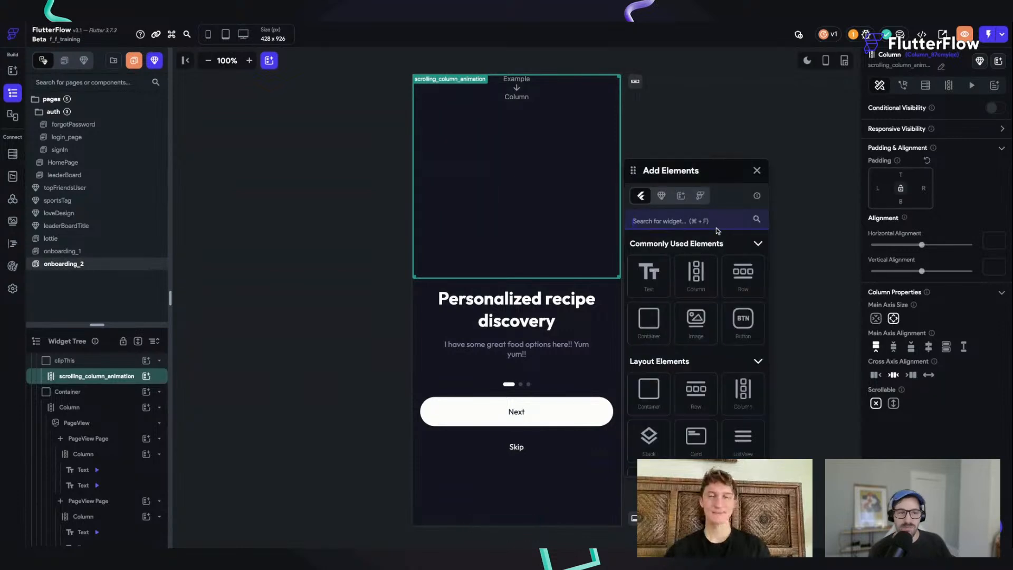
{"action": "type", "text": "riv"}
{"action": "left_click_drag", "start_coordinate": [653, 344], "coordinate": [542, 140]}
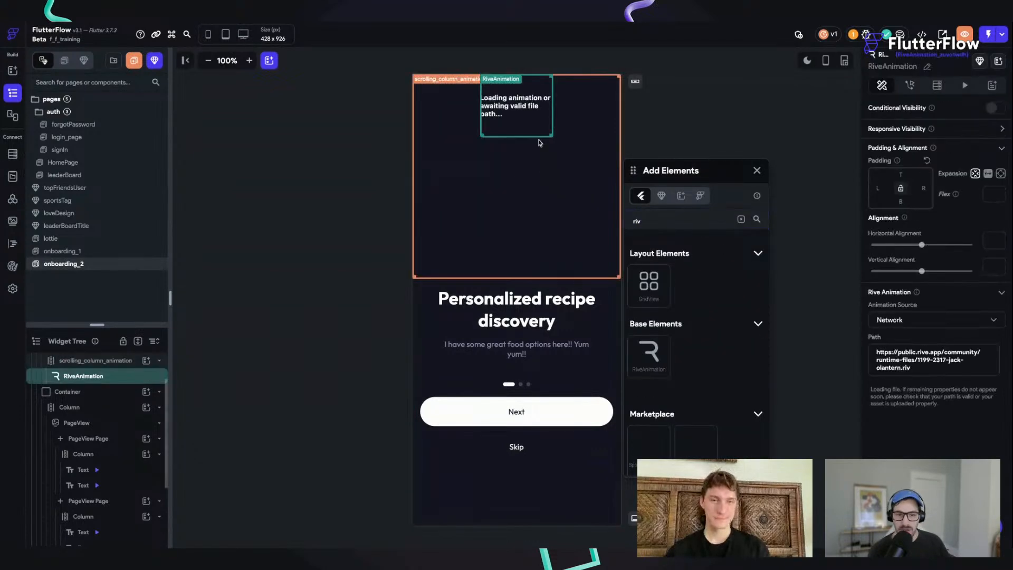
{"action": "left_click", "coordinate": [757, 170]}
{"action": "left_click", "coordinate": [522, 108]}
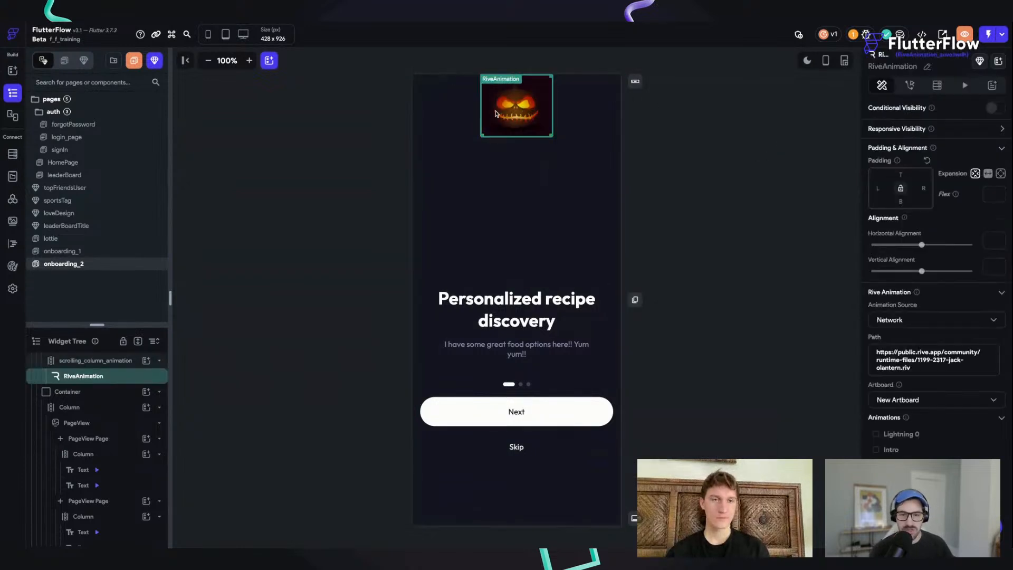
Step: Enable the Lightning 0 and Intro animations on the RiveAnimation and preview them
{"action": "scroll", "coordinate": [906, 337], "scroll_direction": "down", "scroll_amount": 4}
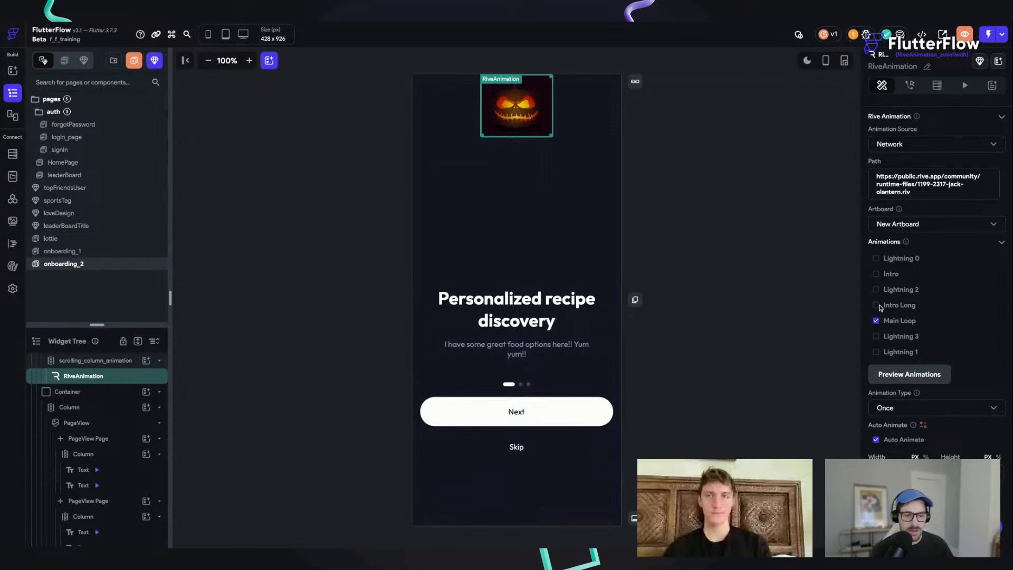
{"action": "left_click", "coordinate": [876, 259]}
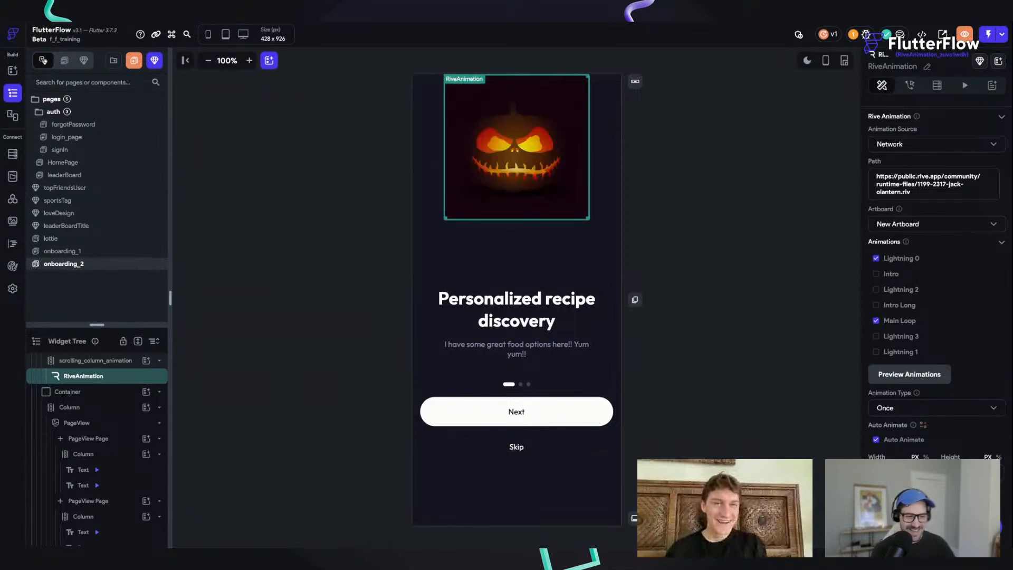
{"action": "left_click", "coordinate": [916, 375]}
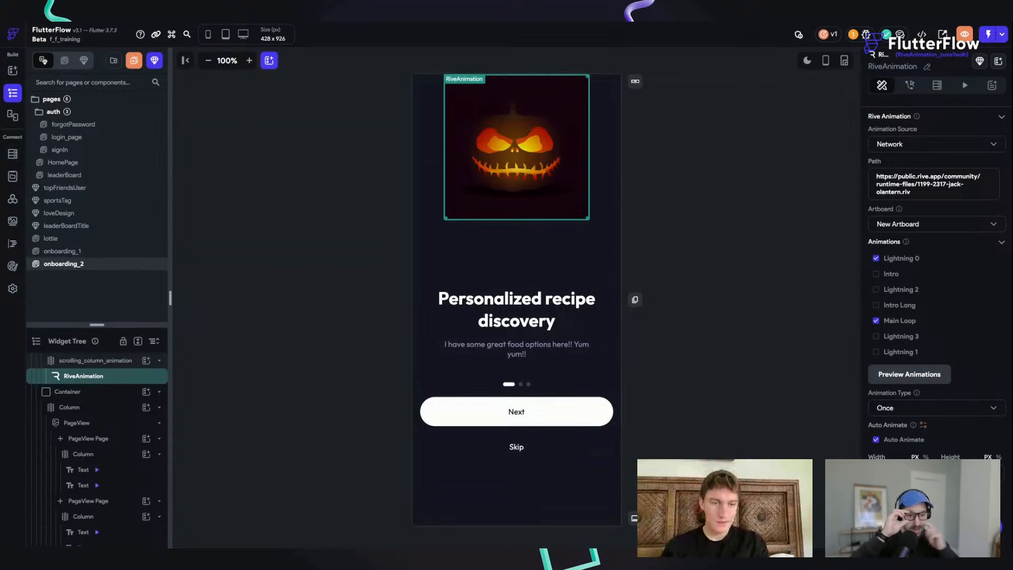
{"action": "left_click", "coordinate": [875, 273]}
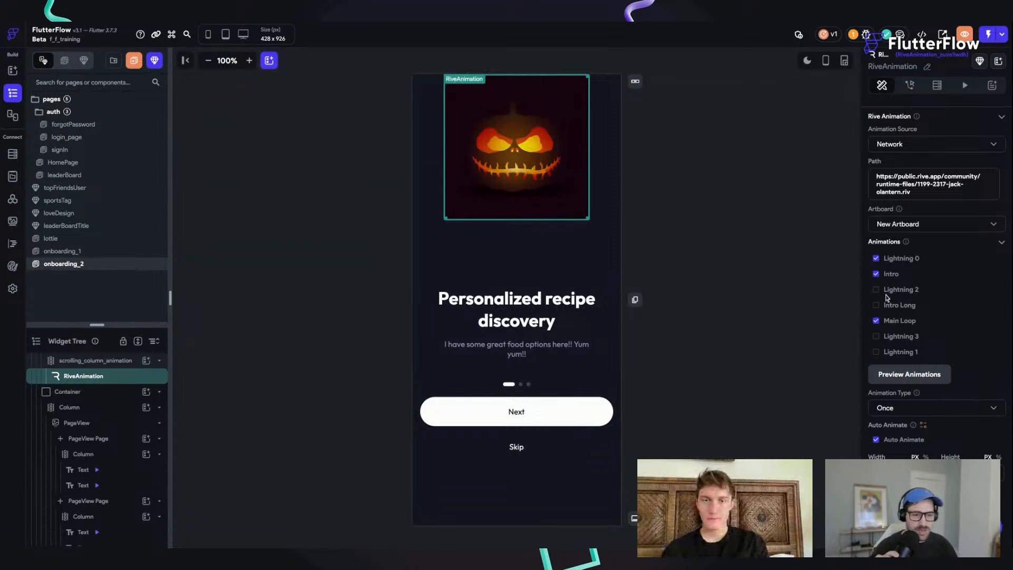
{"action": "left_click", "coordinate": [903, 376]}
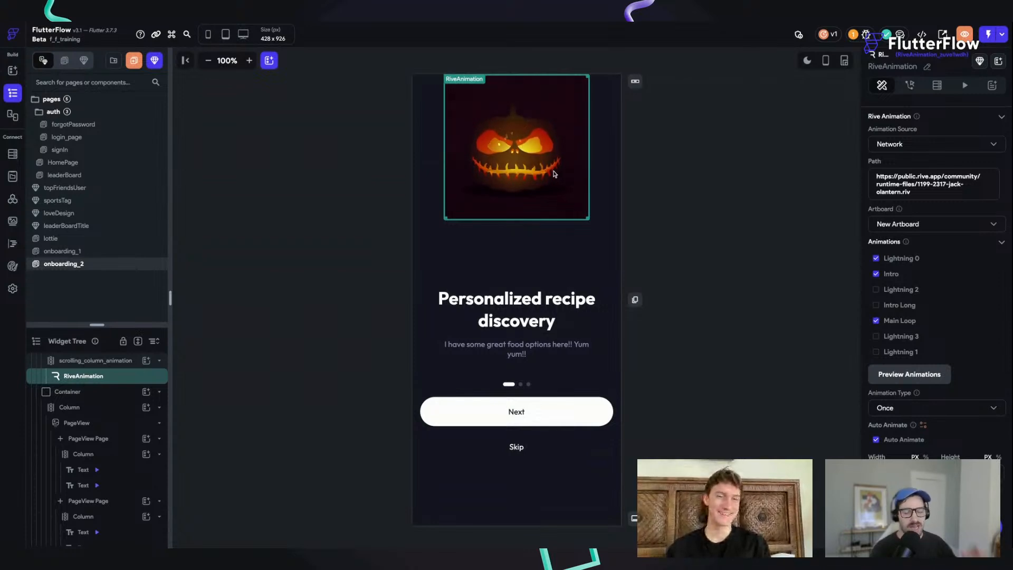
Step: Delete the RiveAnimation from the scrolling_column_animation column on the onboarding_2 page
{"action": "key", "text": "Delete"}
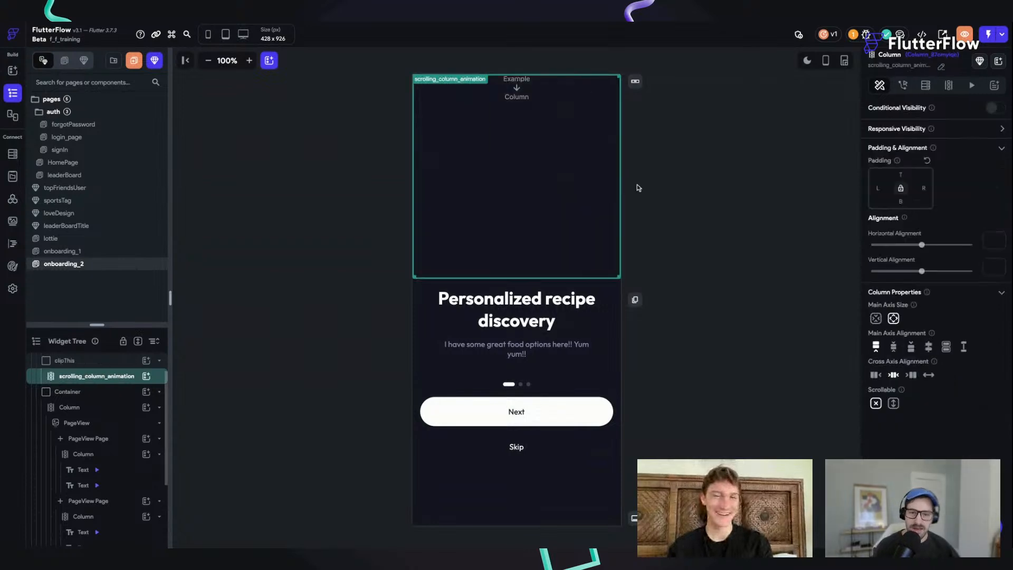
{"action": "left_click", "coordinate": [681, 192]}
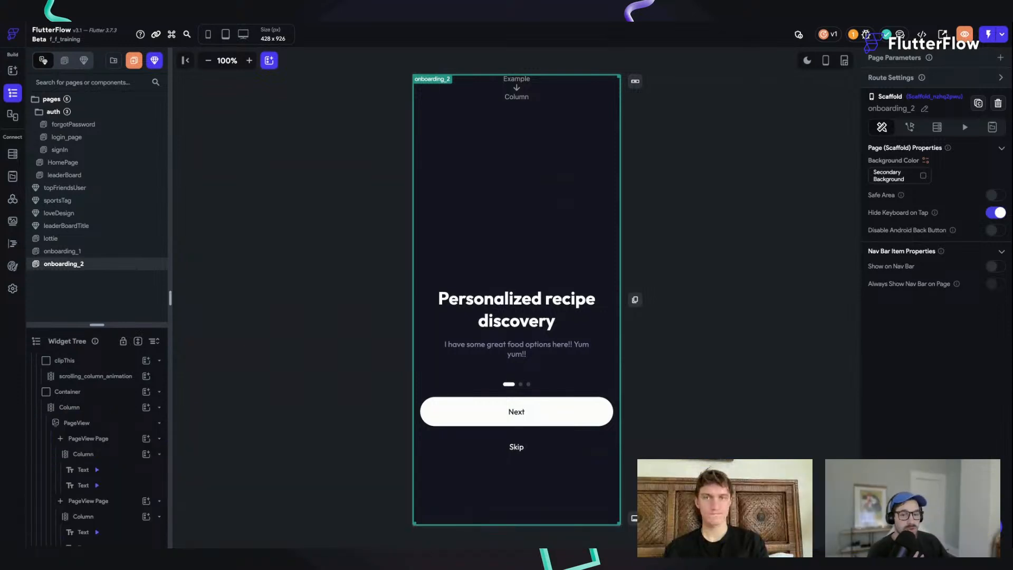
{"action": "left_click", "coordinate": [527, 159]}
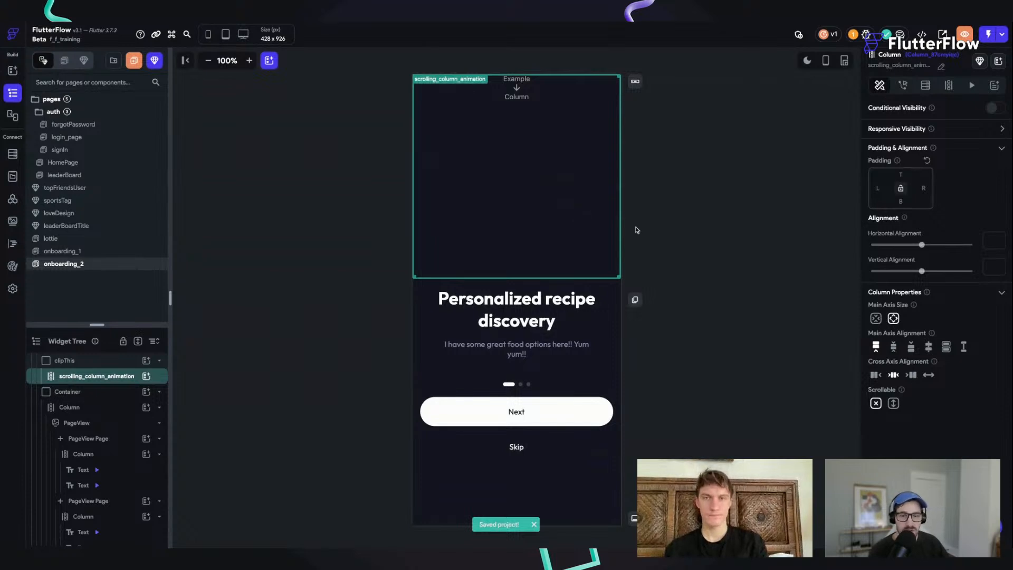
{"action": "left_click", "coordinate": [535, 319]}
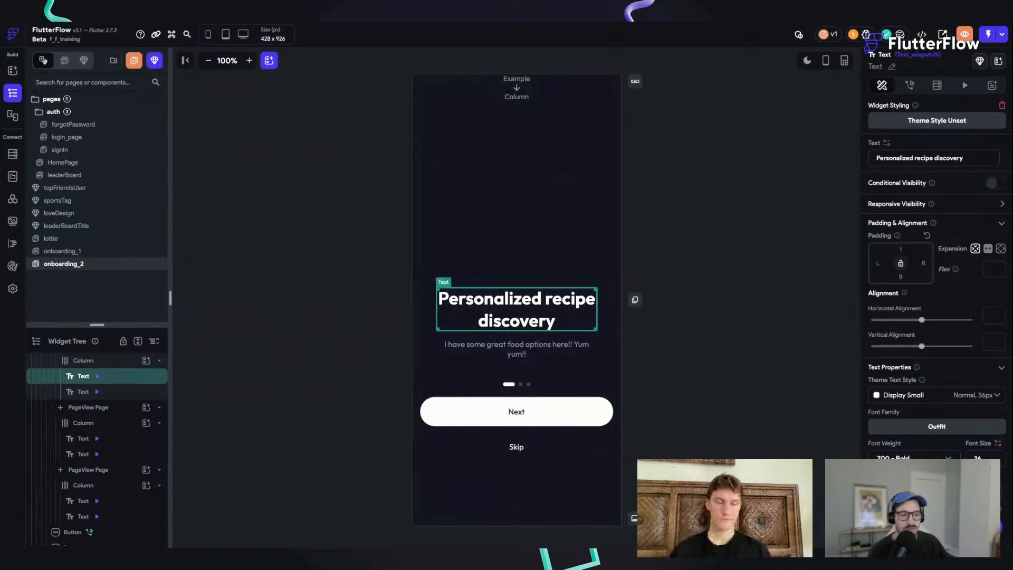
Step: Switch to LottieFiles in the browser, log in with the Google account and open the profile menu
{"action": "left_click", "coordinate": [963, 158]}
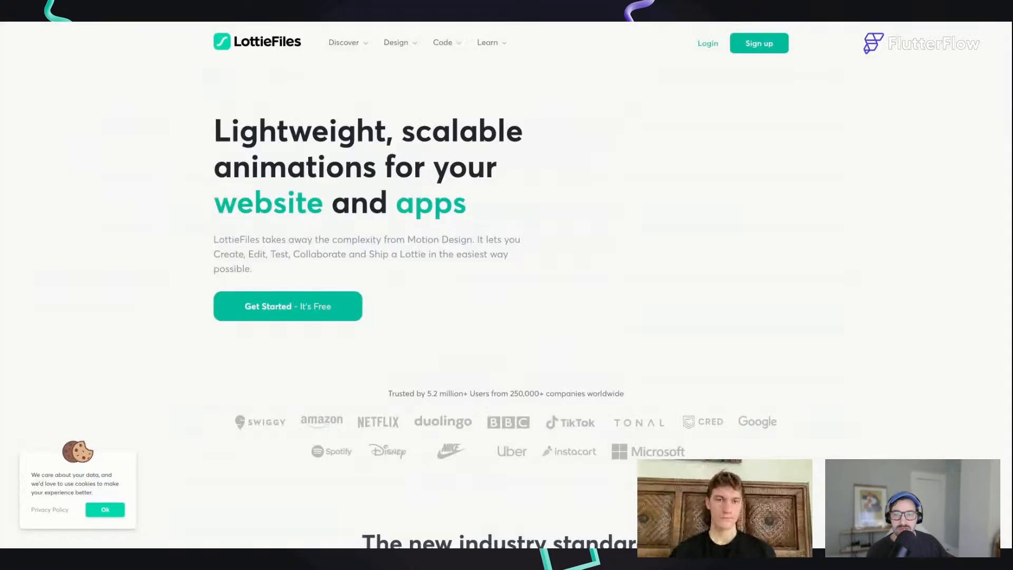
{"action": "left_click", "coordinate": [706, 44]}
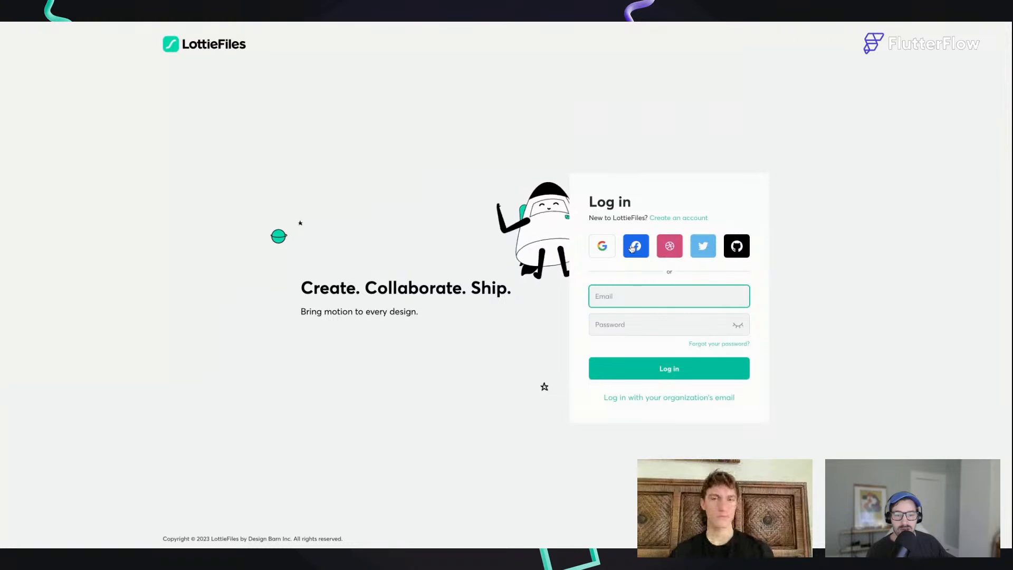
{"action": "left_click", "coordinate": [599, 248]}
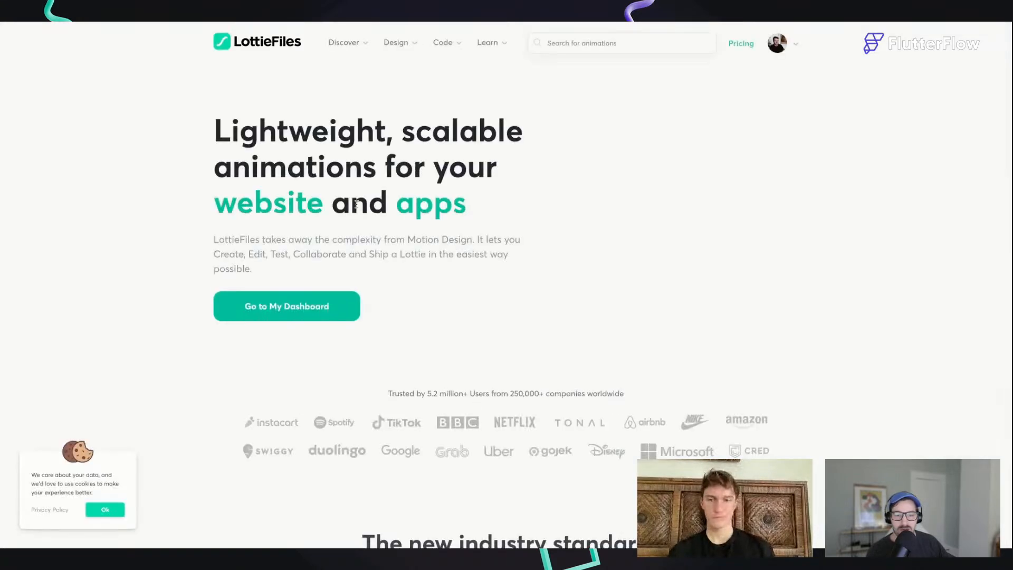
{"action": "left_click", "coordinate": [776, 43]}
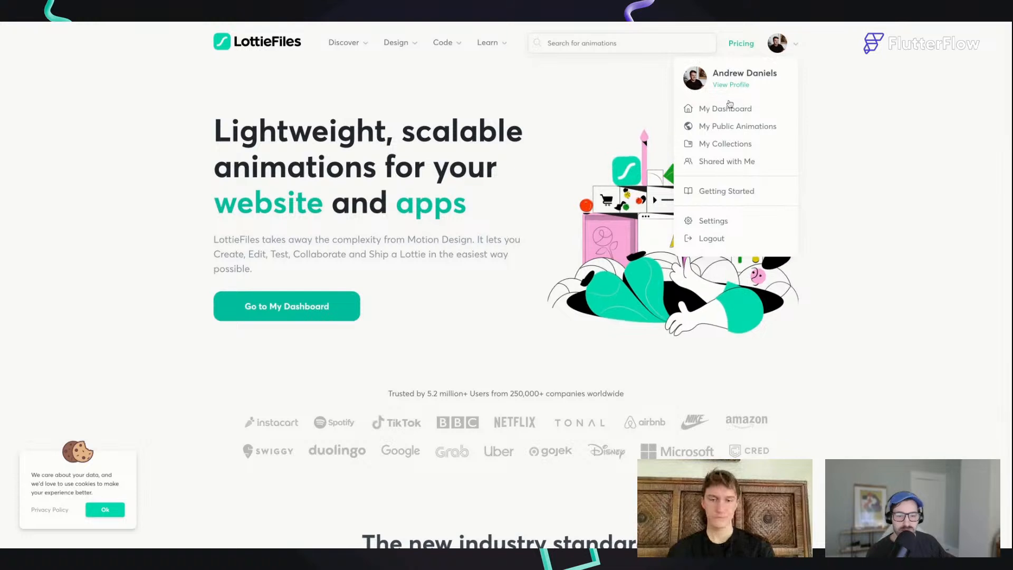
Step: Search the LottieFiles animations for "cooking"
{"action": "left_click", "coordinate": [603, 43]}
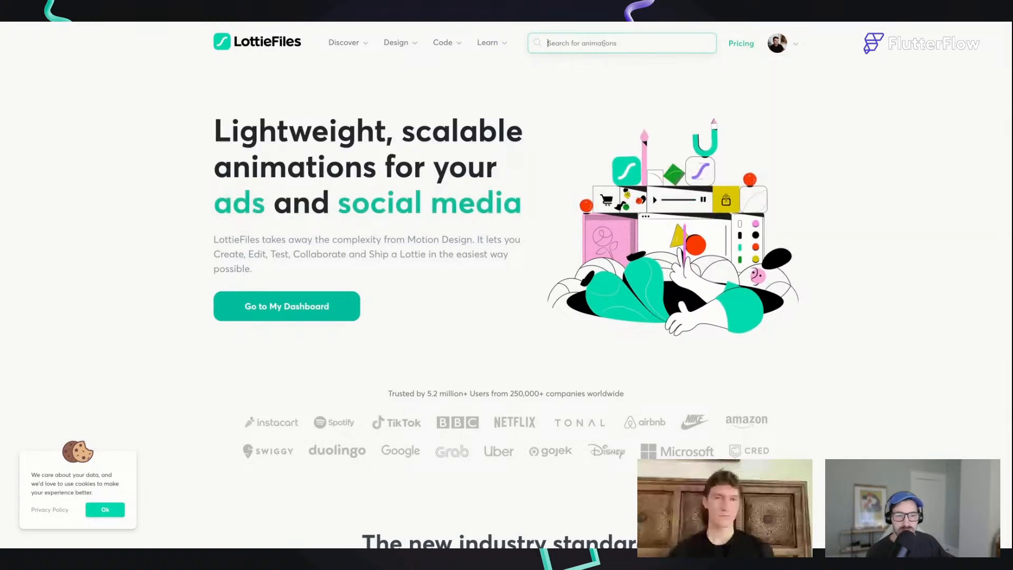
{"action": "type", "text": "cooking"}
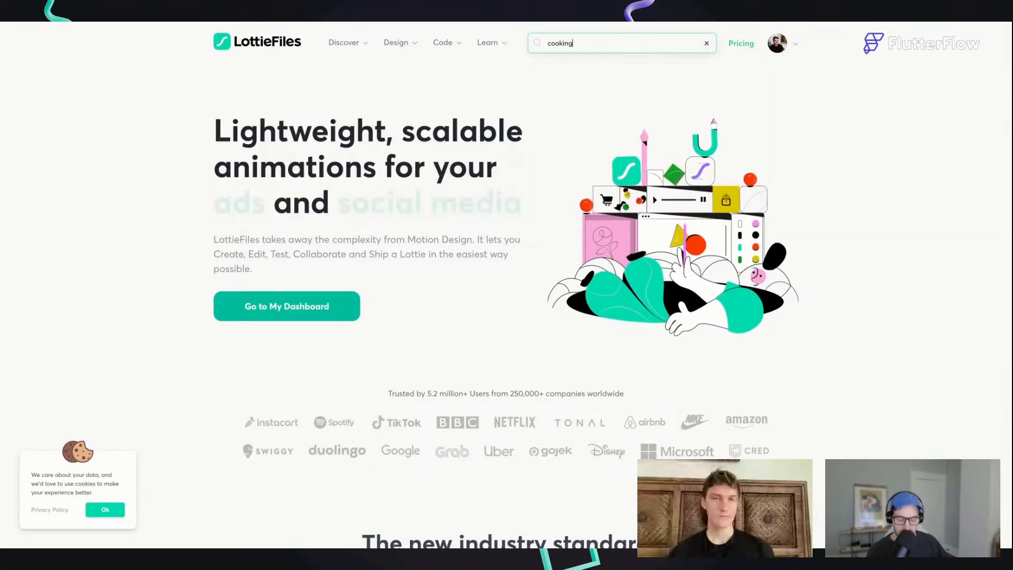
{"action": "key", "text": "Return"}
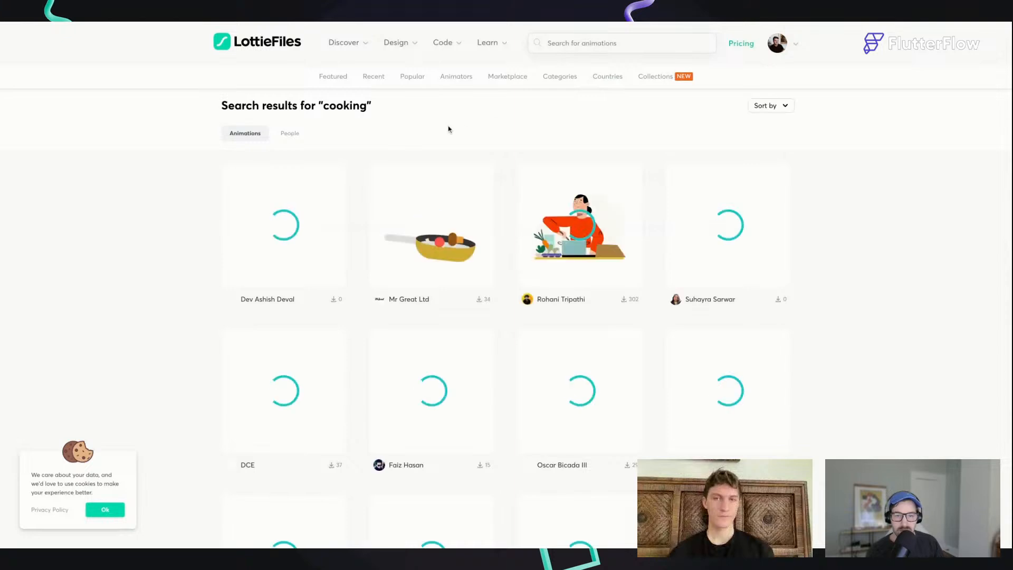
Step: Open the frying-pan animation titled Cooking from the search results and look over its details and options
{"action": "left_click", "coordinate": [436, 230]}
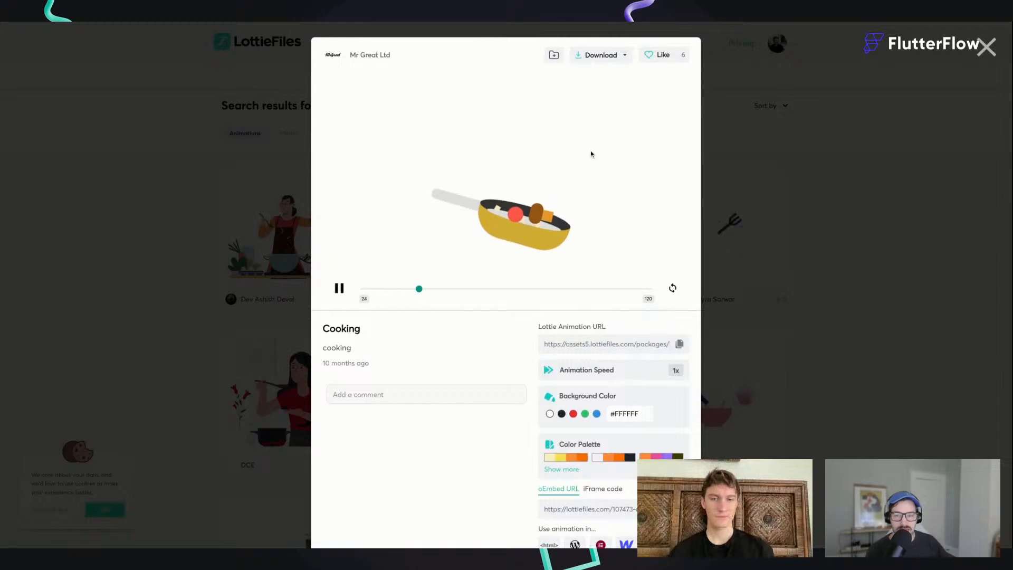
{"action": "scroll", "coordinate": [590, 153], "scroll_direction": "down", "scroll_amount": 3}
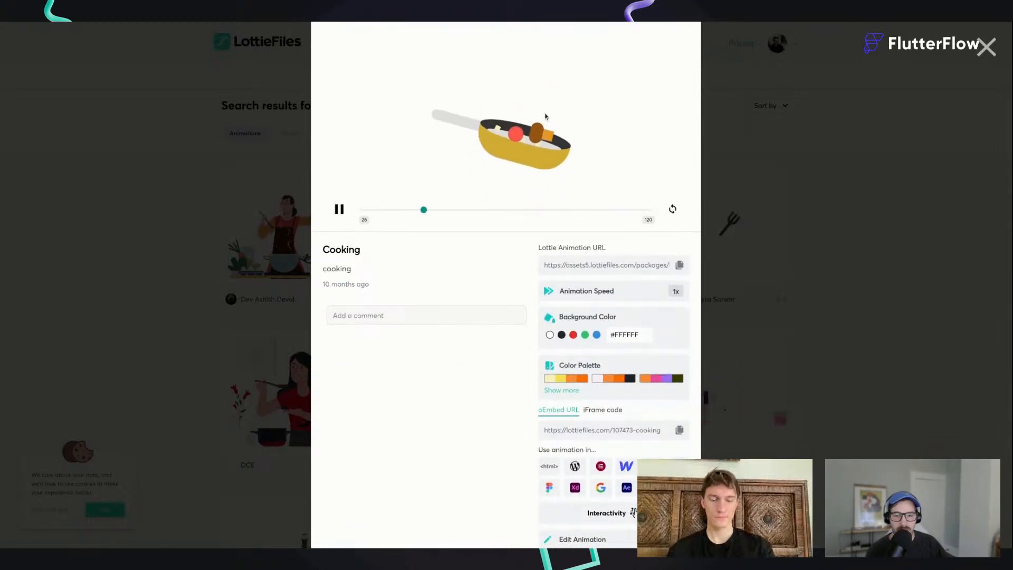
{"action": "scroll", "coordinate": [545, 114], "scroll_direction": "up", "scroll_amount": 3}
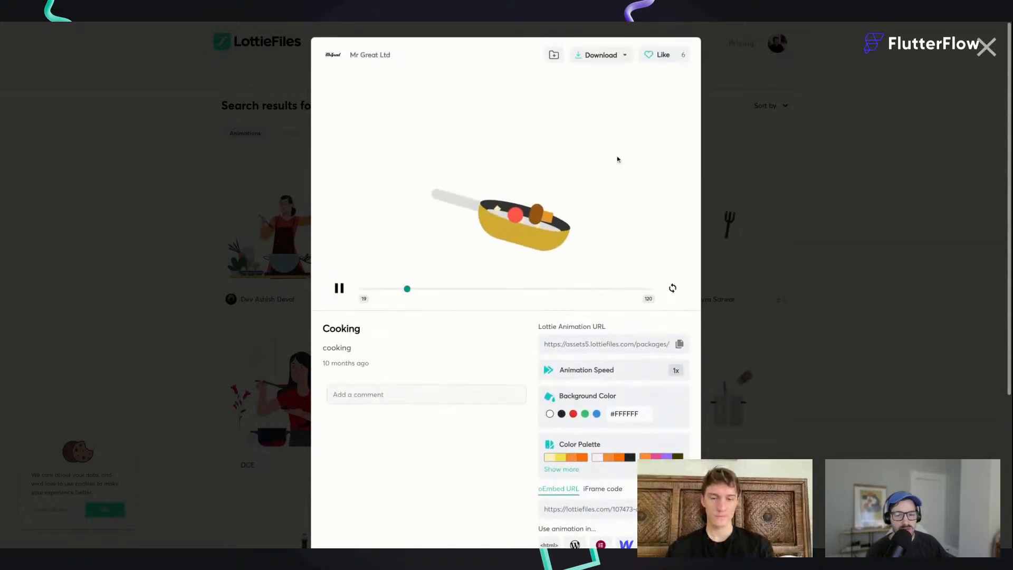
Step: Open the Cooking animation in the Lottie editor and recolour the first orange in its unique colors to purple #7872F5
{"action": "scroll", "coordinate": [505, 395], "scroll_direction": "down", "scroll_amount": 5}
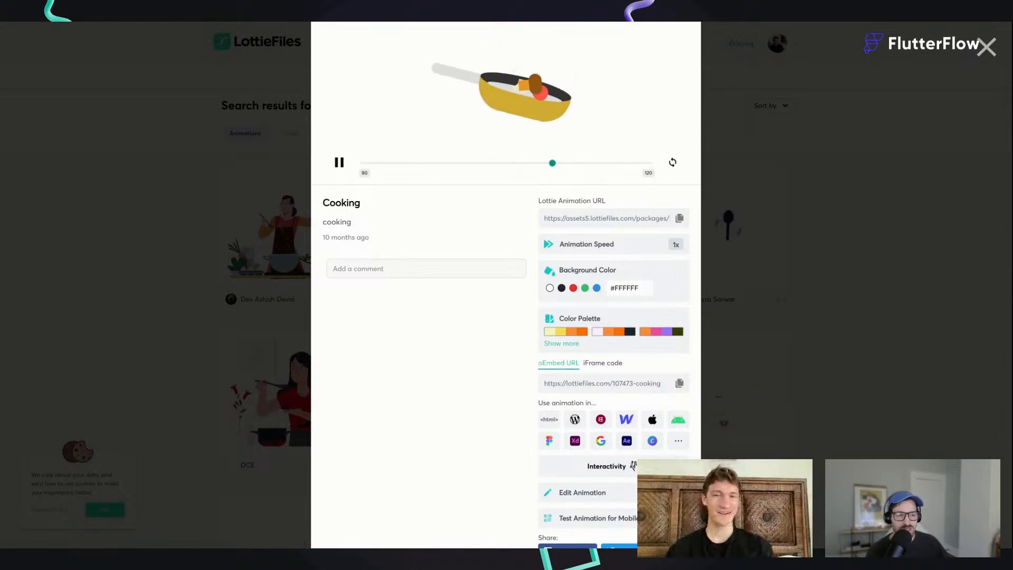
{"action": "scroll", "coordinate": [586, 433], "scroll_direction": "down", "scroll_amount": 3}
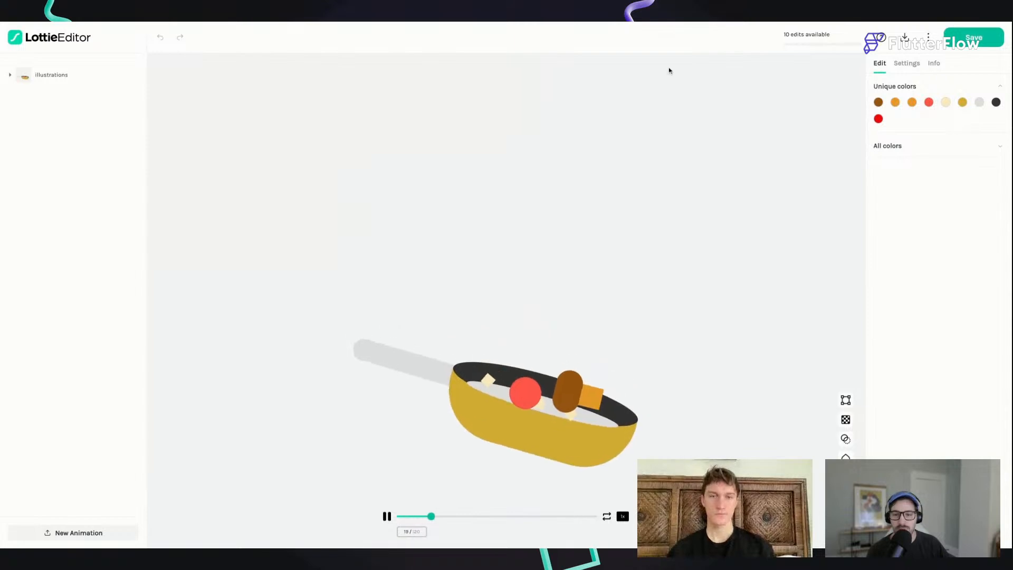
{"action": "left_click", "coordinate": [894, 102]}
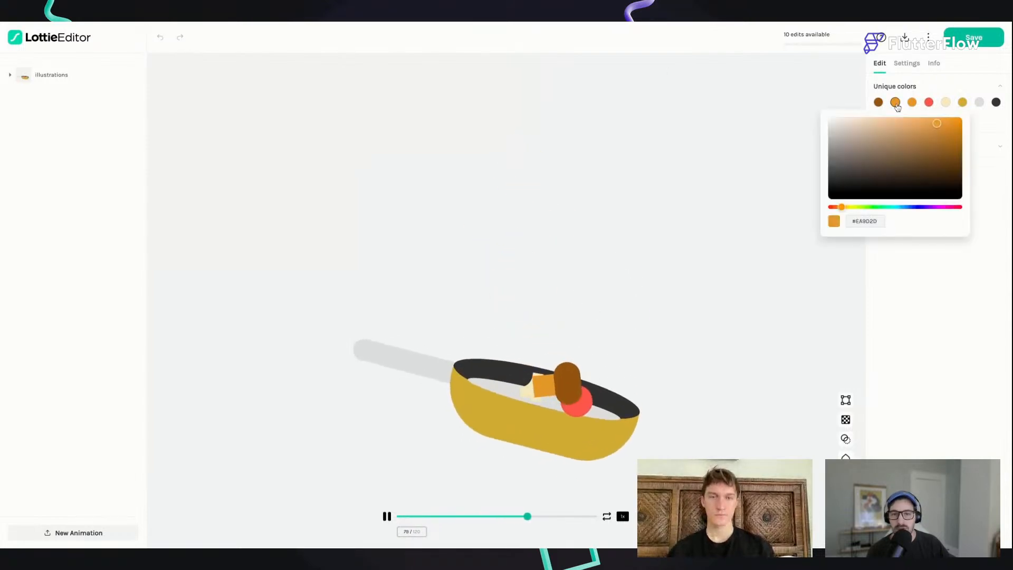
{"action": "left_click", "coordinate": [881, 220]}
{"action": "type", "text": "#7B72F5"}
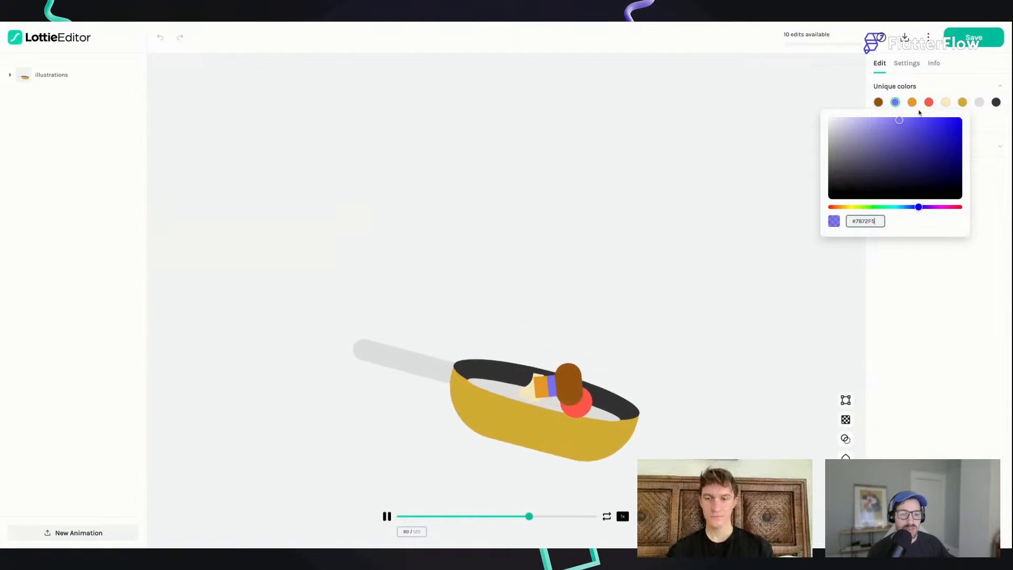
Step: Recolour the mustard-yellow body of the frying pan to purple #7872F5
{"action": "left_click", "coordinate": [956, 101]}
{"action": "left_click", "coordinate": [962, 102]}
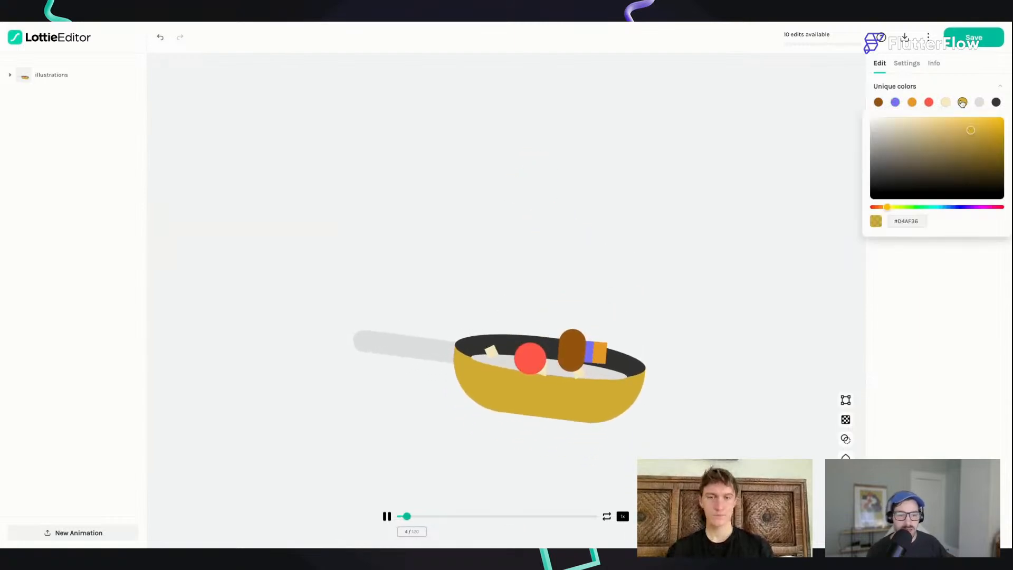
{"action": "left_click", "coordinate": [912, 221]}
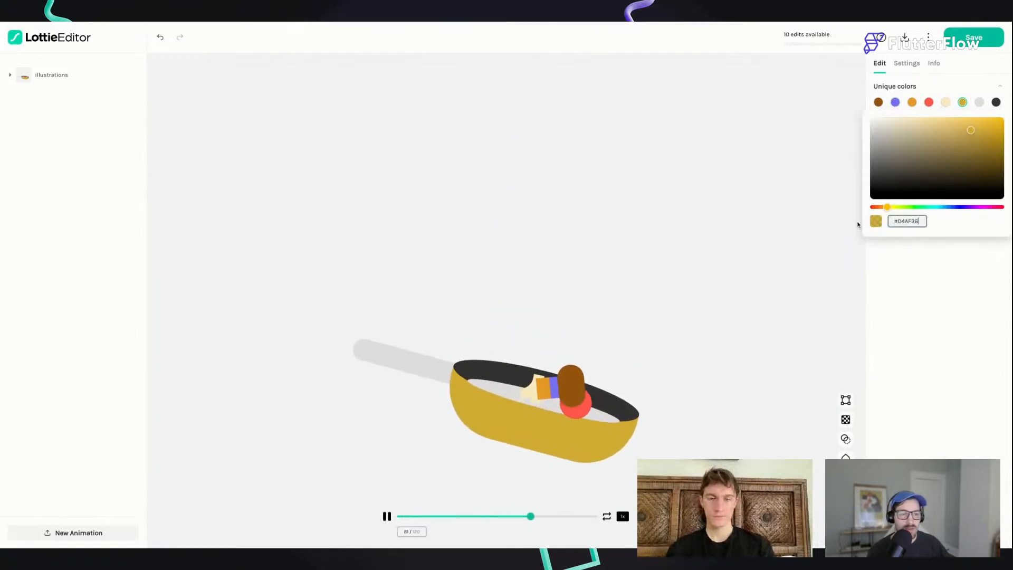
{"action": "left_click_drag", "start_coordinate": [921, 221], "coordinate": [890, 221]}
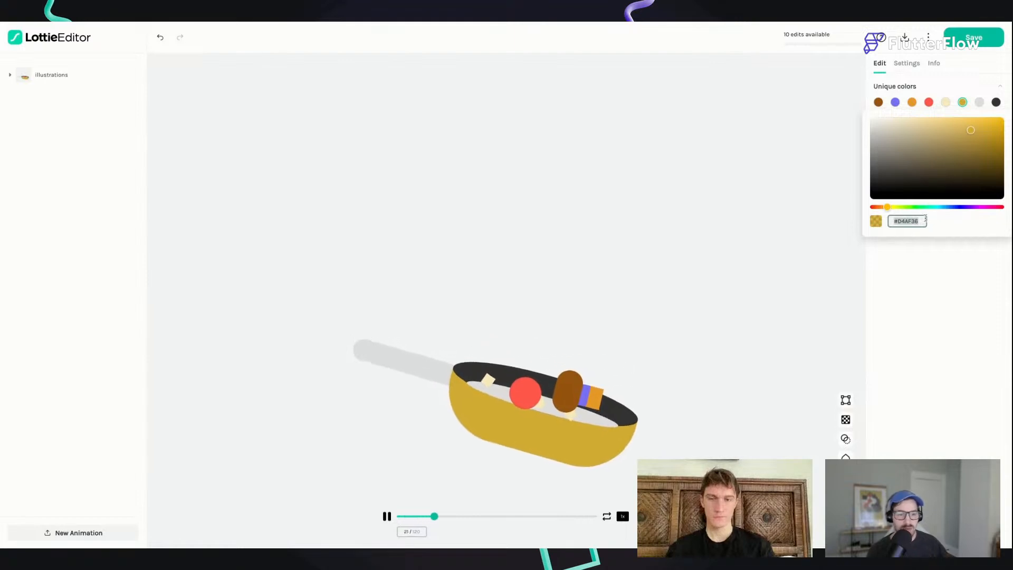
{"action": "type", "text": "#7872F5"}
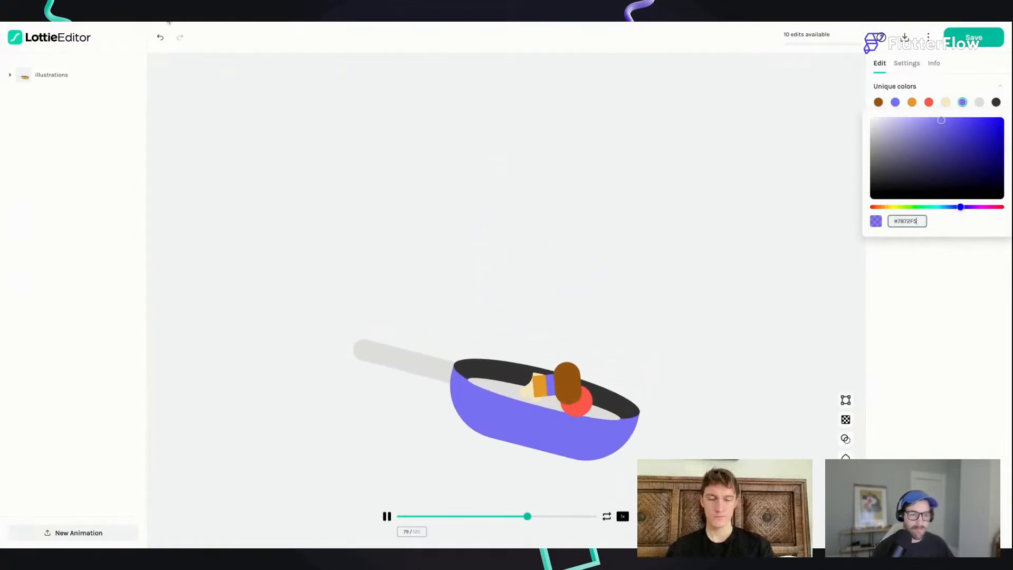
{"action": "key", "text": "Return"}
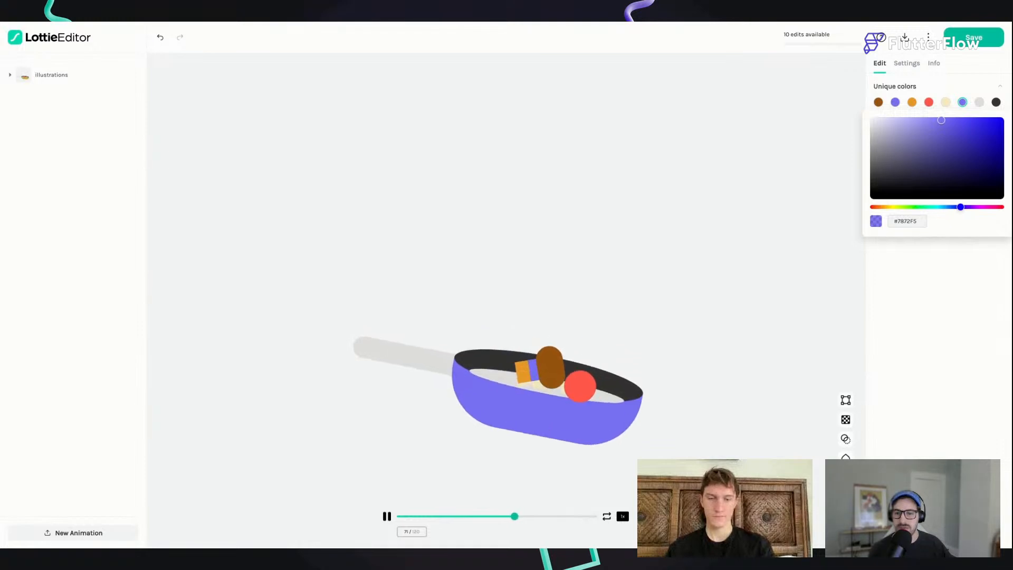
Step: Recolour the red ball in the pan to teal #30CEB7
{"action": "left_click", "coordinate": [911, 101]}
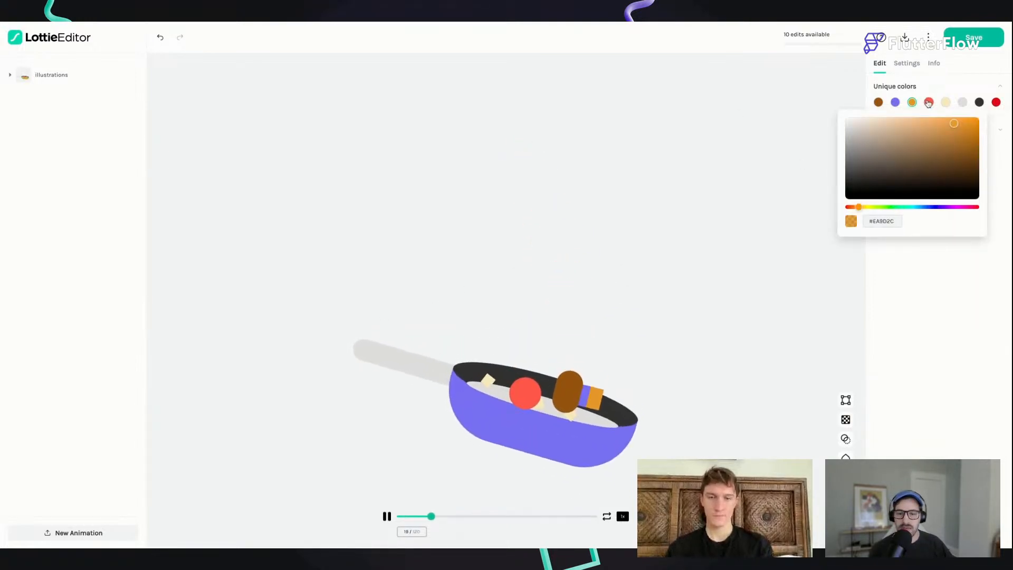
{"action": "left_click", "coordinate": [928, 102]}
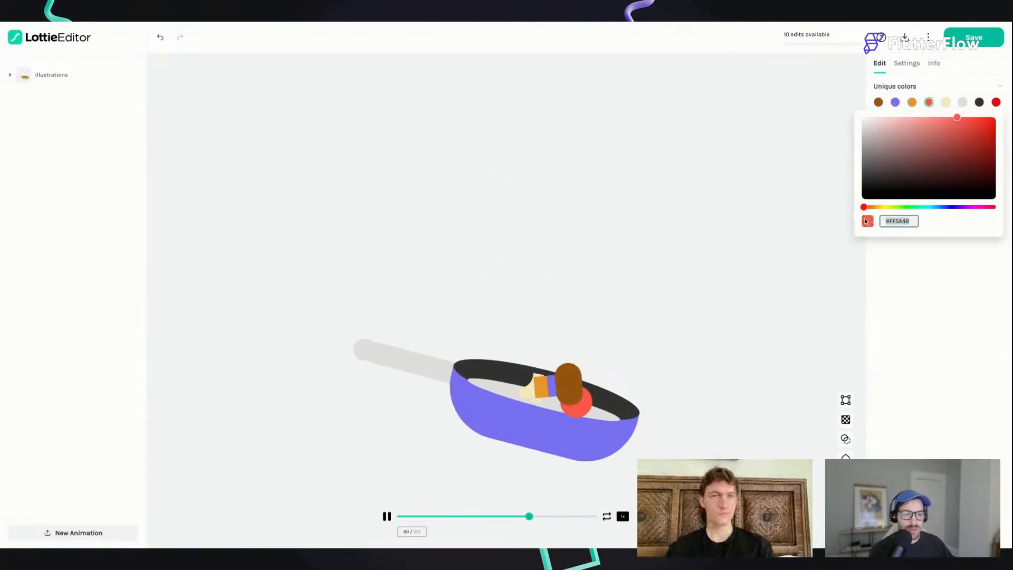
{"action": "left_click_drag", "start_coordinate": [911, 221], "coordinate": [865, 221]}
{"action": "type", "text": "#30CEB7"}
Step: Replace the remaining bright red in the unique colors with teal and darken it to #28AD99
{"action": "left_click", "coordinate": [996, 103]}
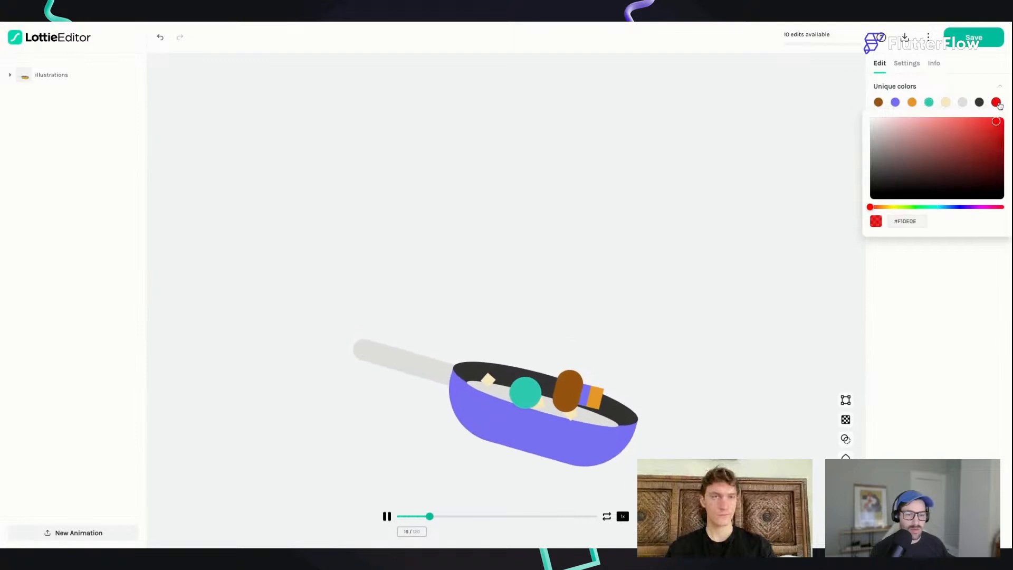
{"action": "double_click", "coordinate": [909, 222]}
{"action": "type", "text": "30CEB7"}
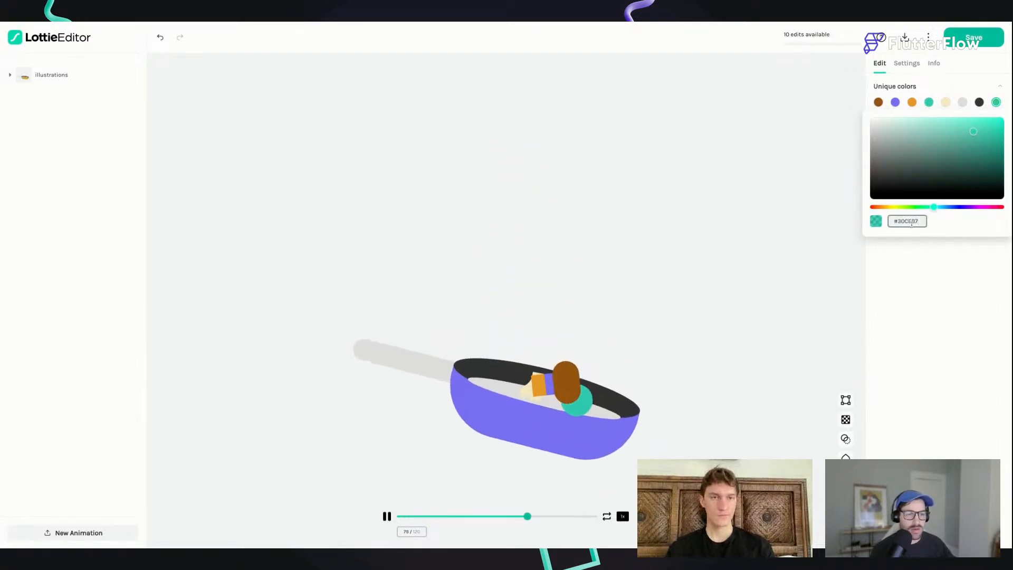
{"action": "left_click", "coordinate": [973, 142]}
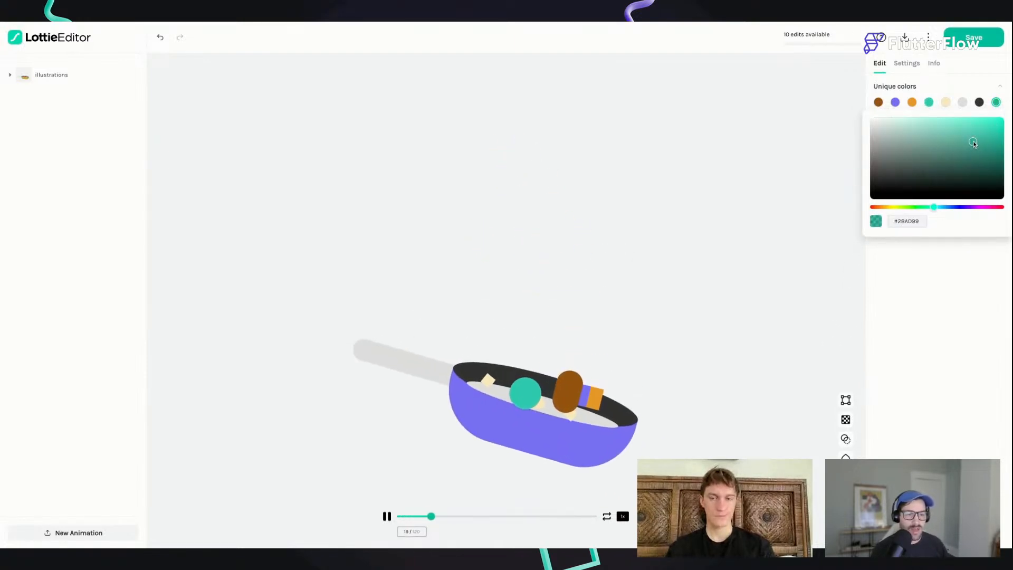
{"action": "left_click", "coordinate": [942, 308]}
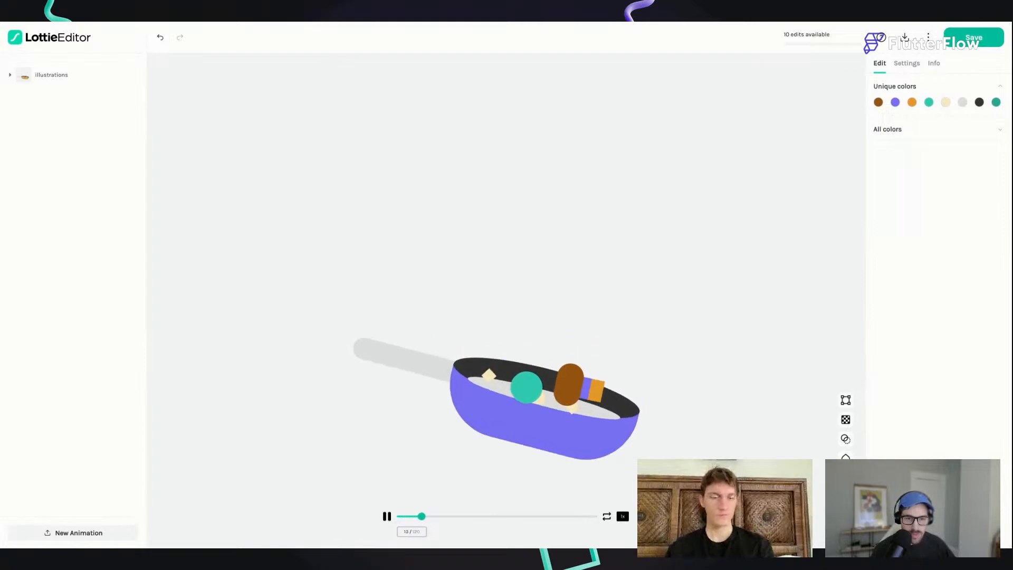
Step: Recolour the brown food piece and the light grey of the pan handle to near-black #161A24
{"action": "left_click", "coordinate": [878, 103]}
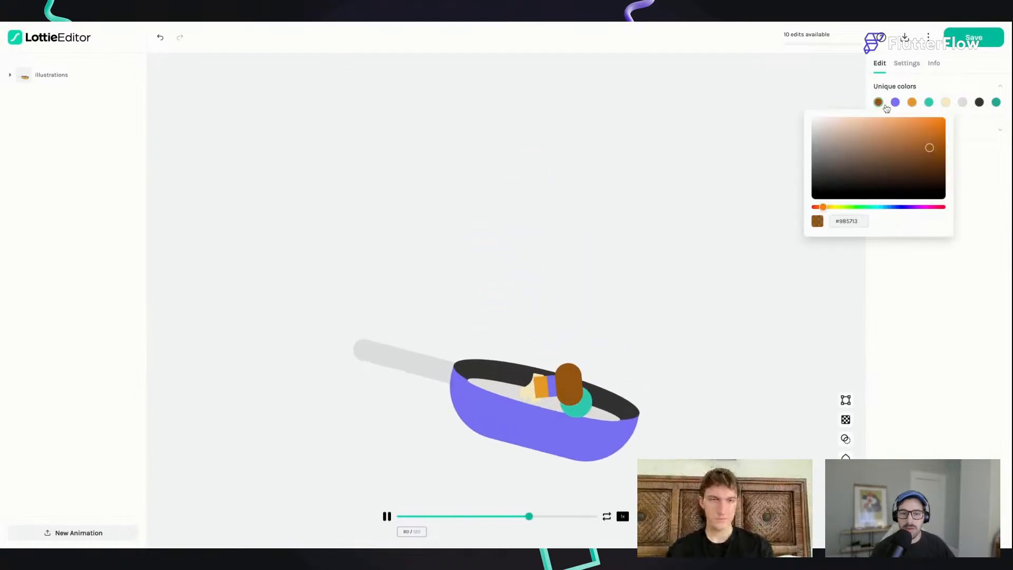
{"action": "left_click_drag", "start_coordinate": [859, 221], "coordinate": [813, 224]}
{"action": "type", "text": "#161A24"}
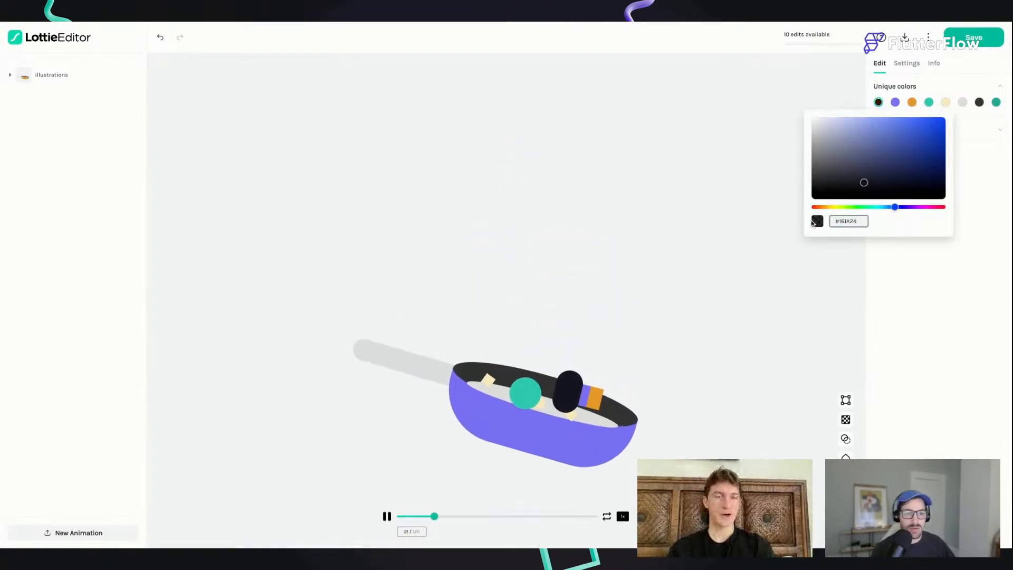
{"action": "left_click", "coordinate": [962, 102]}
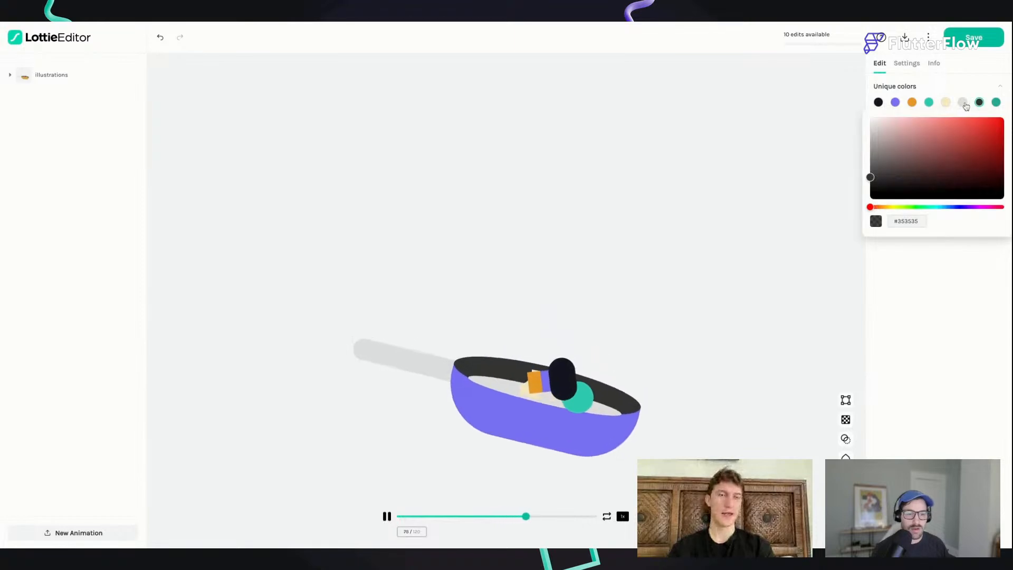
{"action": "left_click_drag", "start_coordinate": [920, 221], "coordinate": [870, 220]}
{"action": "type", "text": "#161A24"}
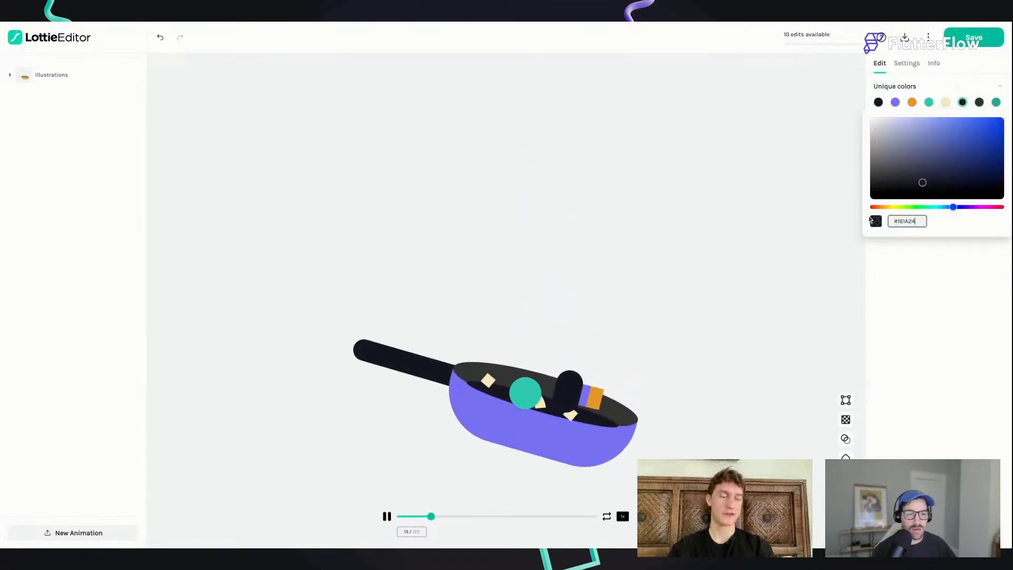
{"action": "left_click", "coordinate": [936, 387]}
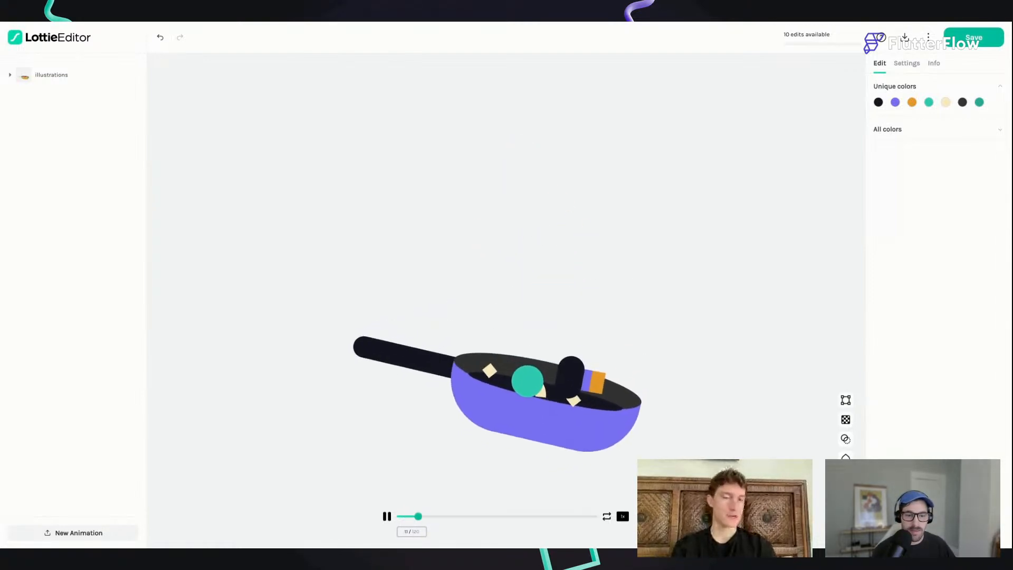
Step: Recolour the dark grey inner rim of the pan to #2B3243
{"action": "left_click", "coordinate": [962, 102]}
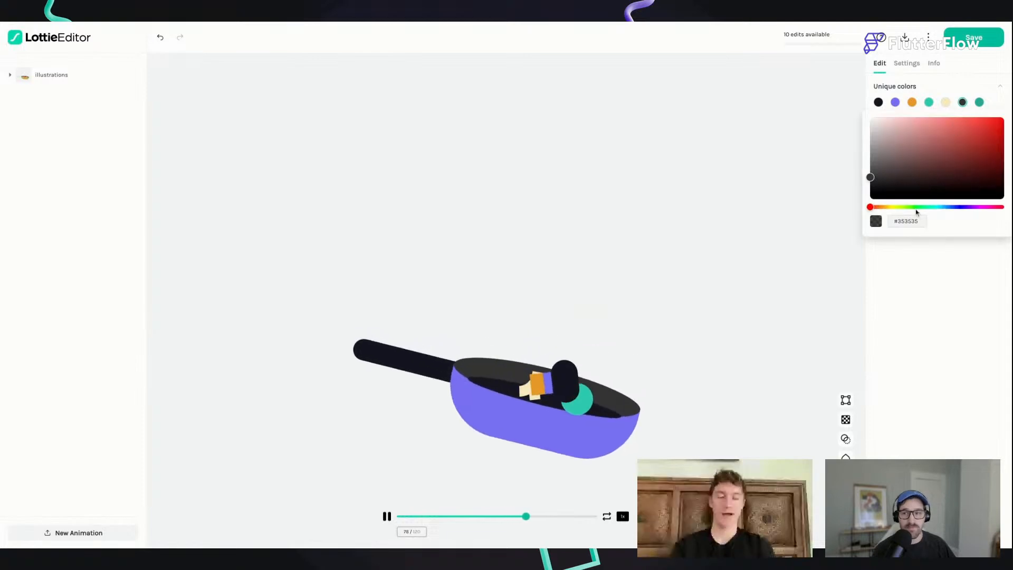
{"action": "left_click_drag", "start_coordinate": [921, 224], "coordinate": [889, 222]}
{"action": "type", "text": "#2B3243"}
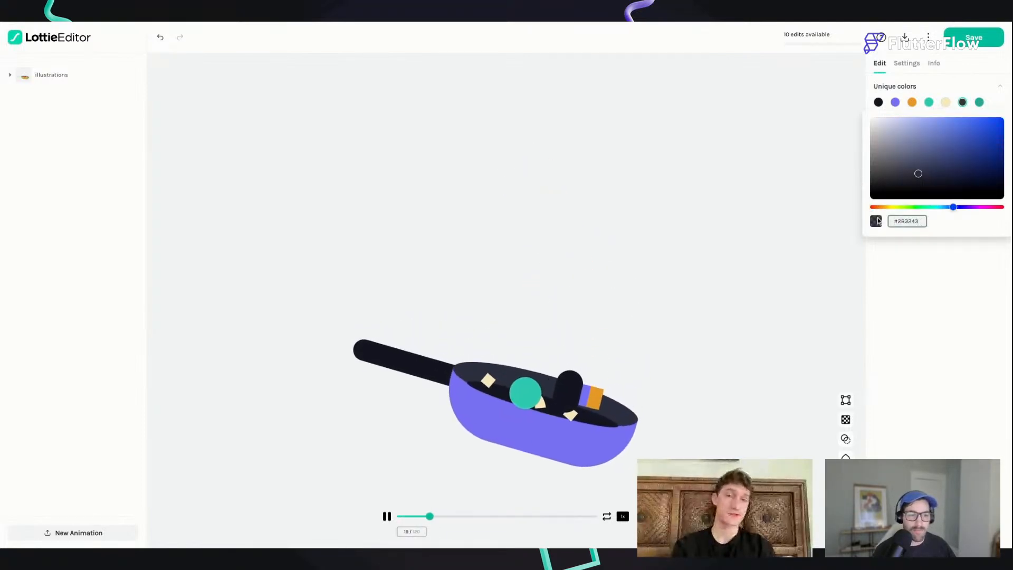
{"action": "left_click", "coordinate": [938, 236]}
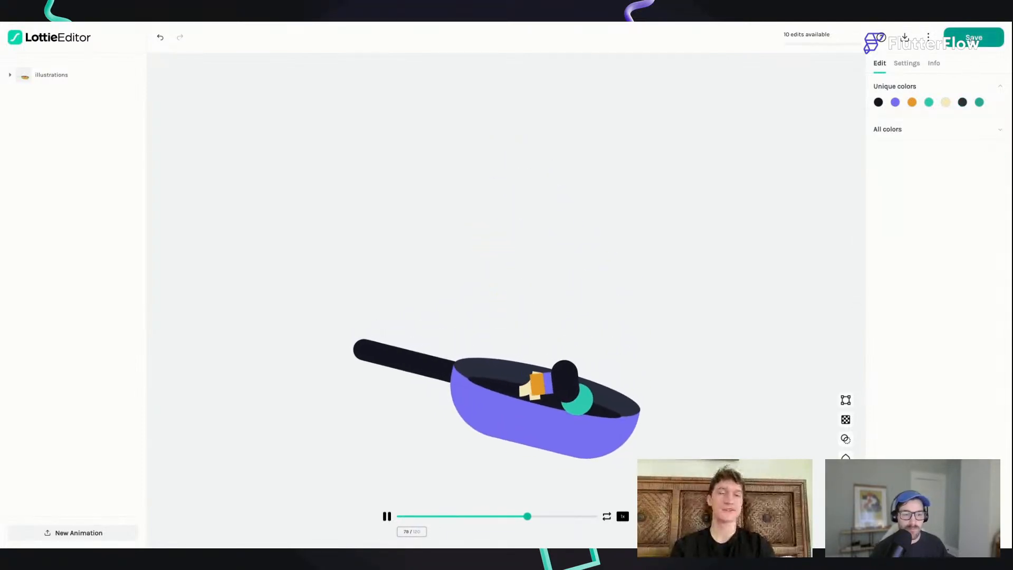
Step: Save the recoloured animation to First Project in the workspace under the name "coooing"
{"action": "left_click", "coordinate": [969, 38]}
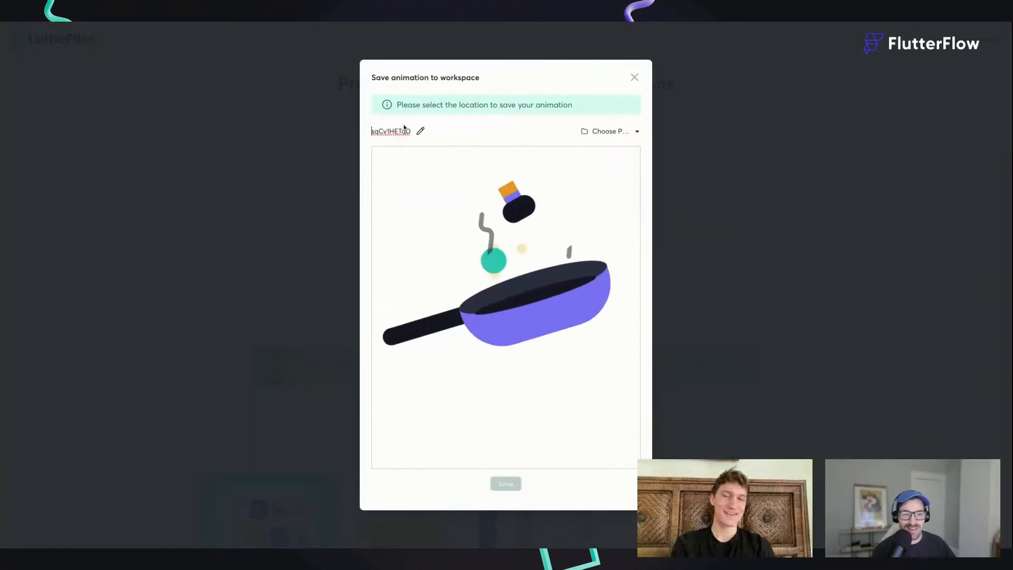
{"action": "left_click", "coordinate": [604, 131]}
{"action": "left_click", "coordinate": [486, 225]}
{"action": "left_click", "coordinate": [574, 400]}
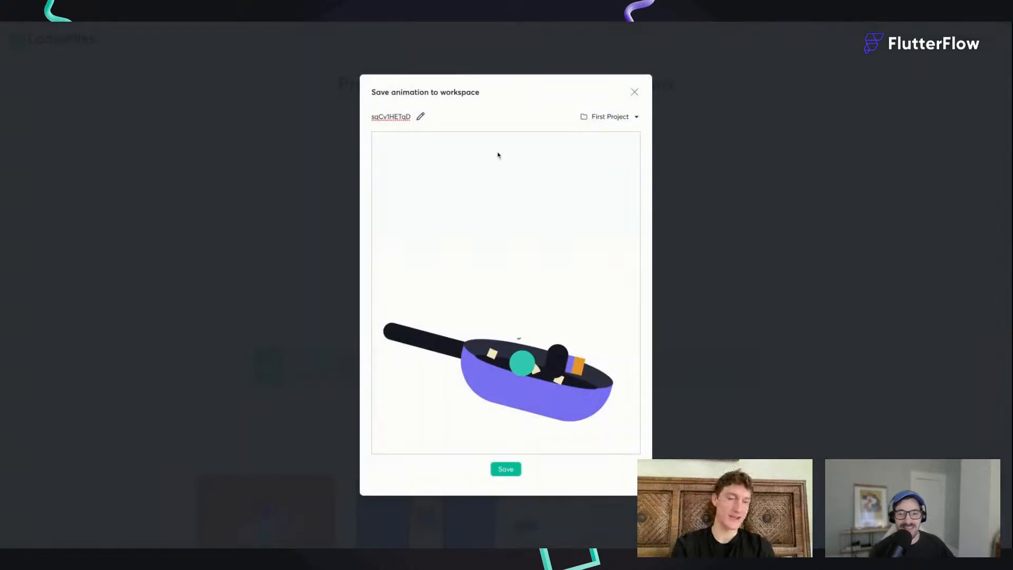
{"action": "double_click", "coordinate": [403, 117]}
{"action": "type", "text": "coooing"}
{"action": "left_click", "coordinate": [502, 470]}
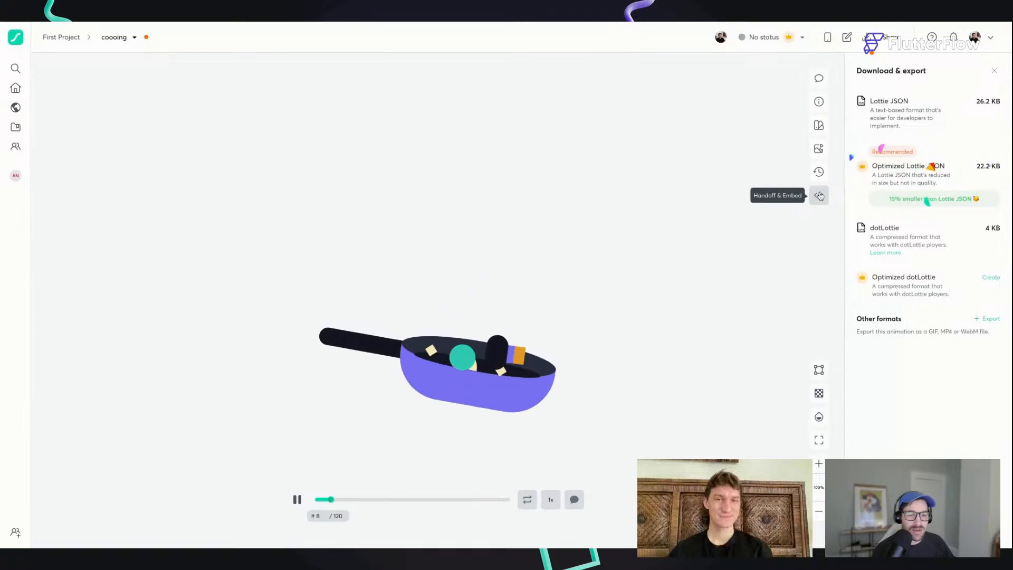
Step: Enable the asset link for the saved animation in its handoff options and copy the Lottie JSON link
{"action": "left_click", "coordinate": [818, 195]}
{"action": "left_click", "coordinate": [989, 93]}
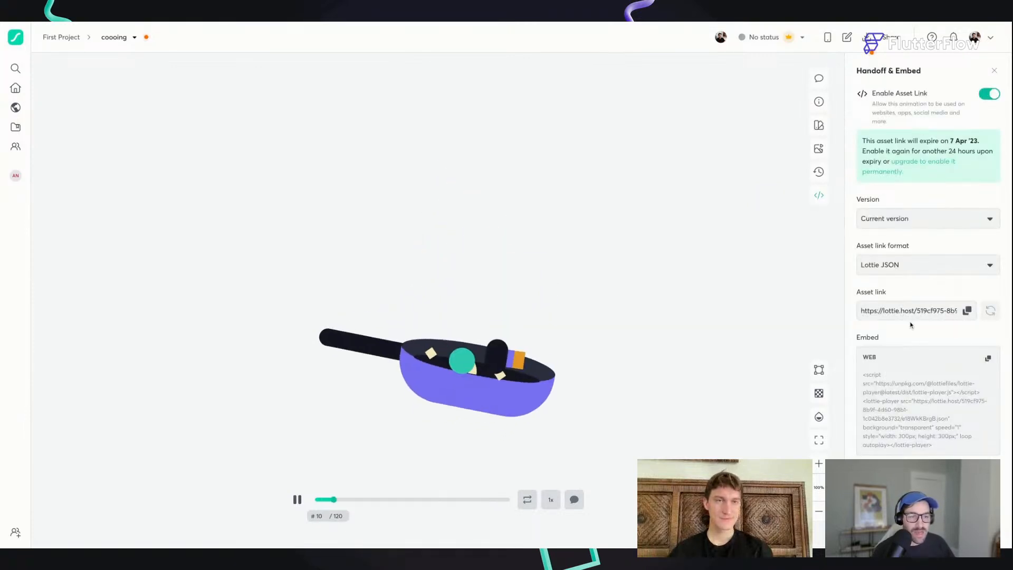
{"action": "left_click", "coordinate": [967, 311]}
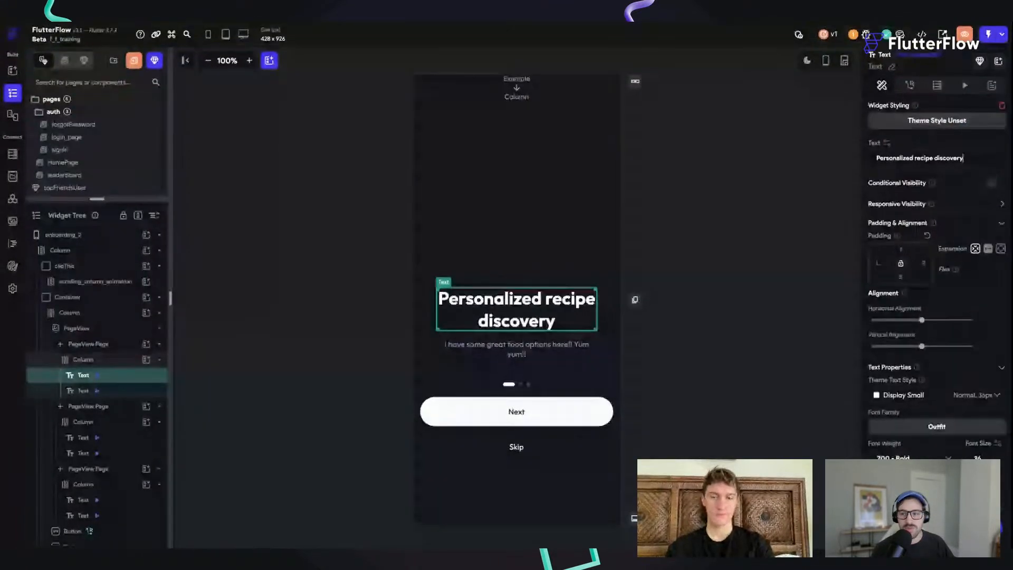
Step: Switch to FlutterFlow and add a LottieAnimation widget to the scrolling_column_animation column on the onboarding_2 page
{"action": "left_click", "coordinate": [347, 146]}
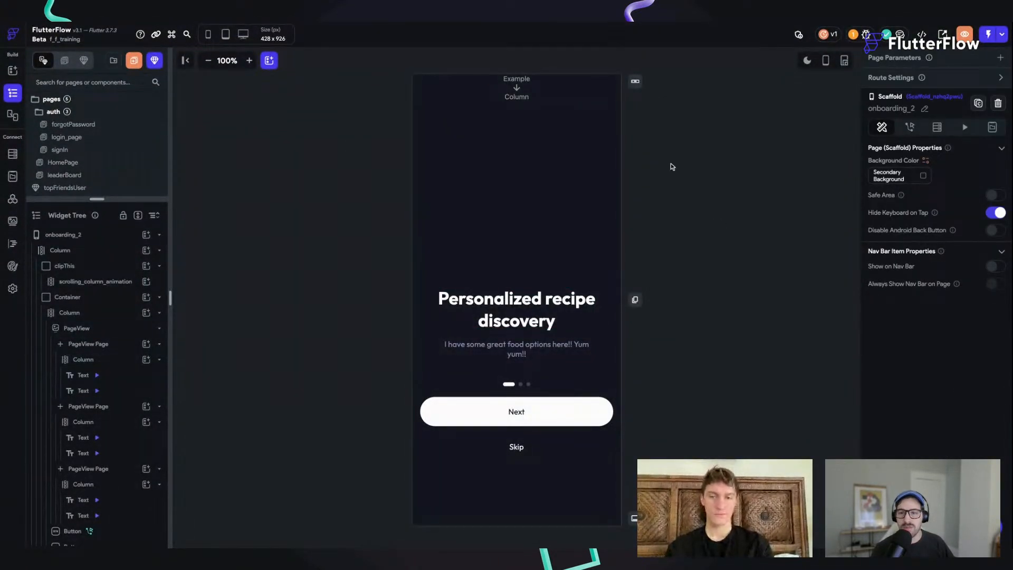
{"action": "key", "text": "super+f"}
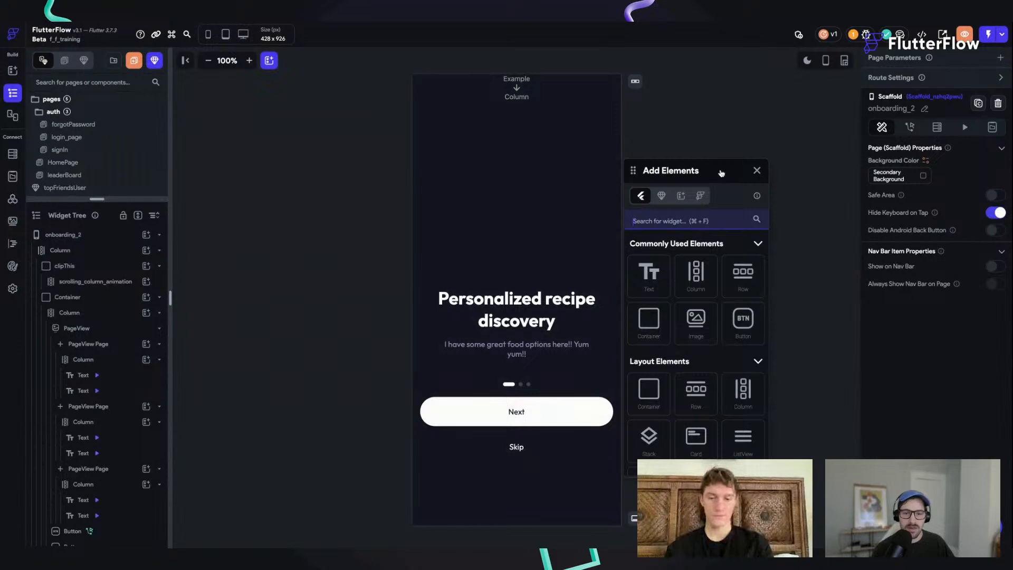
{"action": "left_click_drag", "start_coordinate": [721, 173], "coordinate": [737, 142]}
{"action": "left_click", "coordinate": [704, 188]}
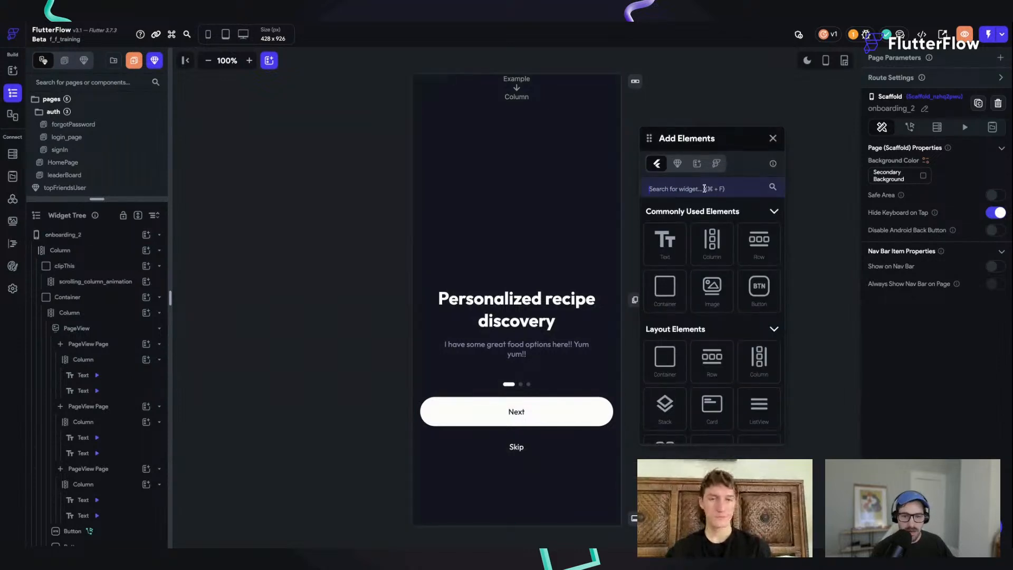
{"action": "type", "text": "lott"}
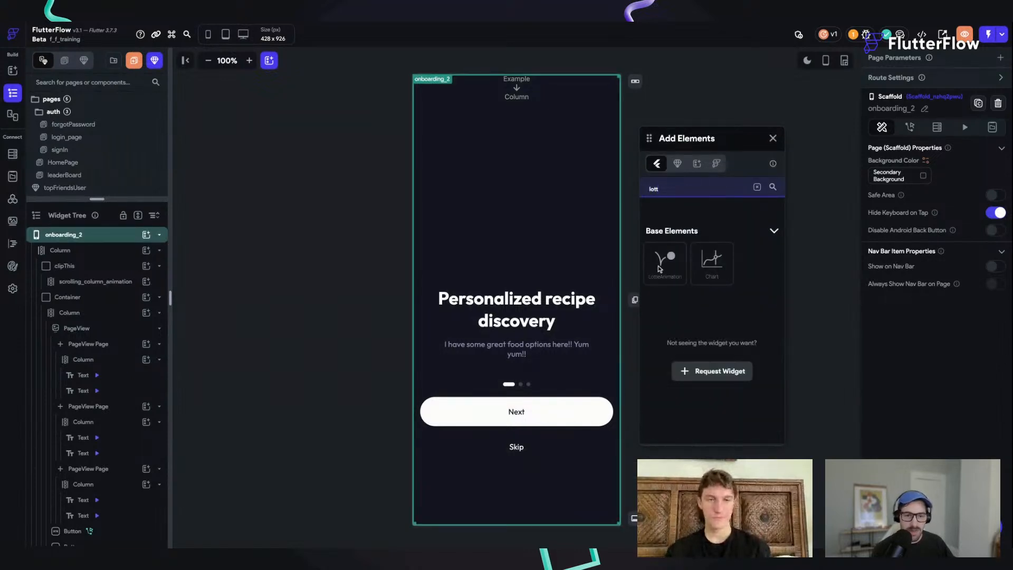
{"action": "left_click", "coordinate": [659, 263]}
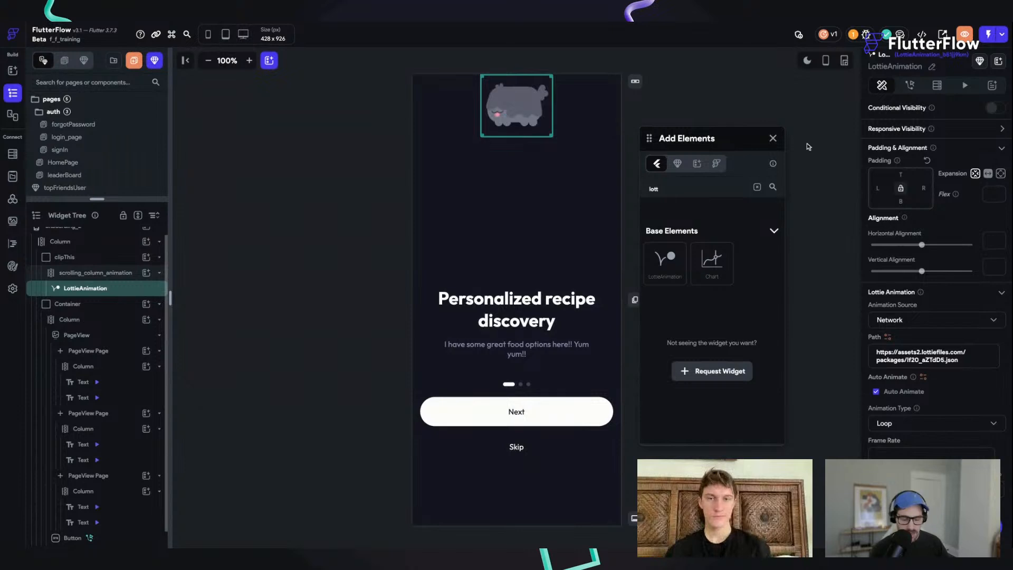
{"action": "left_click", "coordinate": [773, 137]}
Step: Enlarge the LottieAnimation so it fills the area above the "Personalized recipe discovery" heading
{"action": "left_click", "coordinate": [522, 104]}
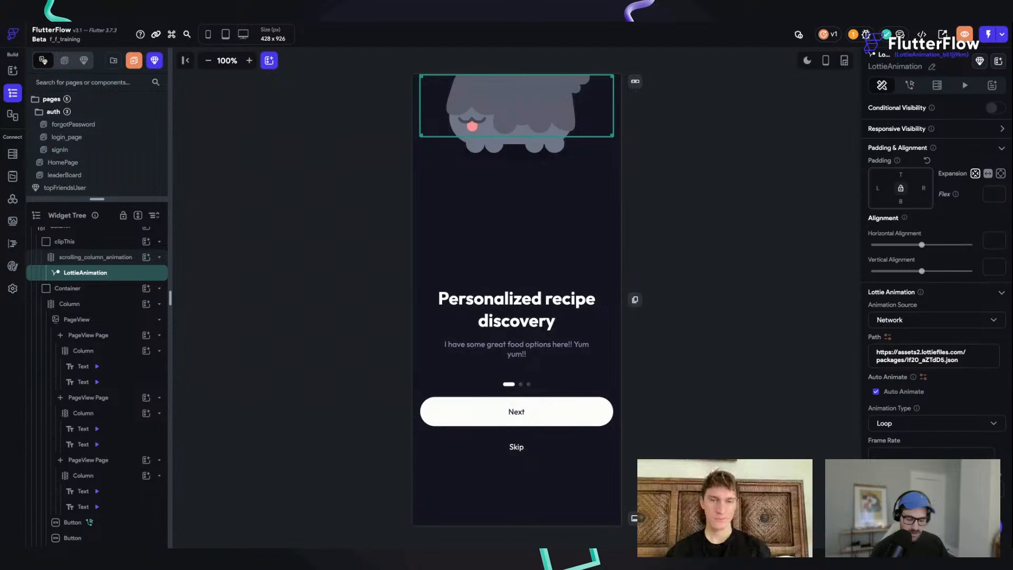
{"action": "key", "text": "BackSpace"}
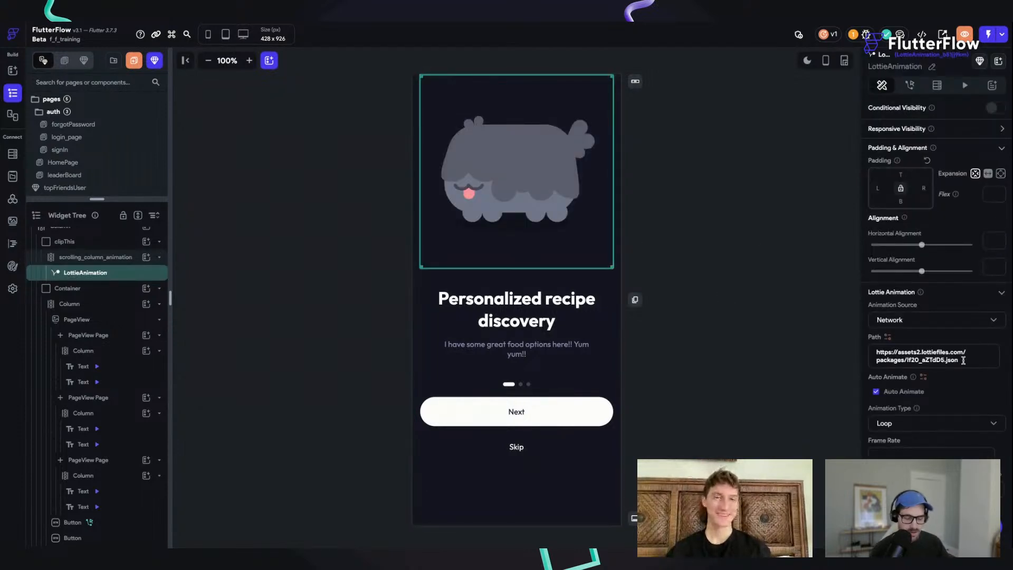
Step: Replace the LottieAnimation's network path with the copied Lottie JSON link and show the onboarding_2 canvas in light mode
{"action": "left_click_drag", "start_coordinate": [963, 361], "coordinate": [838, 342]}
{"action": "key", "text": "ctrl+v"}
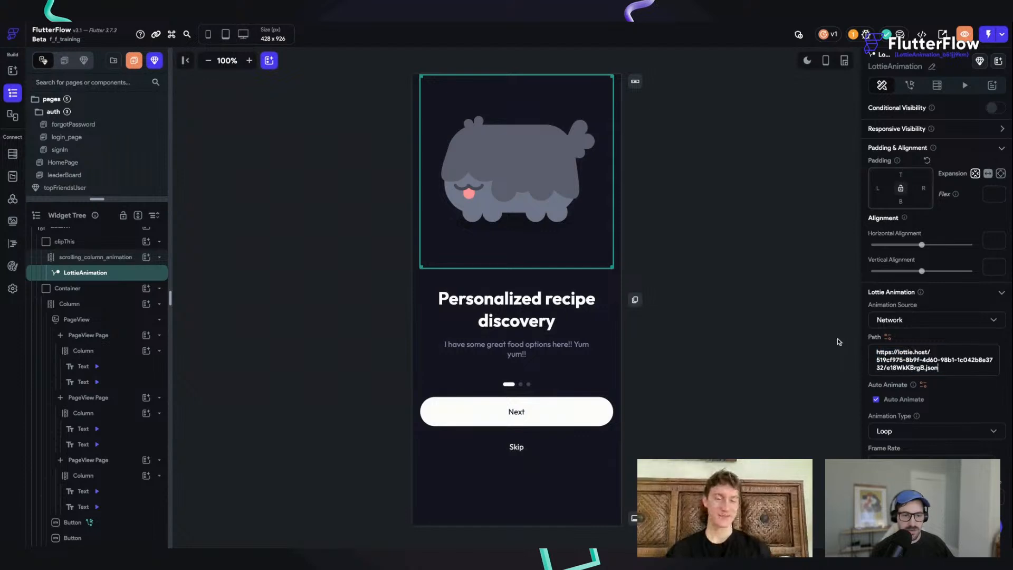
{"action": "left_click", "coordinate": [701, 161]}
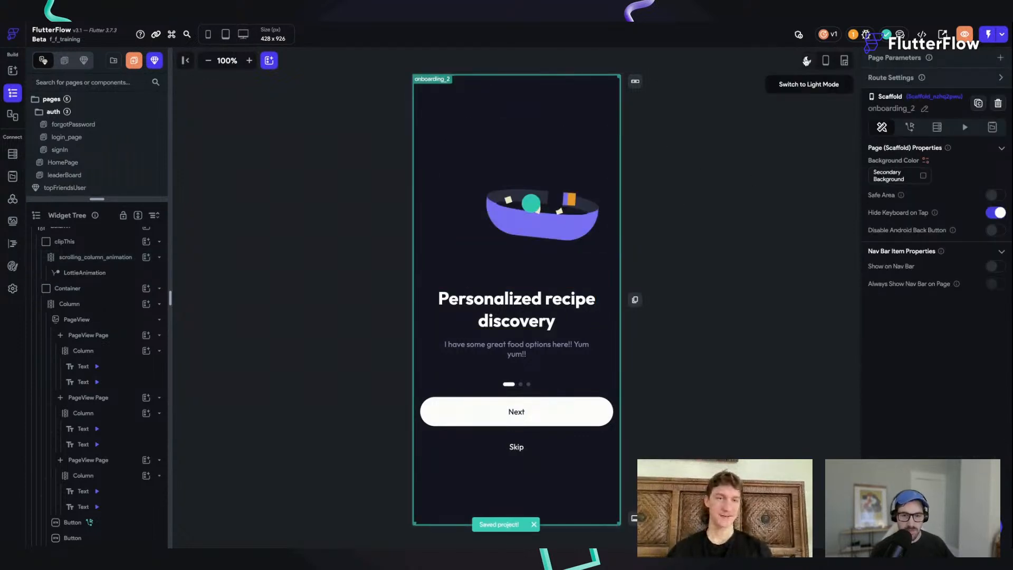
{"action": "left_click", "coordinate": [808, 65]}
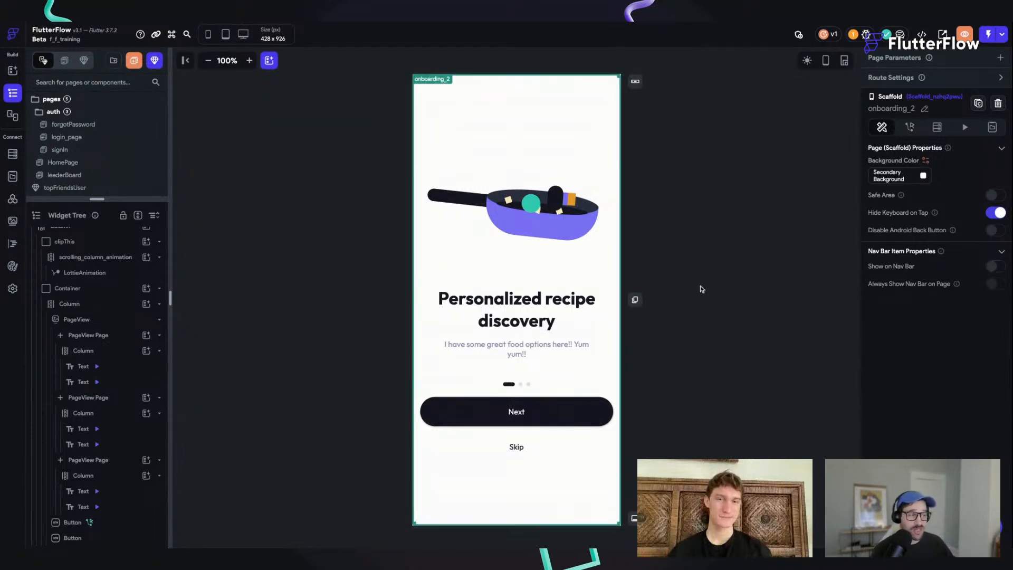
Step: Add an On Page Load action to onboarding_2 that sets the dark mode setting to Light Mode, and save the project
{"action": "left_click", "coordinate": [909, 127]}
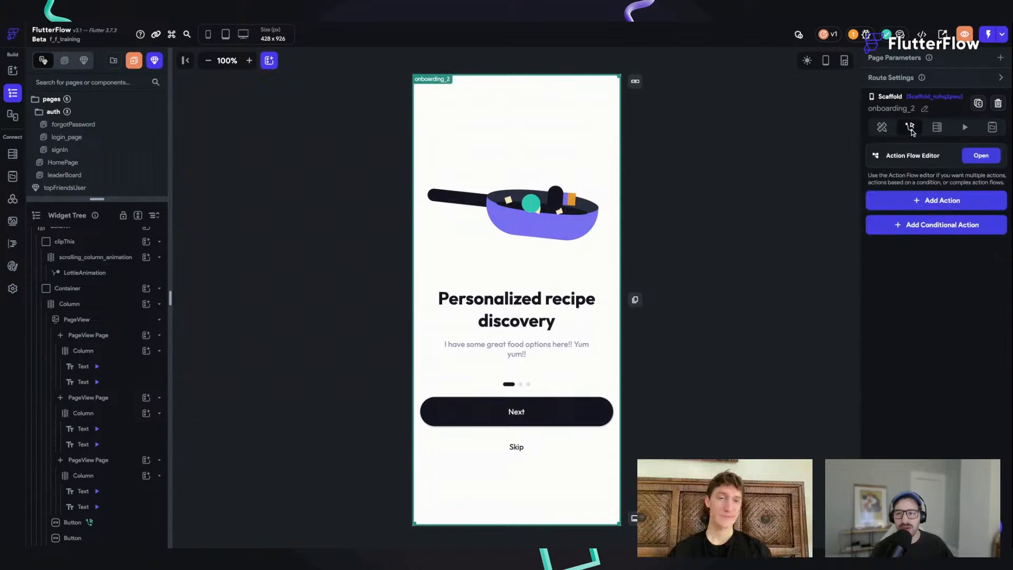
{"action": "left_click", "coordinate": [944, 199]}
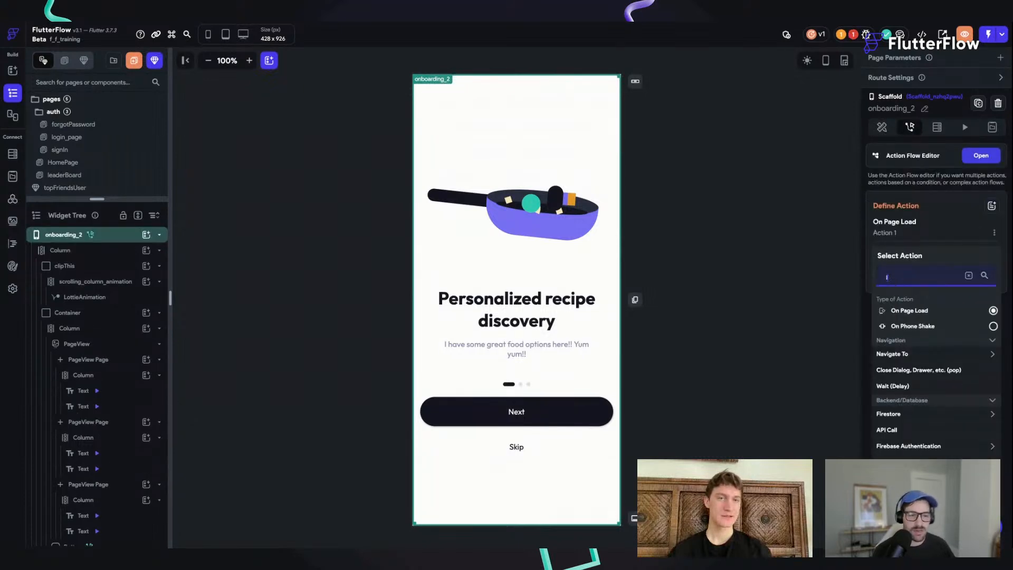
{"action": "type", "text": "dark"}
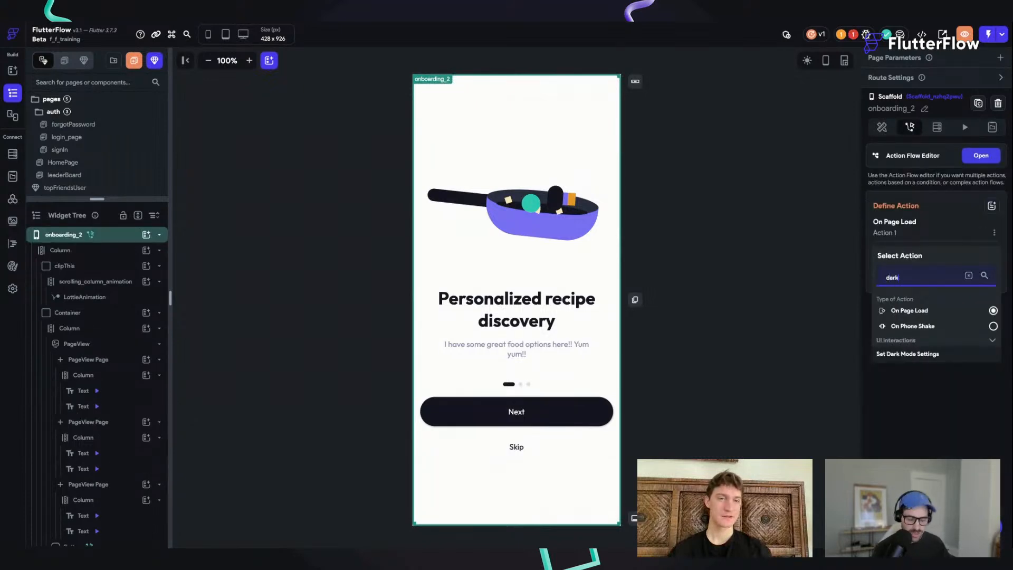
{"action": "left_click", "coordinate": [920, 356]}
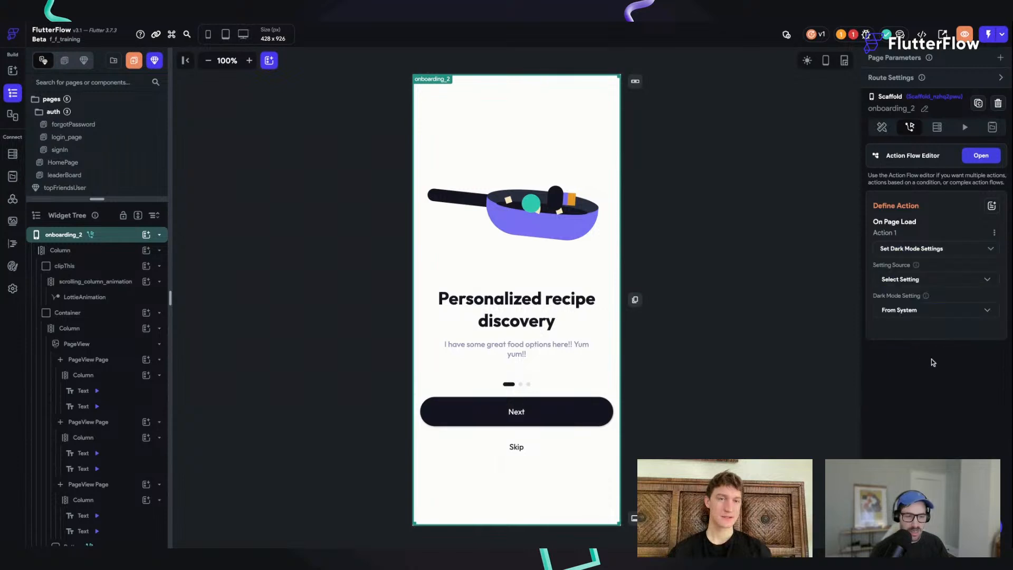
{"action": "left_click", "coordinate": [913, 311]}
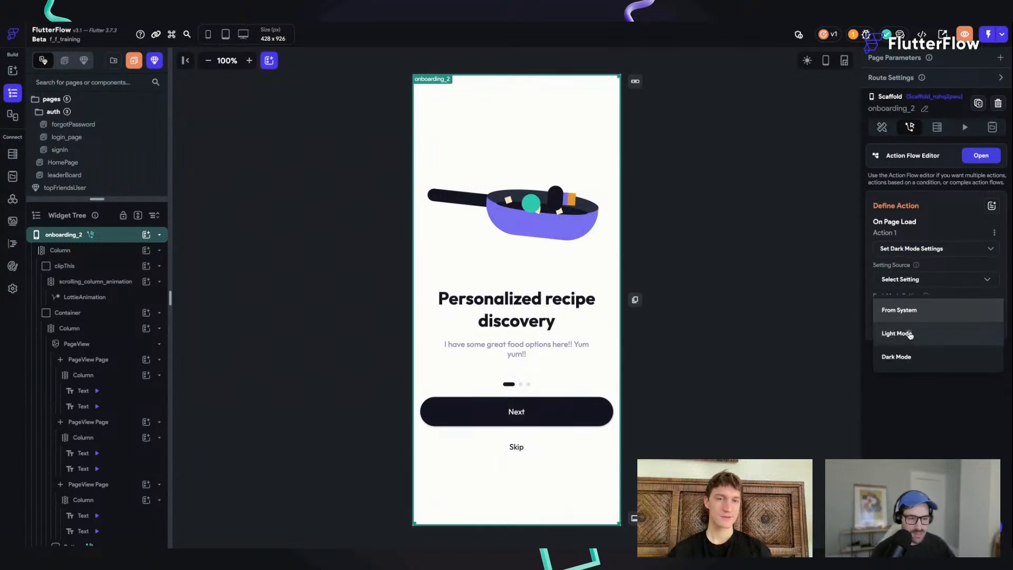
{"action": "left_click", "coordinate": [931, 332]}
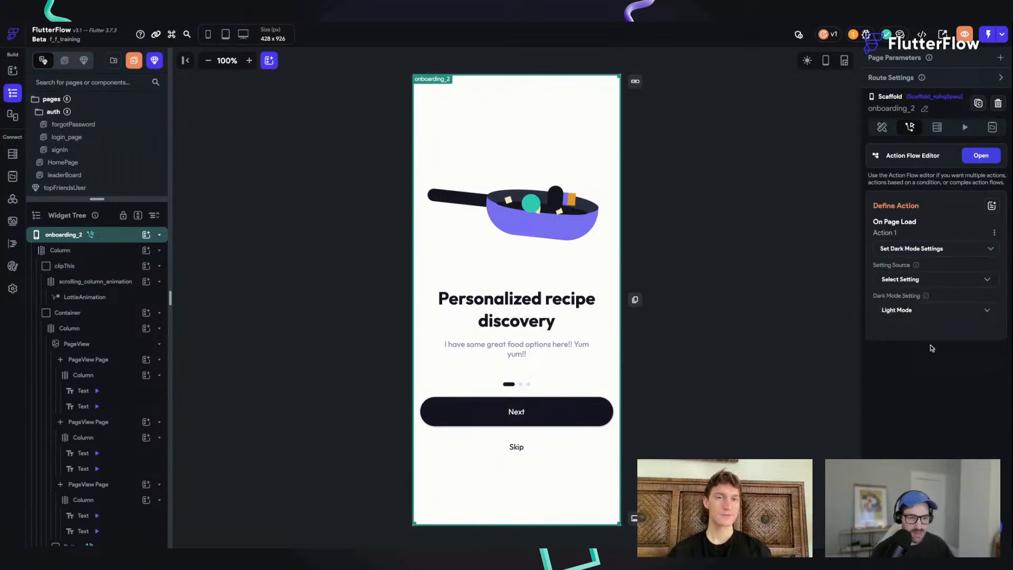
{"action": "left_click", "coordinate": [882, 128]}
{"action": "key", "text": "ctrl+s"}
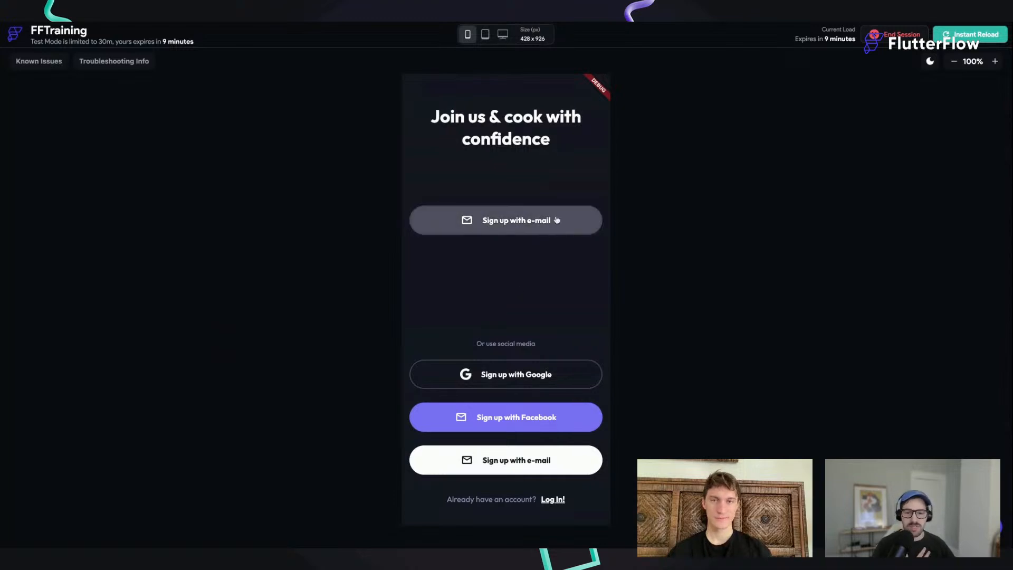
Step: Switch to the FFTraining test session, play the e-mail sign-up animation and continue with Google sign-up
{"action": "left_click", "coordinate": [514, 221]}
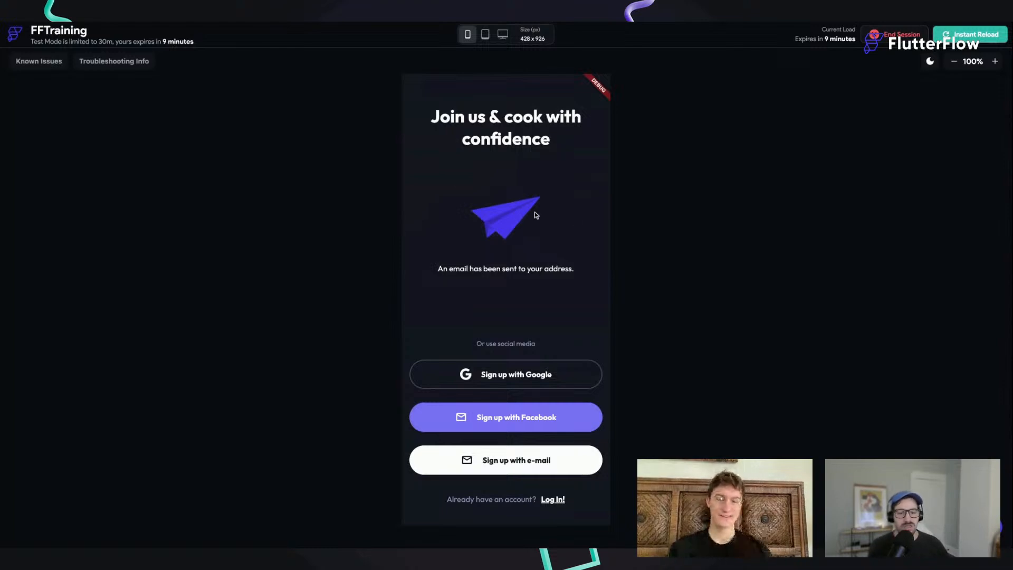
{"action": "left_click", "coordinate": [513, 375]}
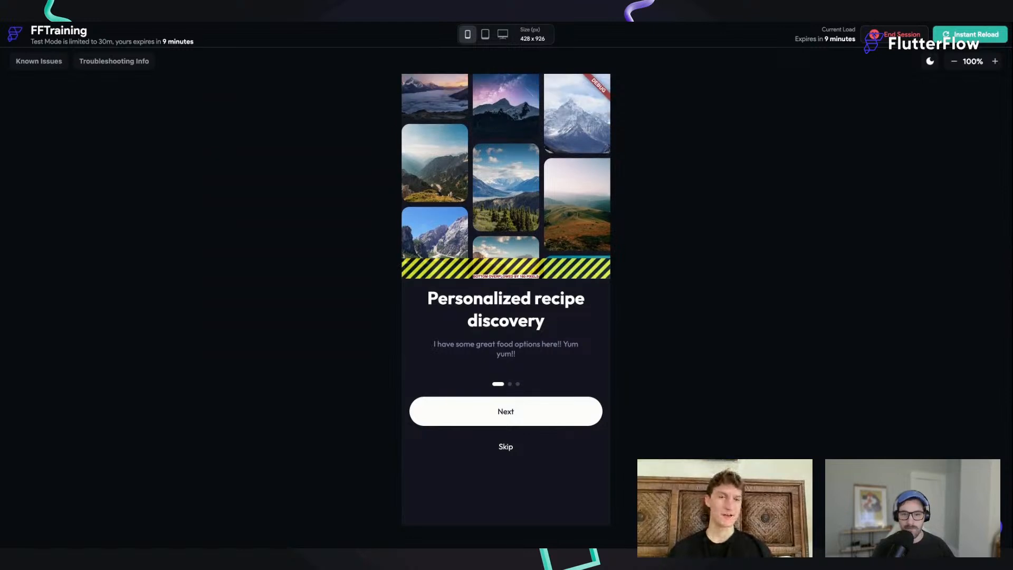
Step: Instant-reload the test session, go through Google sign-up to the onboarding page and toggle the preview's theme mode
{"action": "left_click", "coordinate": [966, 35]}
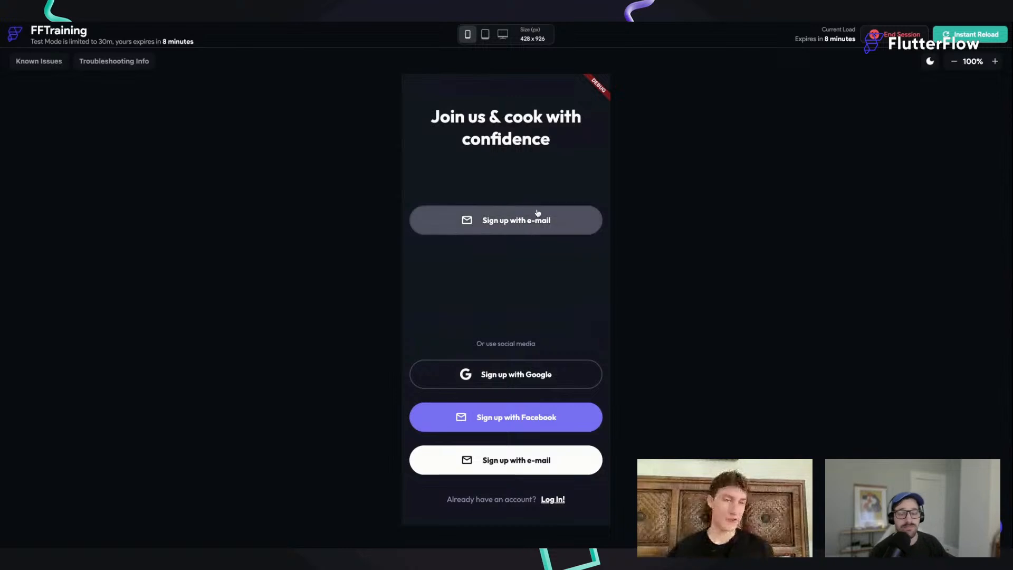
{"action": "left_click", "coordinate": [511, 379]}
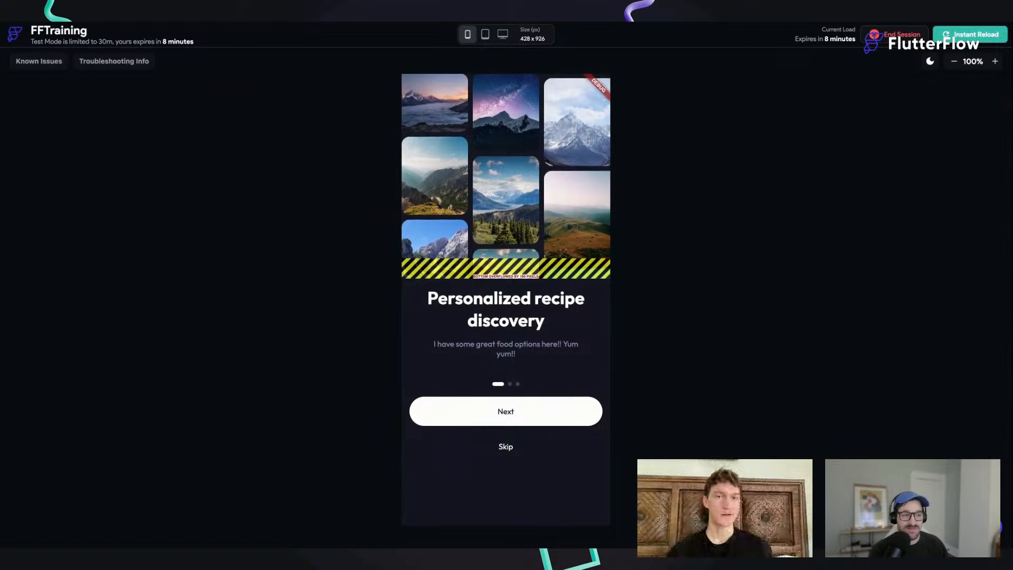
{"action": "left_click", "coordinate": [929, 61]}
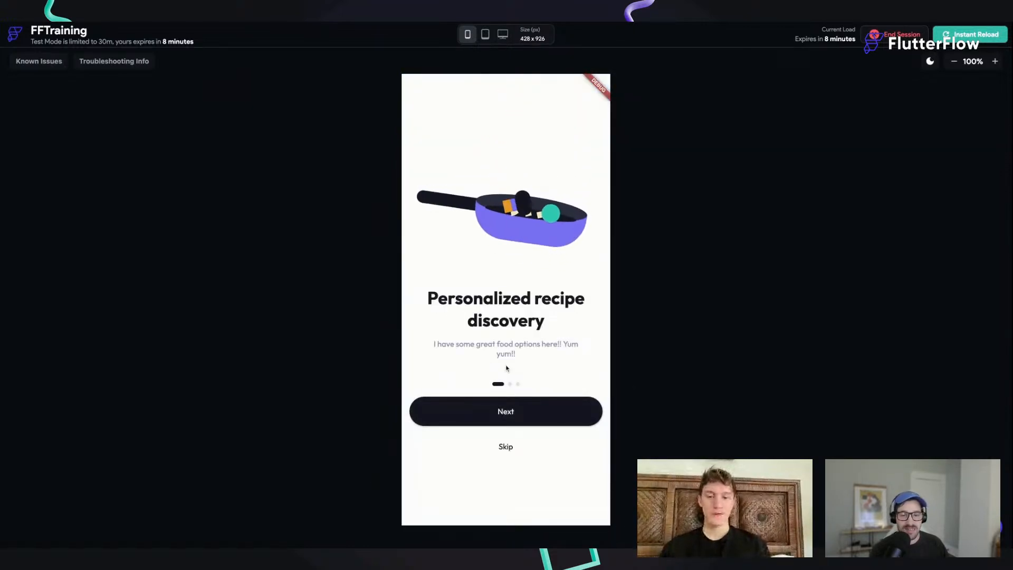
Step: Test the onboarding page by swiping back and forth through its text pages and trying the Next button
{"action": "left_click_drag", "start_coordinate": [541, 326], "coordinate": [432, 332]}
{"action": "left_click_drag", "start_coordinate": [515, 335], "coordinate": [599, 337]}
{"action": "left_click_drag", "start_coordinate": [541, 326], "coordinate": [572, 327]}
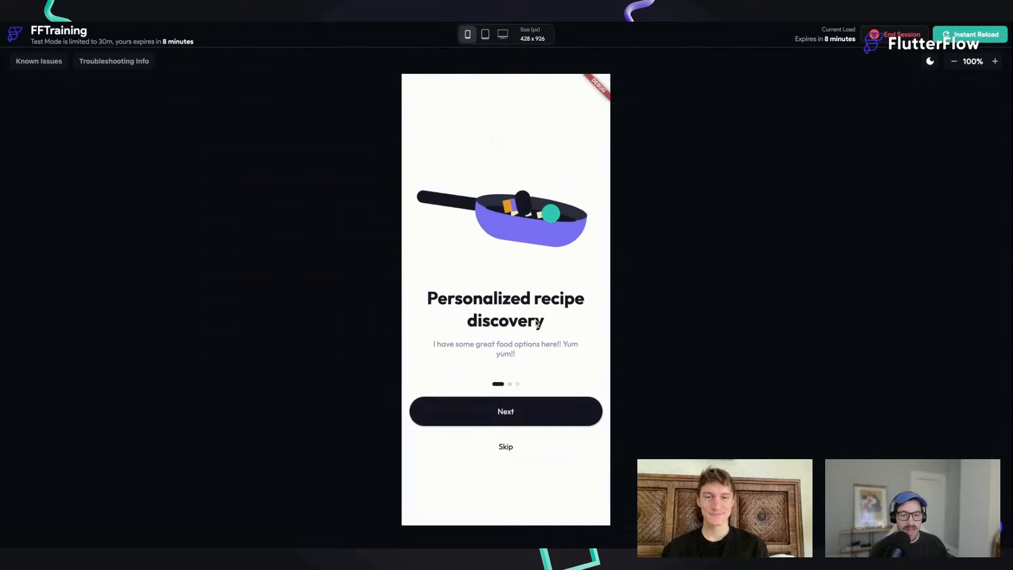
{"action": "left_click", "coordinate": [513, 412]}
{"action": "left_click", "coordinate": [510, 413]}
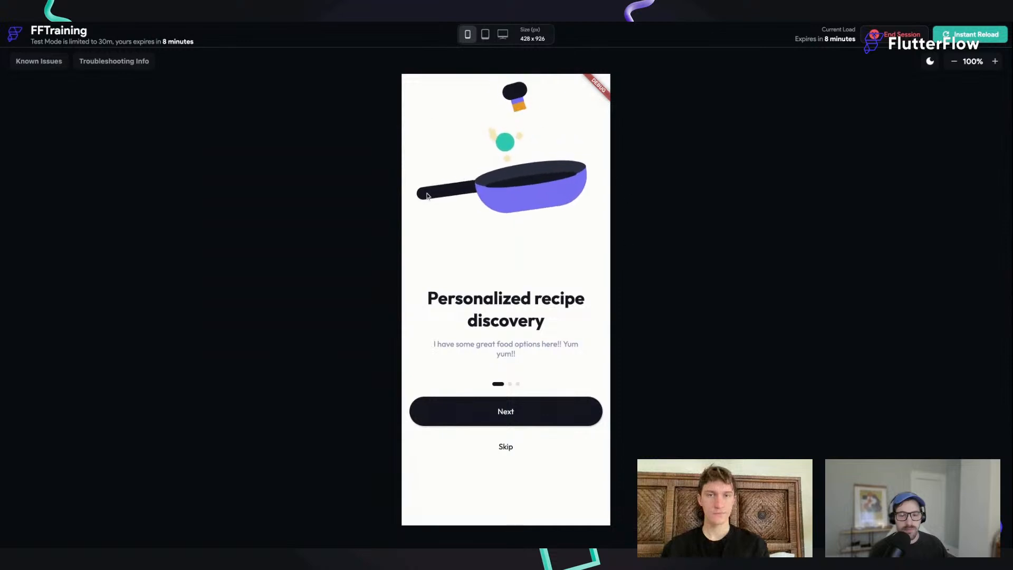
{"action": "left_click_drag", "start_coordinate": [574, 312], "coordinate": [443, 314]}
{"action": "left_click_drag", "start_coordinate": [499, 328], "coordinate": [623, 333]}
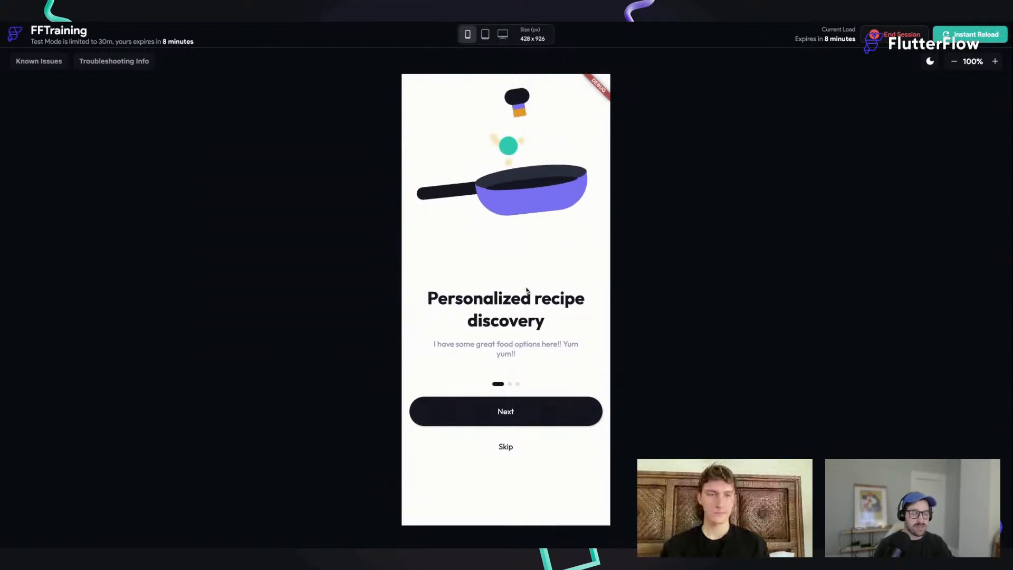
{"action": "left_click_drag", "start_coordinate": [560, 301], "coordinate": [413, 296]}
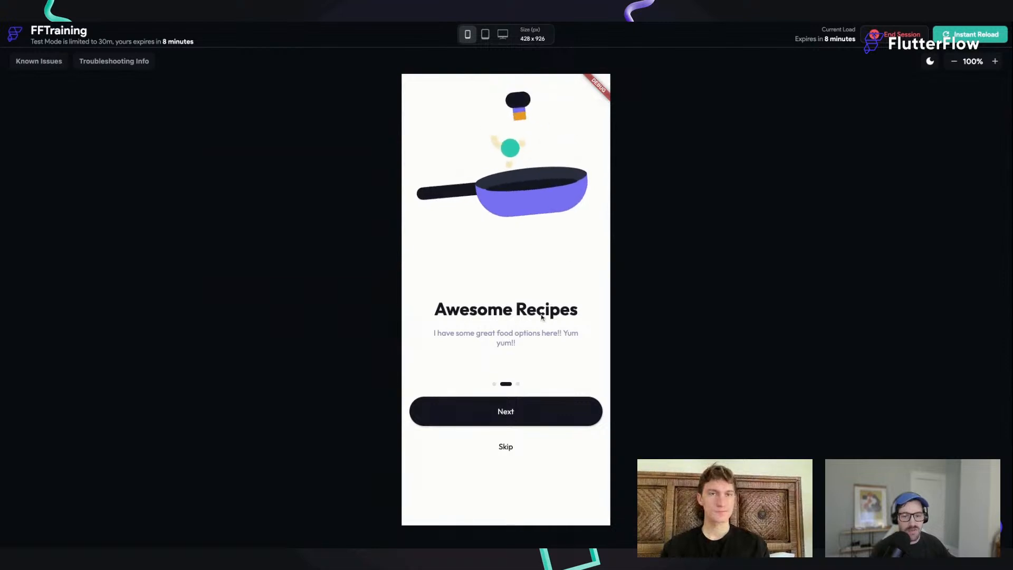
{"action": "left_click_drag", "start_coordinate": [559, 298], "coordinate": [450, 295]}
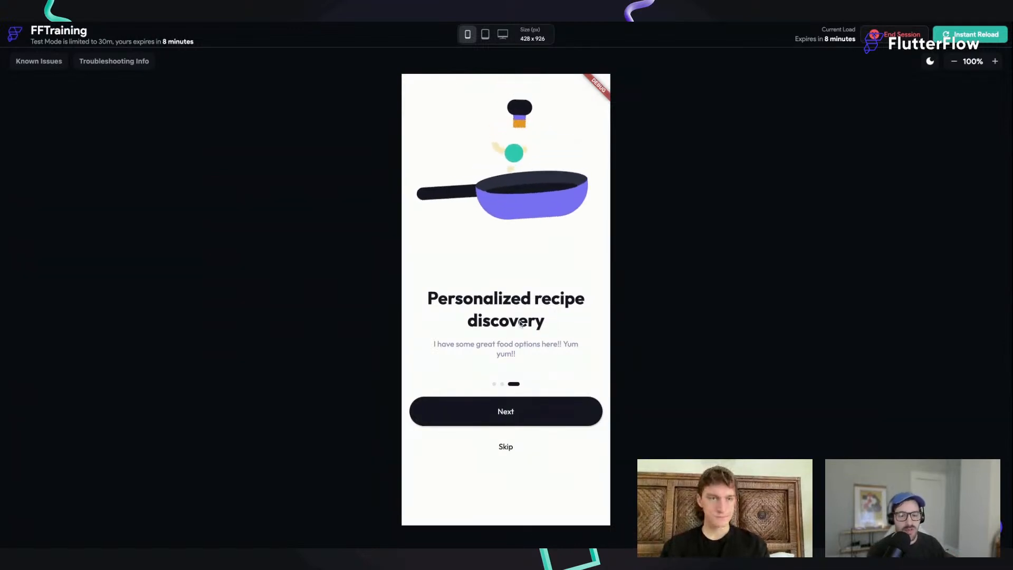
{"action": "left_click_drag", "start_coordinate": [533, 327], "coordinate": [599, 330]}
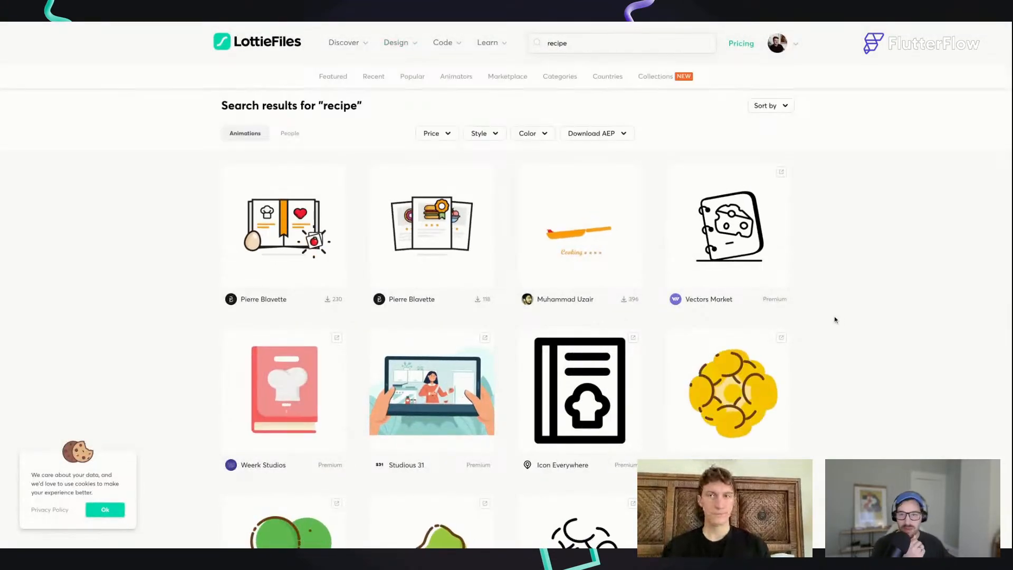
Step: Switch to LottieFiles, browse the "recipe" animation search results and look at the site's Code resources
{"action": "scroll", "coordinate": [163, 200], "scroll_direction": "down", "scroll_amount": 1}
{"action": "scroll", "coordinate": [164, 202], "scroll_direction": "down", "scroll_amount": 1}
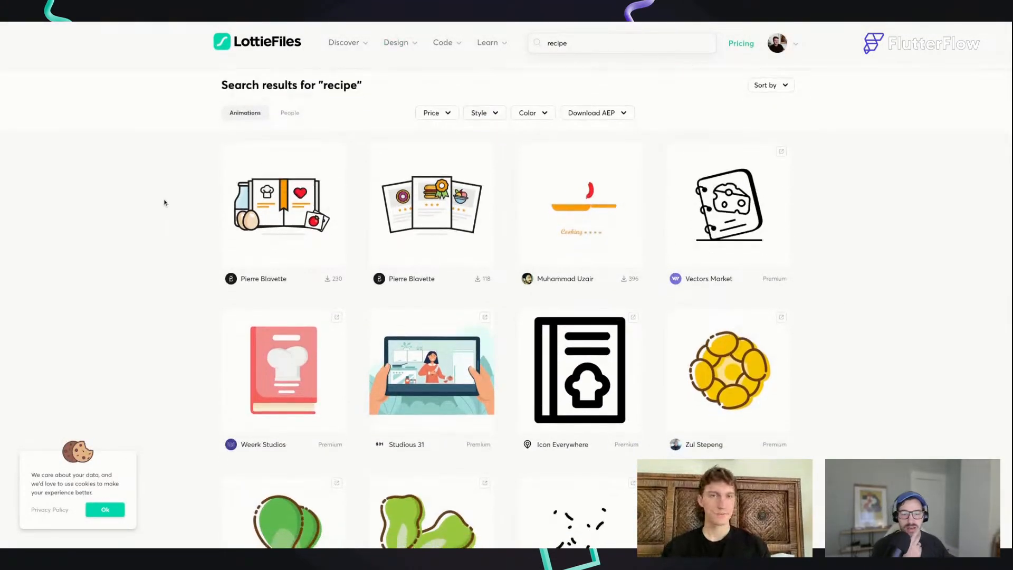
{"action": "scroll", "coordinate": [164, 202], "scroll_direction": "down", "scroll_amount": 2}
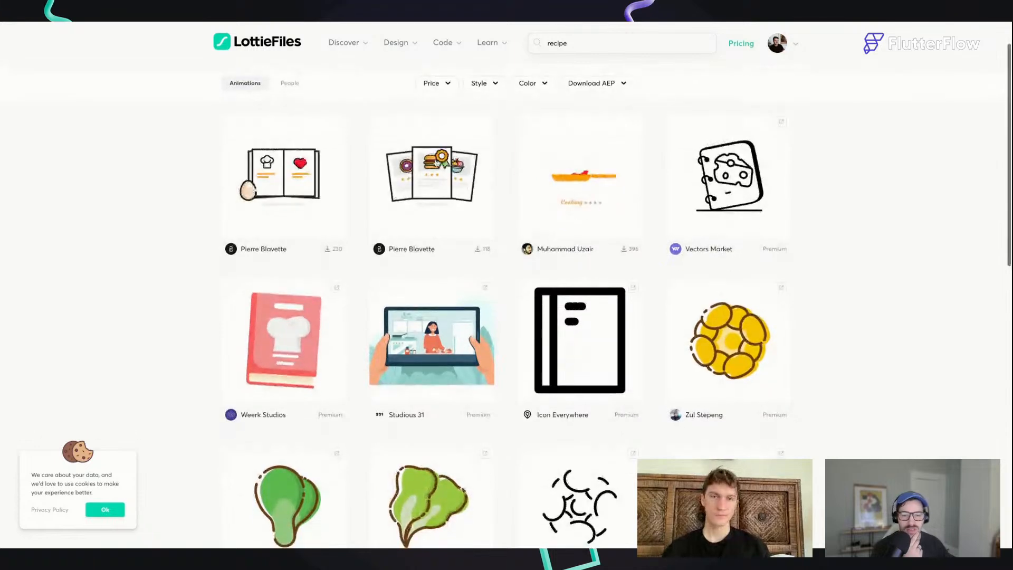
{"action": "scroll", "coordinate": [441, 162], "scroll_direction": "down", "scroll_amount": 7}
{"action": "scroll", "coordinate": [441, 161], "scroll_direction": "up", "scroll_amount": 8}
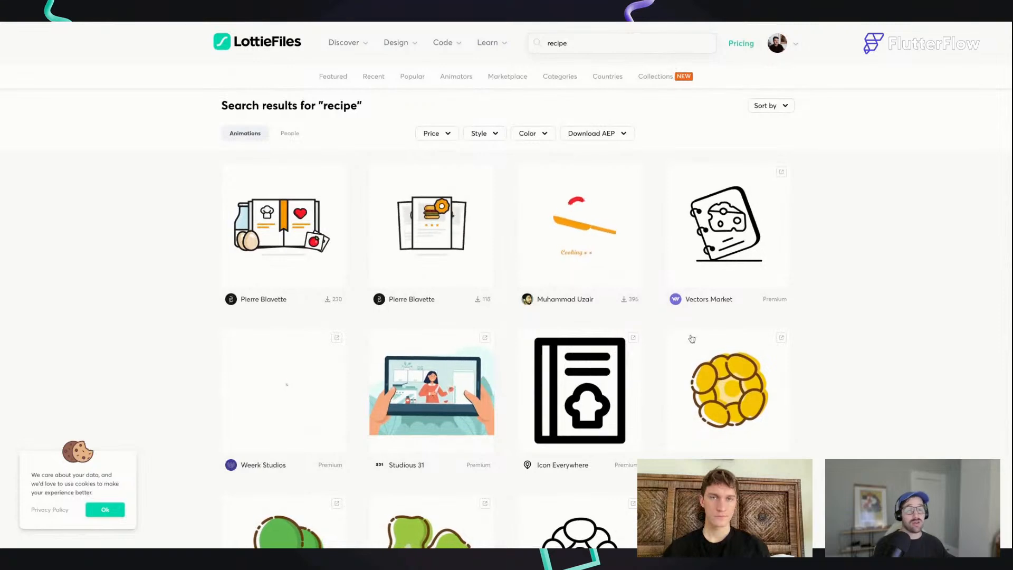
{"action": "scroll", "coordinate": [648, 323], "scroll_direction": "down", "scroll_amount": 12}
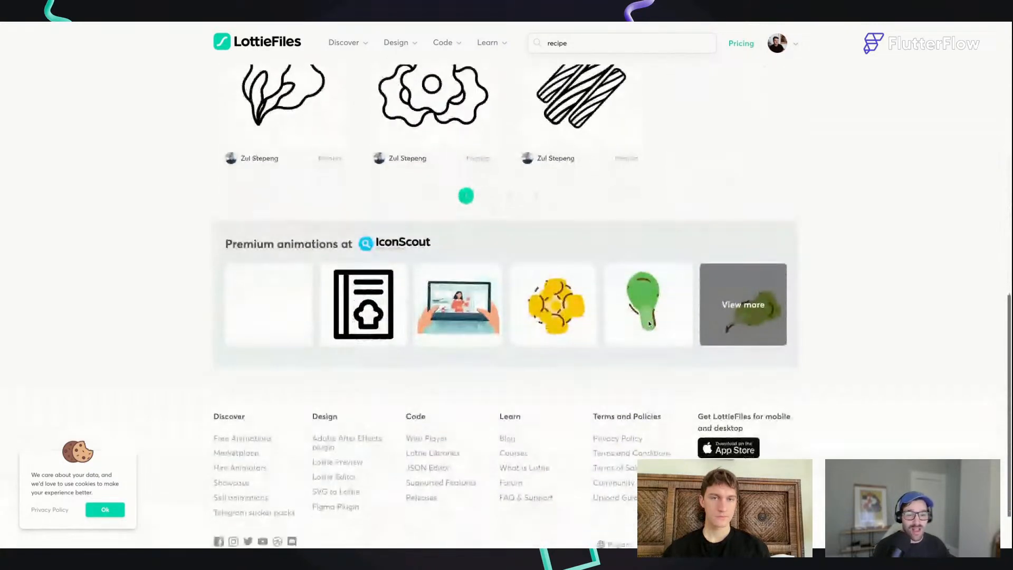
{"action": "scroll", "coordinate": [647, 320], "scroll_direction": "up", "scroll_amount": 12}
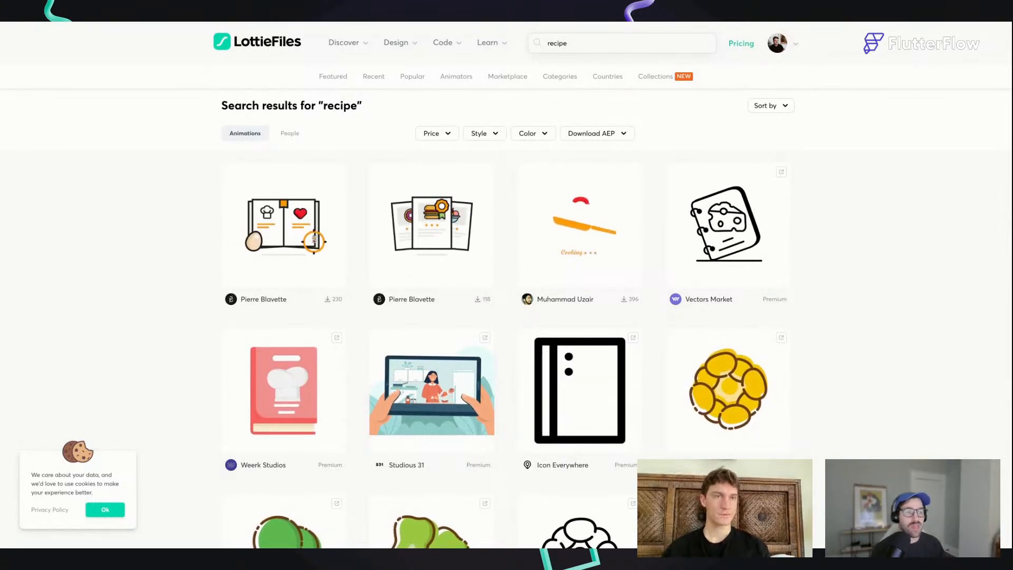
{"action": "mouse_move", "coordinate": [447, 43]}
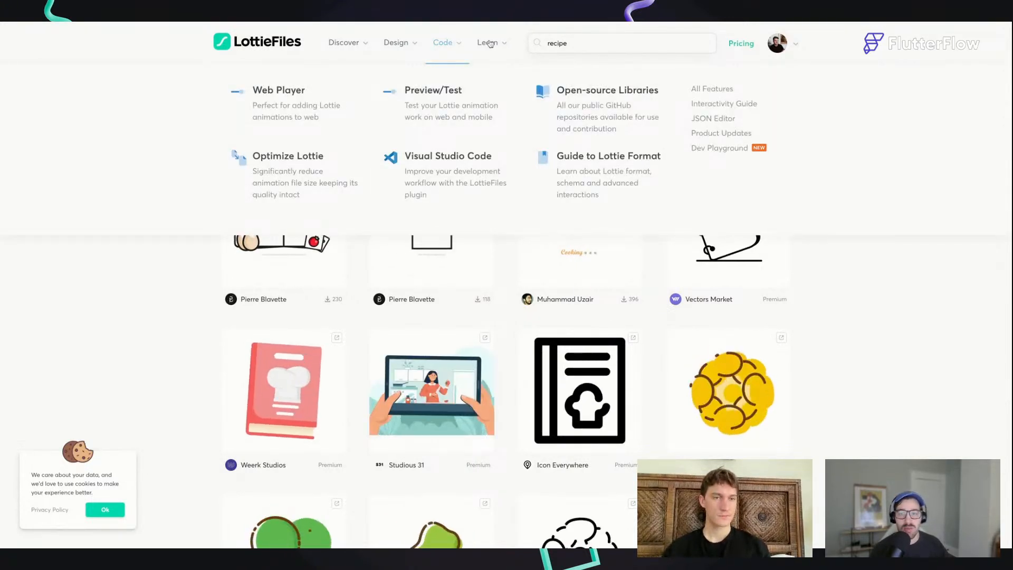
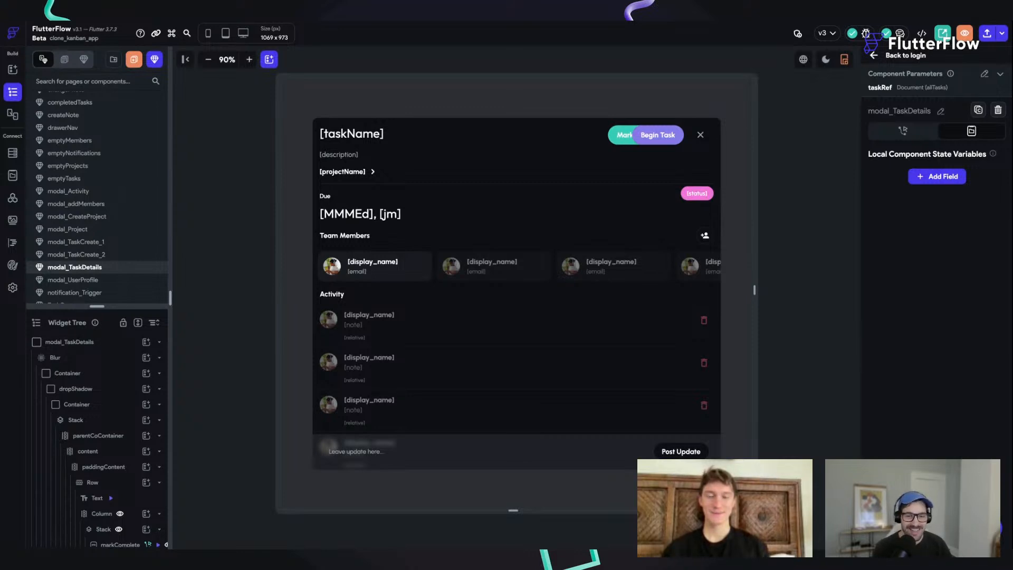
Step: Review the backend query settings of the Activity ListView in the modal_TaskDetails component
{"action": "scroll", "coordinate": [516, 265], "scroll_direction": "right", "scroll_amount": 2}
{"action": "scroll", "coordinate": [516, 265], "scroll_direction": "left", "scroll_amount": 2}
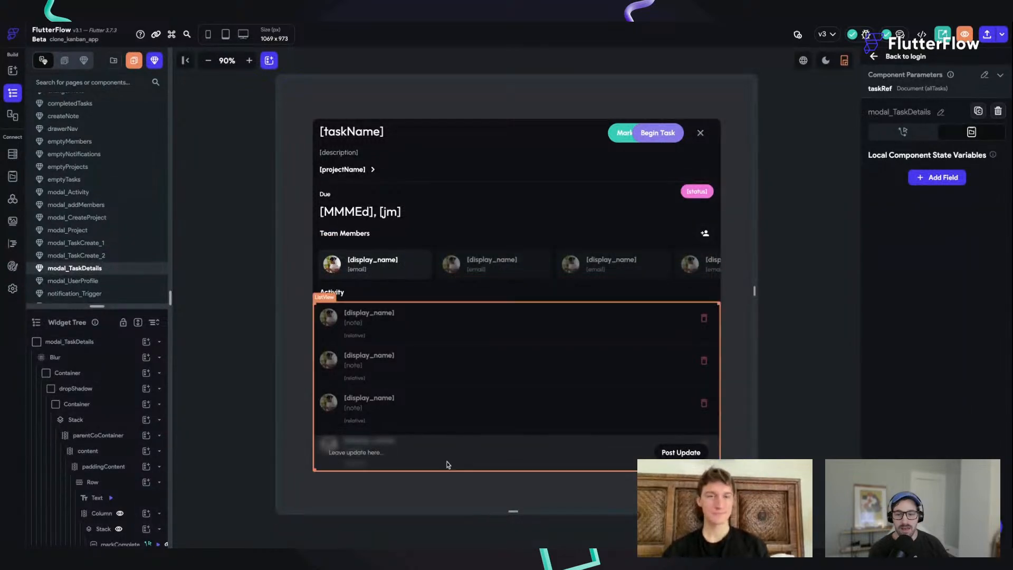
{"action": "left_click", "coordinate": [330, 320]}
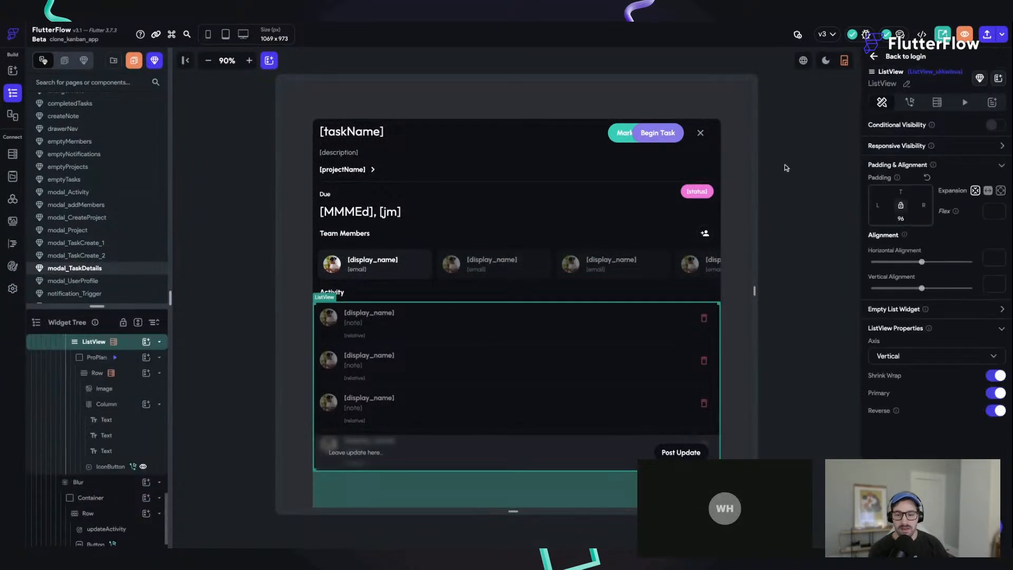
{"action": "left_click", "coordinate": [937, 102]}
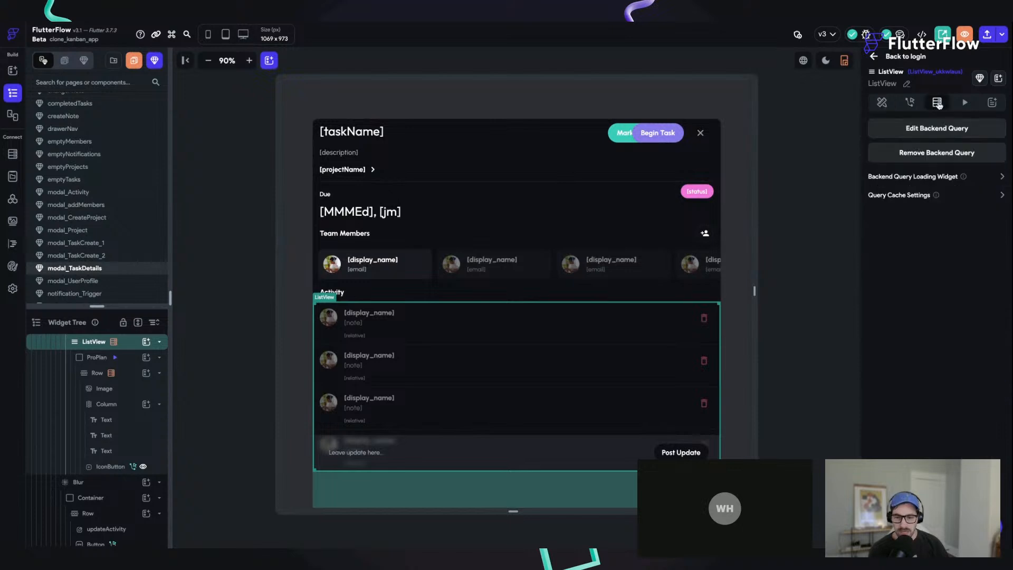
{"action": "left_click", "coordinate": [919, 131]}
{"action": "scroll", "coordinate": [797, 267], "scroll_direction": "down", "scroll_amount": 5}
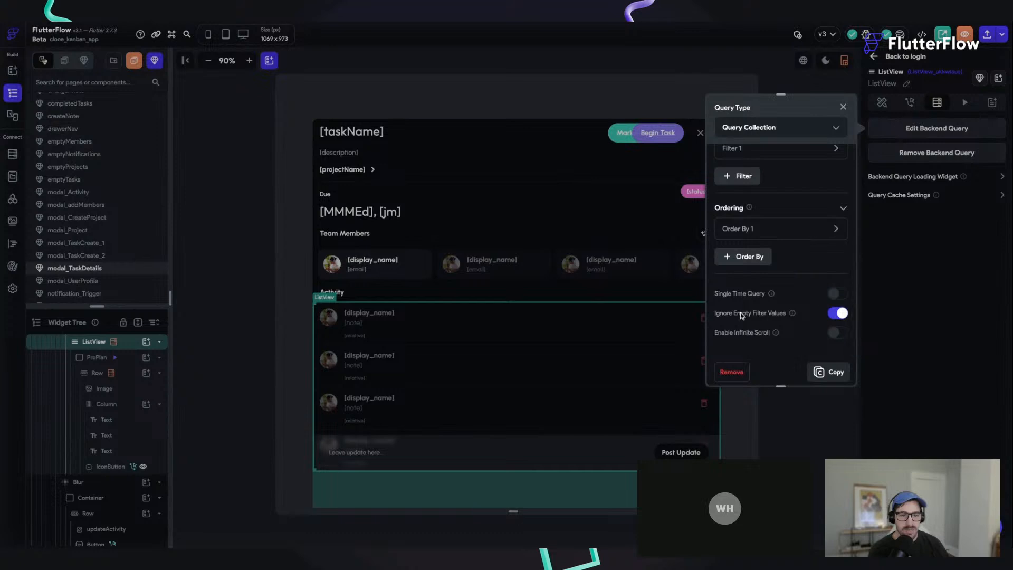
{"action": "scroll", "coordinate": [814, 232], "scroll_direction": "up", "scroll_amount": 1}
{"action": "scroll", "coordinate": [814, 236], "scroll_direction": "up", "scroll_amount": 4}
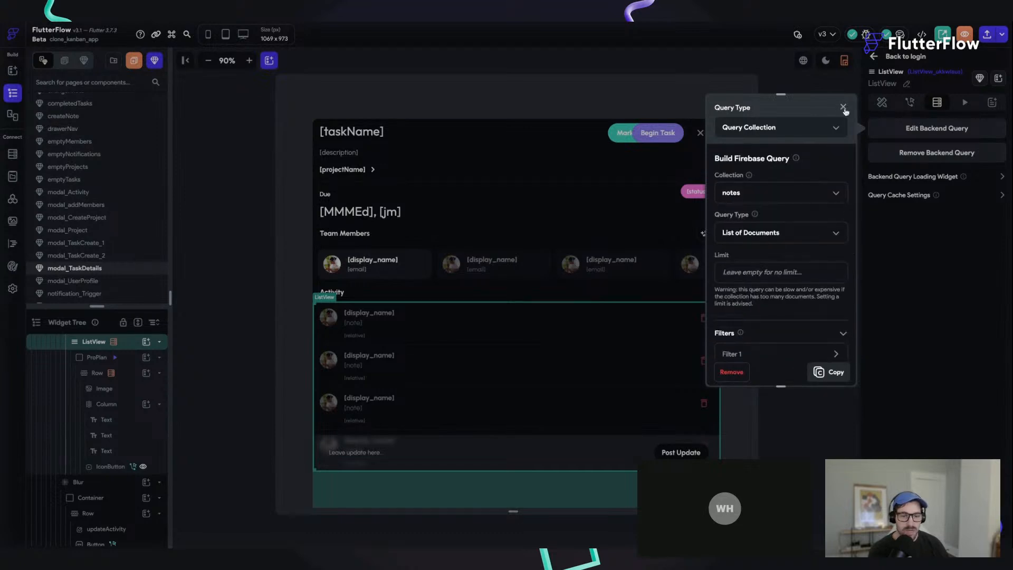
{"action": "left_click", "coordinate": [882, 102]}
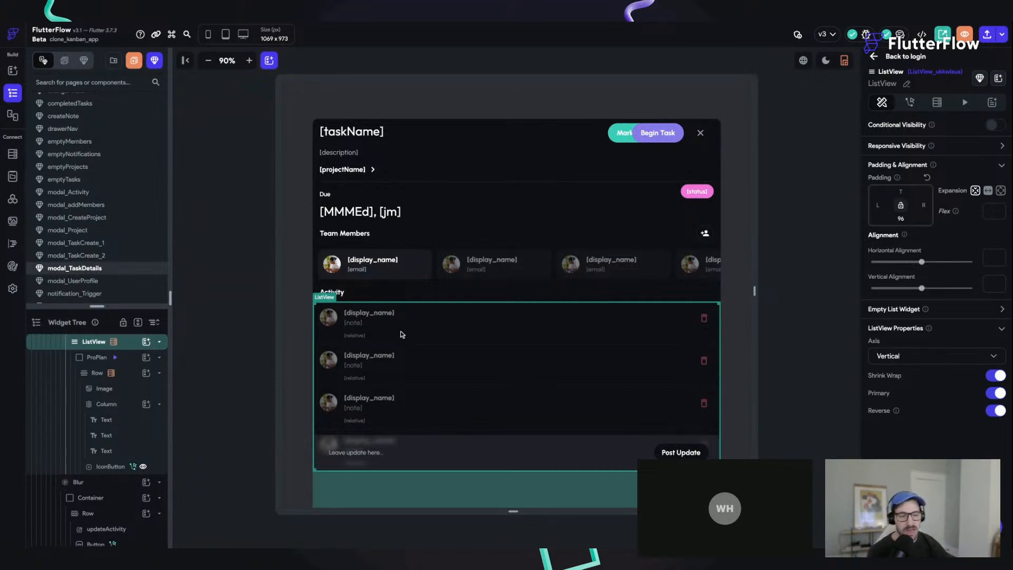
Step: Inspect the On Page Load animations of the ProPlan container inside the Activity list and preview all of them
{"action": "scroll", "coordinate": [395, 346], "scroll_direction": "down", "scroll_amount": 1}
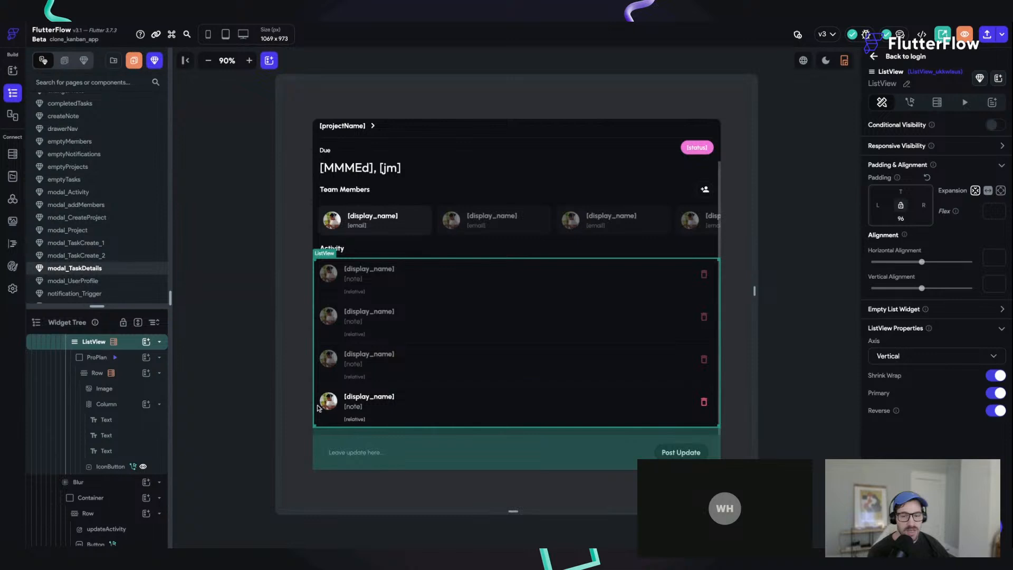
{"action": "left_click", "coordinate": [317, 421]}
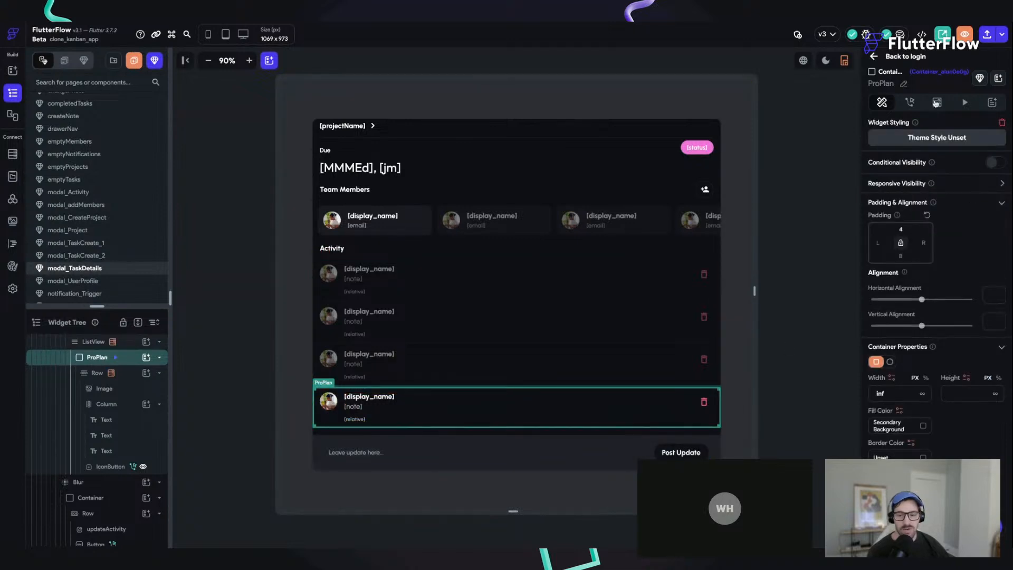
{"action": "left_click", "coordinate": [966, 106]}
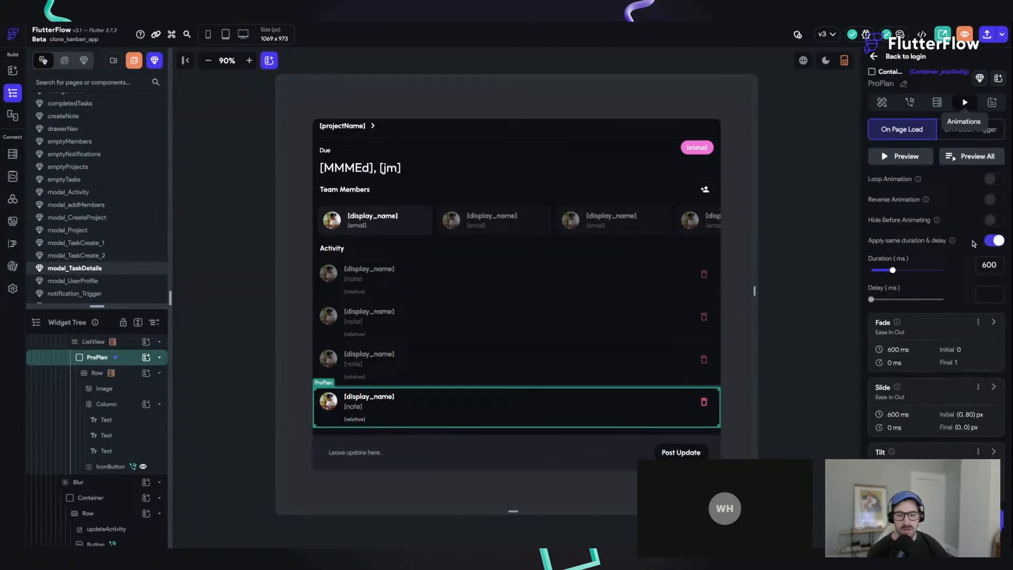
{"action": "scroll", "coordinate": [972, 124], "scroll_direction": "down", "scroll_amount": 2}
{"action": "scroll", "coordinate": [973, 128], "scroll_direction": "up", "scroll_amount": 2}
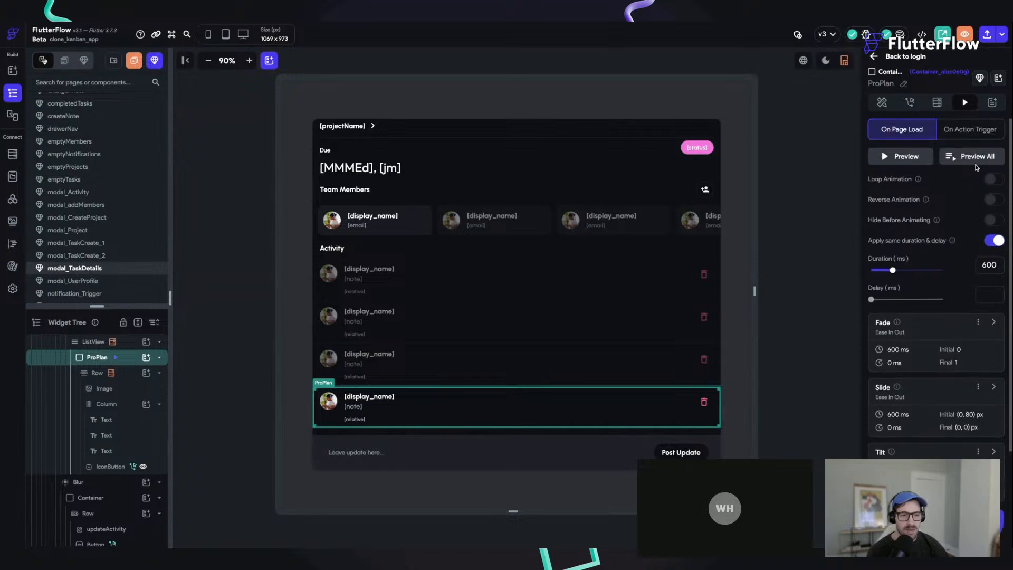
{"action": "left_click", "coordinate": [976, 157]}
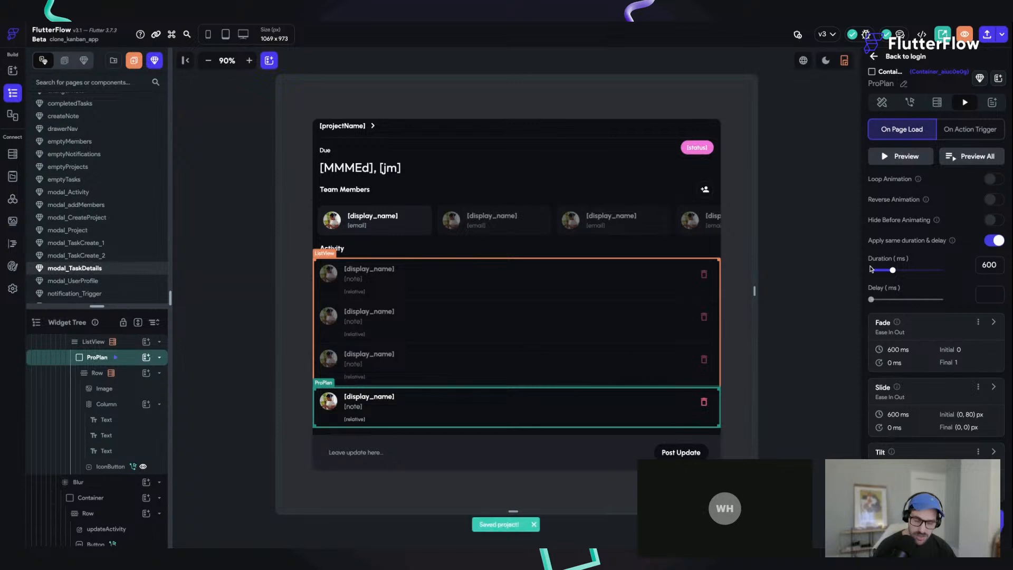
Step: Look at the login page, the emptyMembers component and the addTeamMembers page of the Kanban project
{"action": "left_click", "coordinate": [822, 179]}
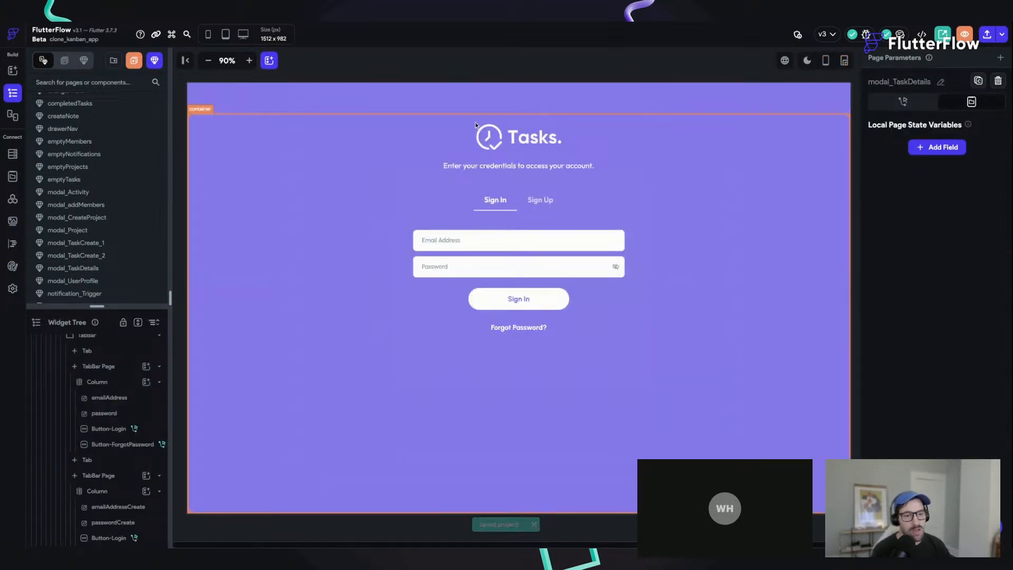
{"action": "left_click", "coordinate": [103, 141]}
{"action": "scroll", "coordinate": [103, 174], "scroll_direction": "up", "scroll_amount": 10}
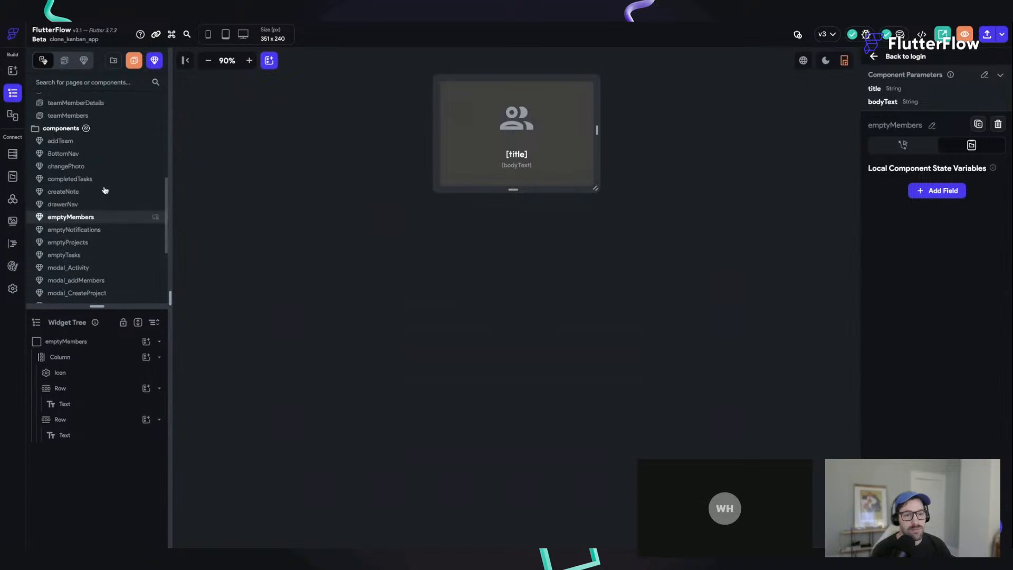
{"action": "left_click", "coordinate": [73, 136]}
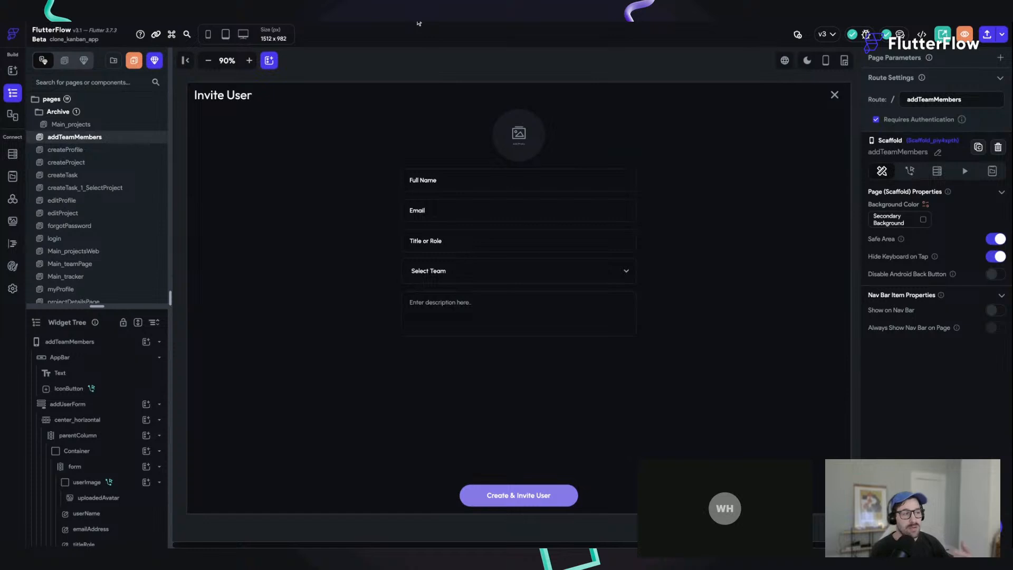
Step: Return to the projects overview, open the FFTraining project and show its page list and widget tree
{"action": "left_click", "coordinate": [13, 35]}
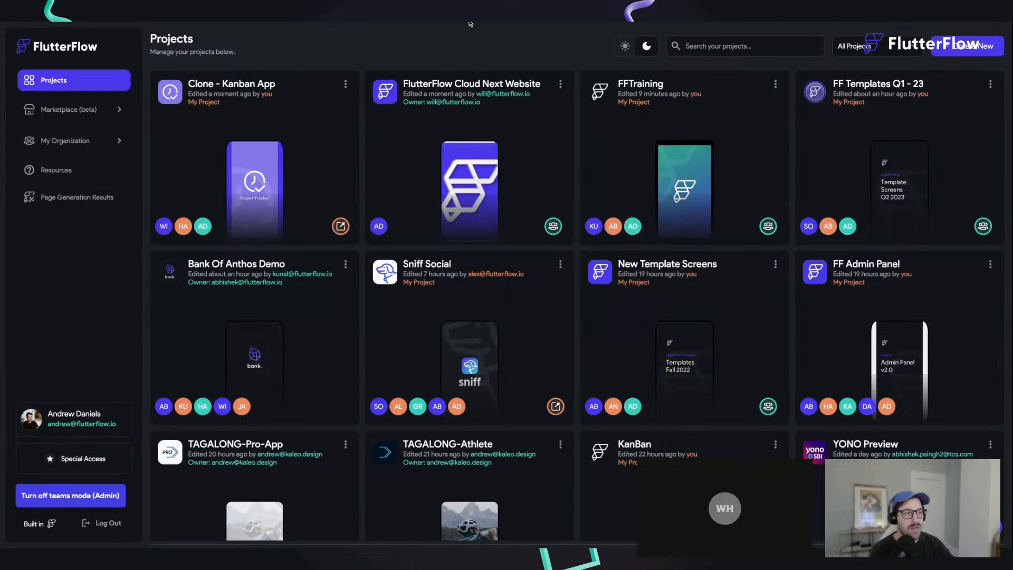
{"action": "left_click", "coordinate": [666, 137]}
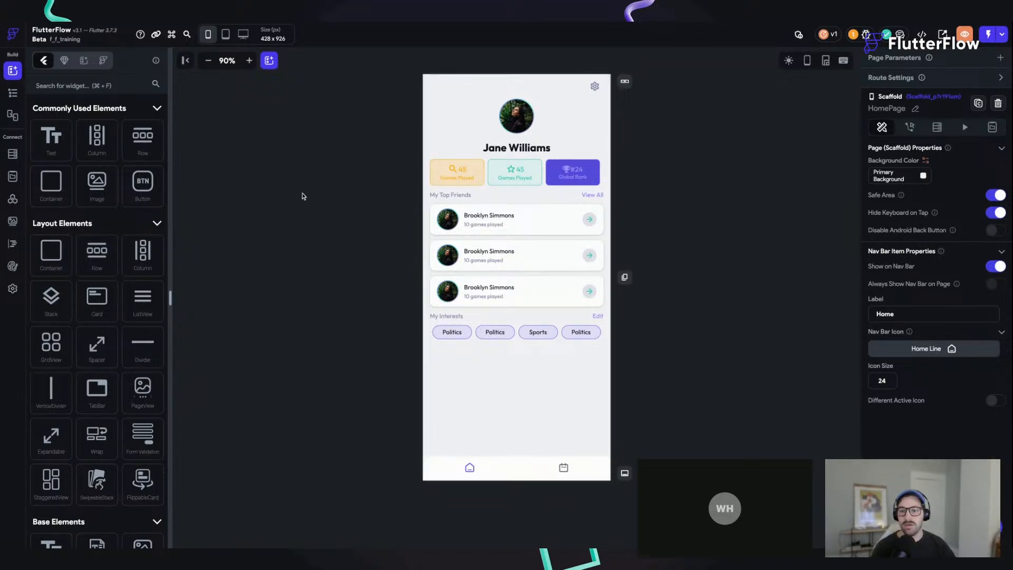
{"action": "key", "text": "super+s"}
{"action": "left_click", "coordinate": [13, 93]}
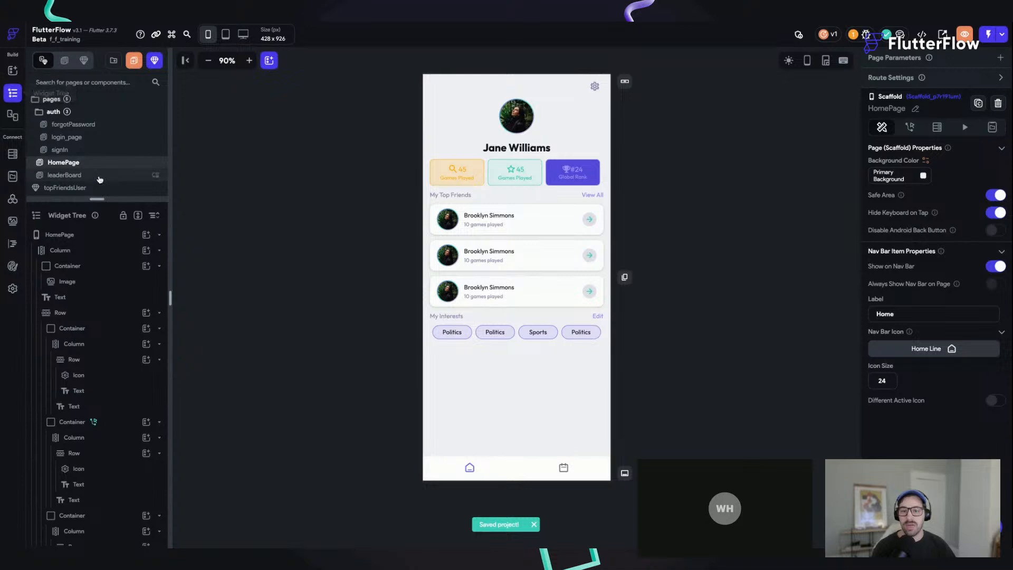
Step: View the onboarding_1 page and the onboarding_2 page
{"action": "scroll", "coordinate": [103, 187], "scroll_direction": "down", "scroll_amount": 5}
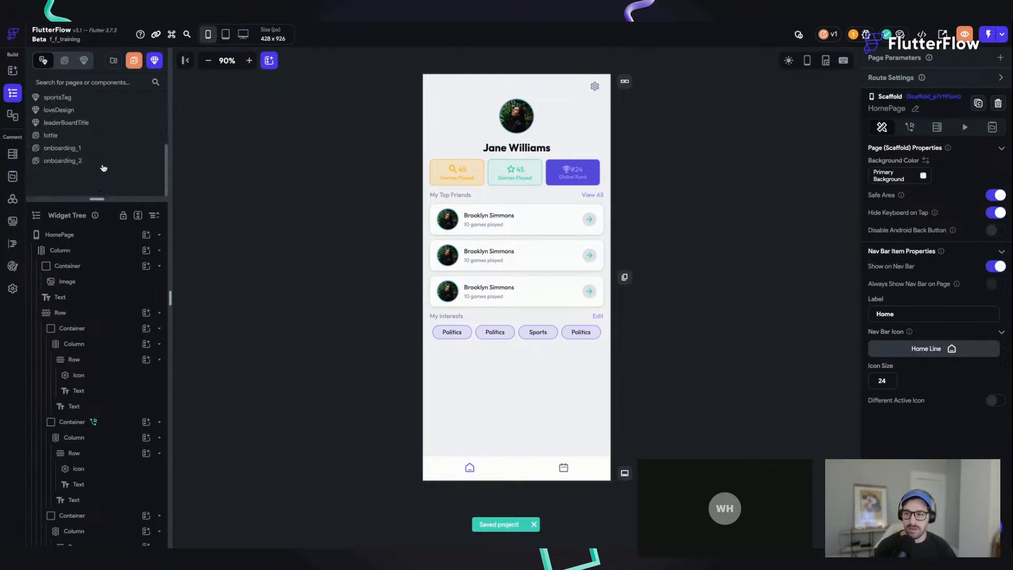
{"action": "left_click", "coordinate": [79, 149]}
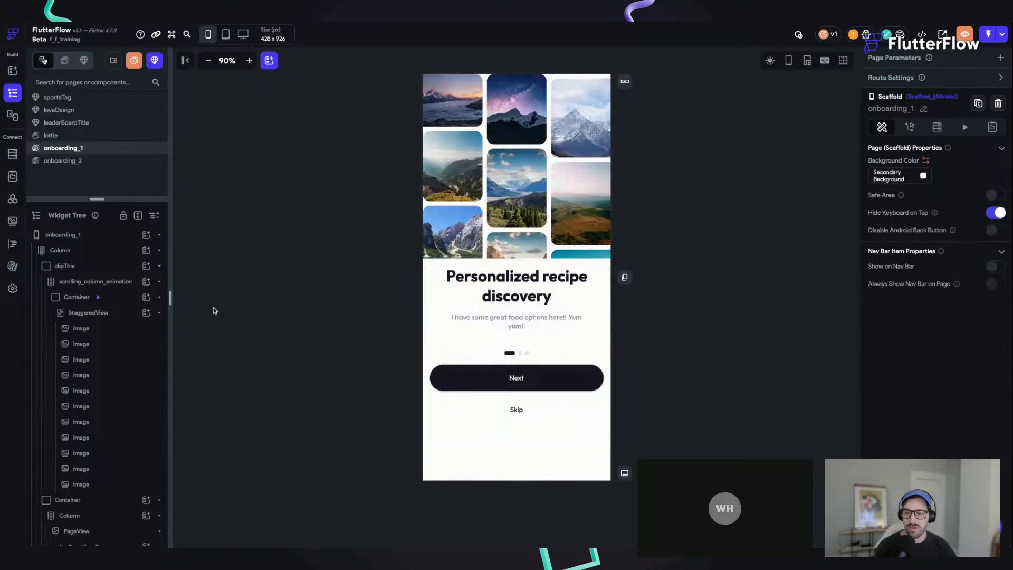
{"action": "left_click", "coordinate": [79, 161]}
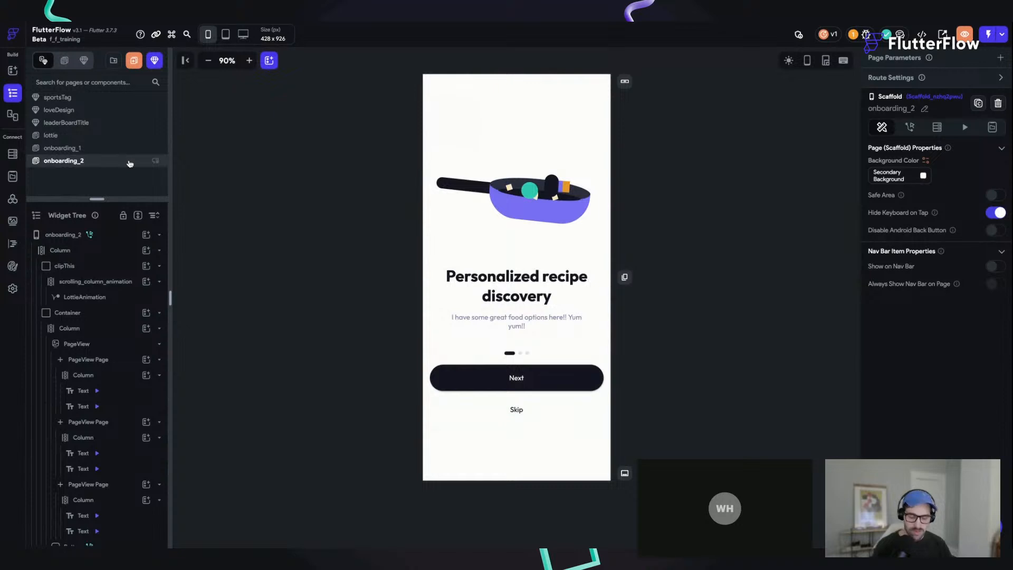
Step: Add a page based on the Create Profile template and name it createProfile
{"action": "key", "text": "super+k"}
{"action": "type", "text": "add"}
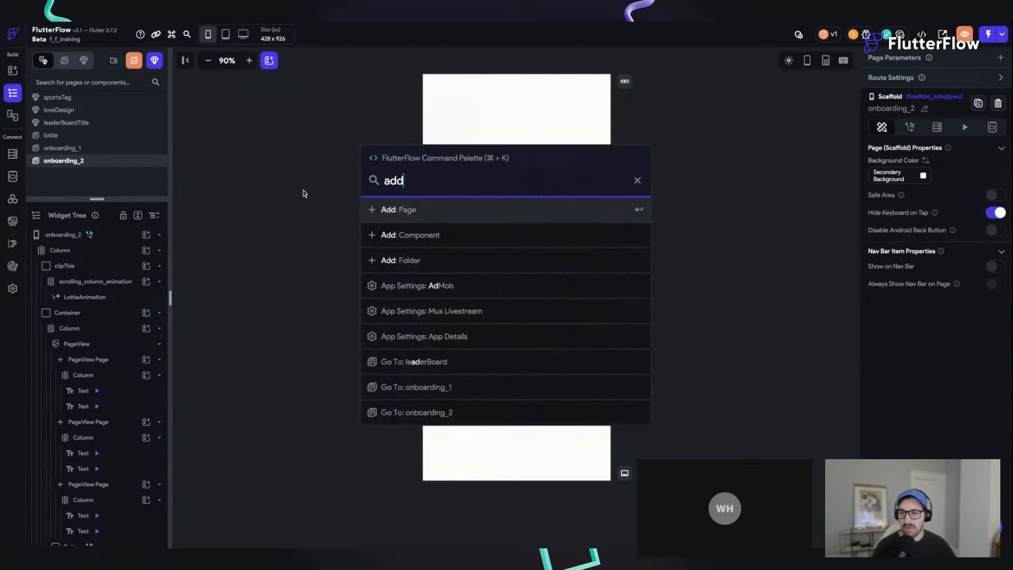
{"action": "left_click", "coordinate": [397, 209]}
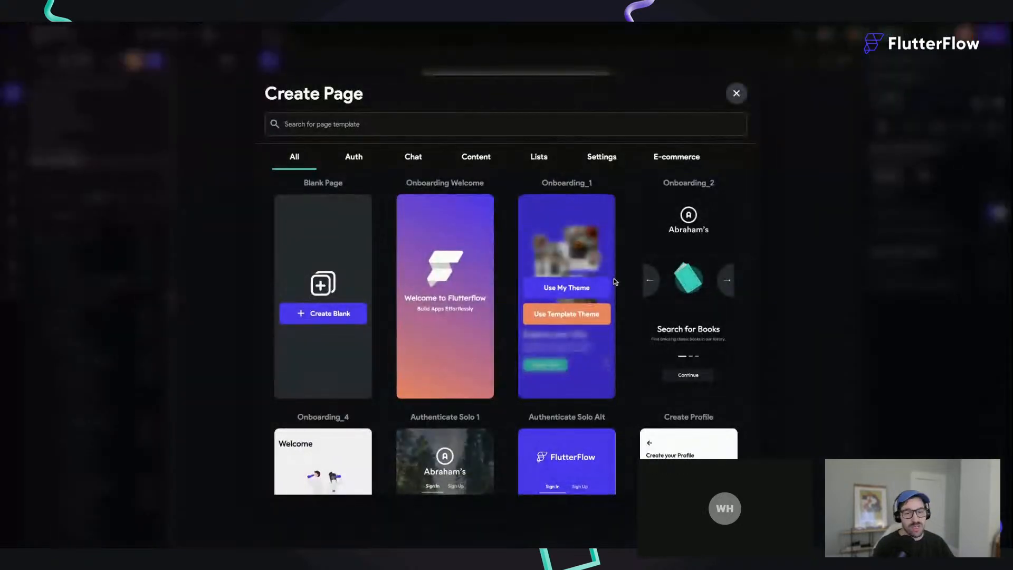
{"action": "scroll", "coordinate": [614, 282], "scroll_direction": "down", "scroll_amount": 1}
{"action": "scroll", "coordinate": [615, 282], "scroll_direction": "down", "scroll_amount": 2}
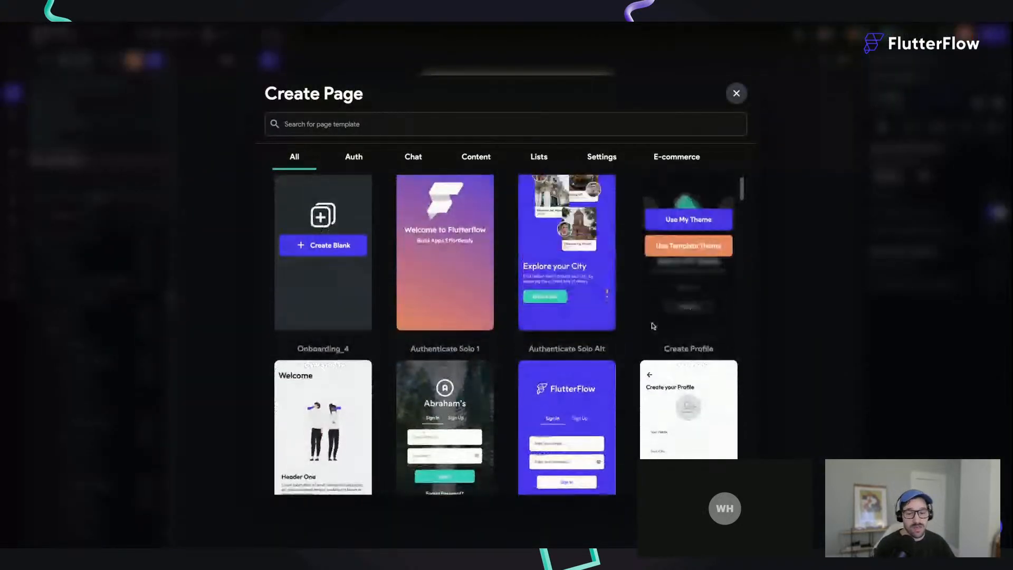
{"action": "left_click", "coordinate": [685, 381]}
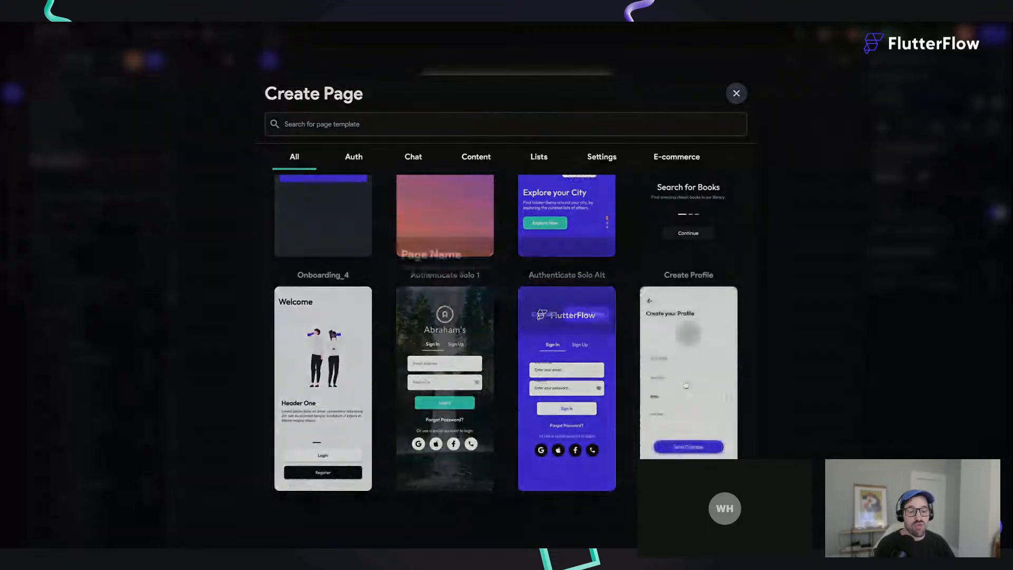
{"action": "type", "text": "createProfile"}
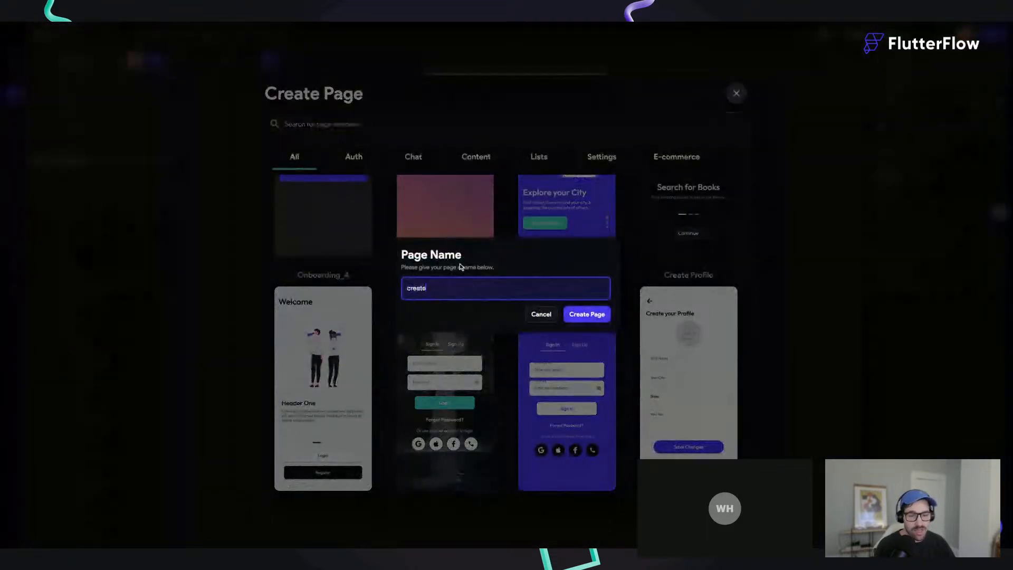
{"action": "left_click", "coordinate": [575, 315]}
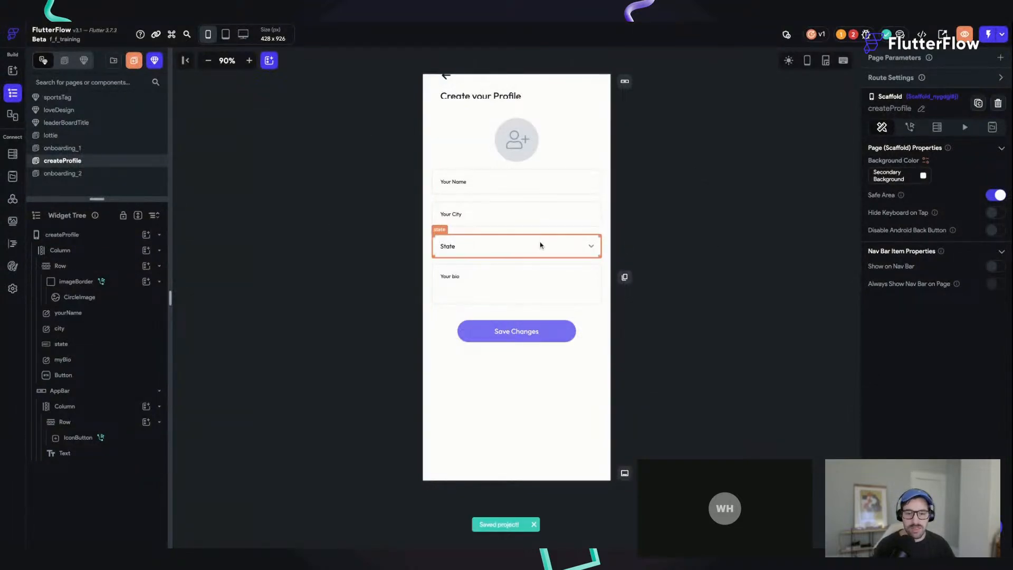
Step: Add a SwitchListTile between the State dropdown and the bio field on the createProfile page
{"action": "key", "text": "super+f"}
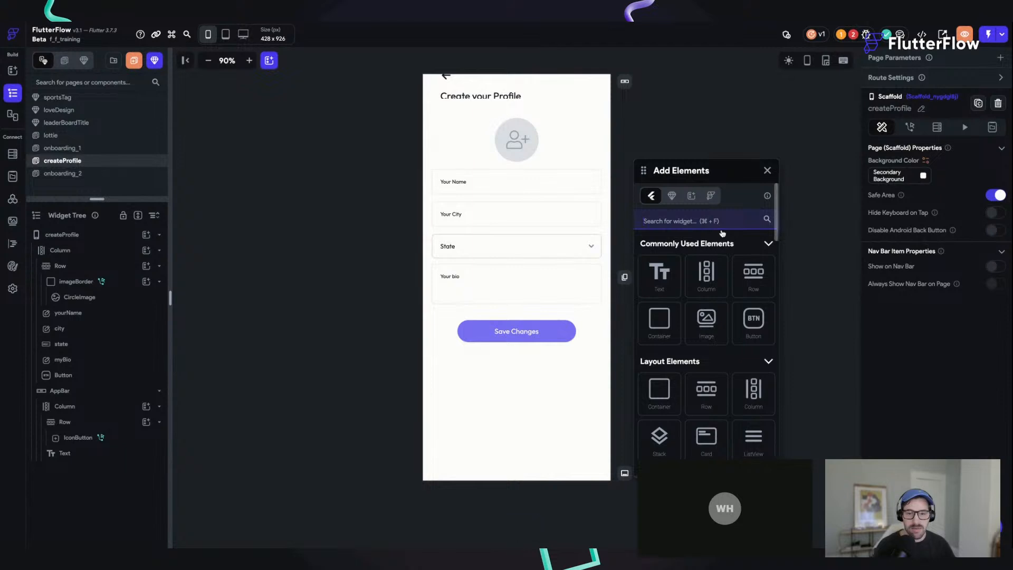
{"action": "type", "text": "tog"}
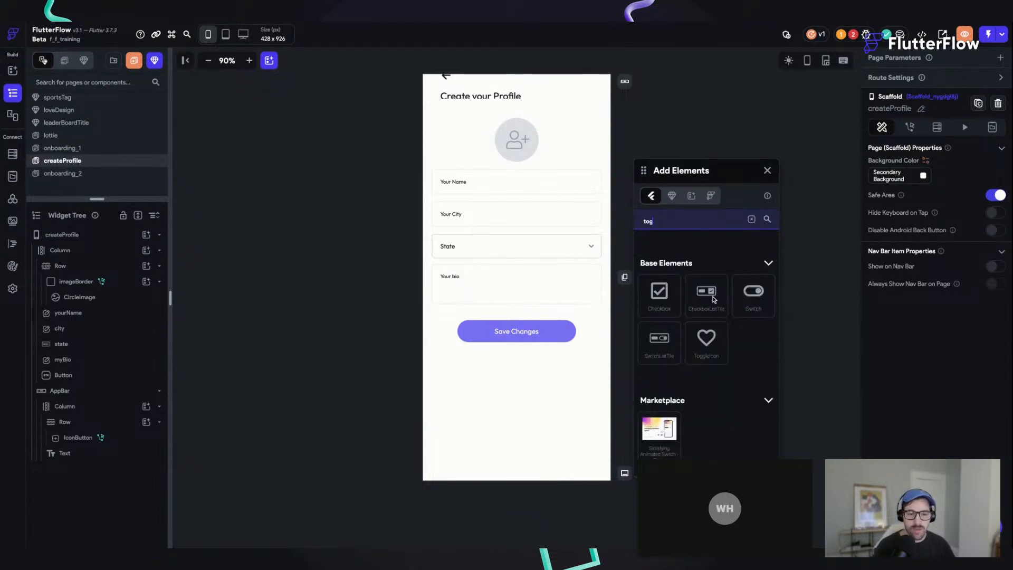
{"action": "key", "text": "Return"}
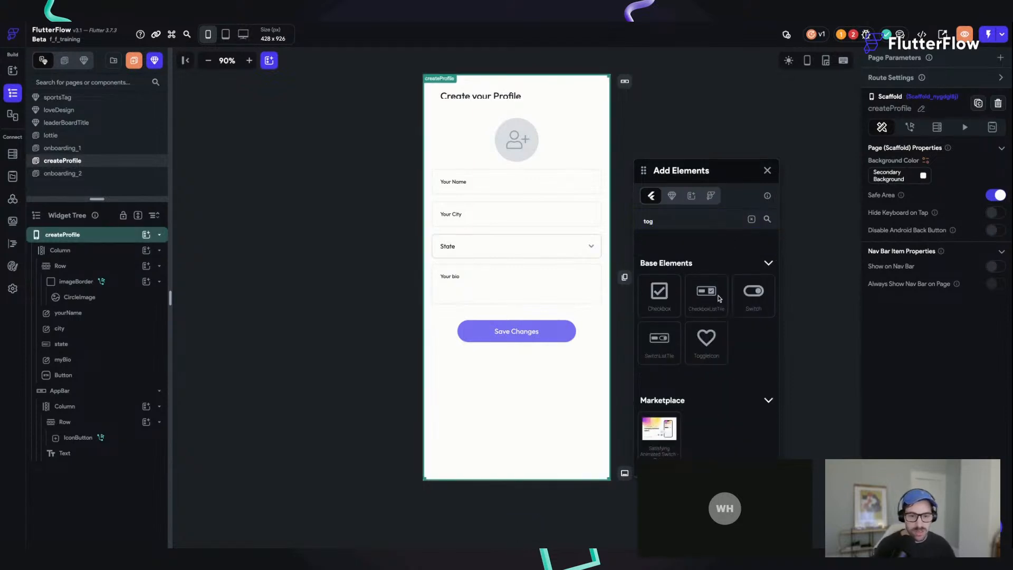
{"action": "left_click_drag", "start_coordinate": [669, 345], "coordinate": [562, 288]}
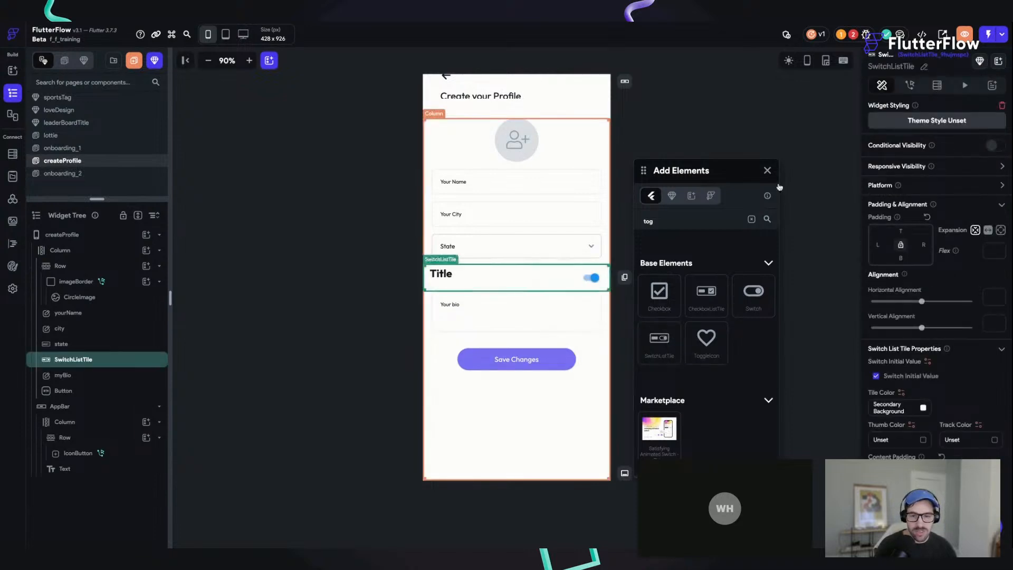
{"action": "left_click", "coordinate": [767, 170]}
Step: Set the SwitchListTile's padding to 16 on the left and right and 12 at the bottom
{"action": "left_click", "coordinate": [563, 276]}
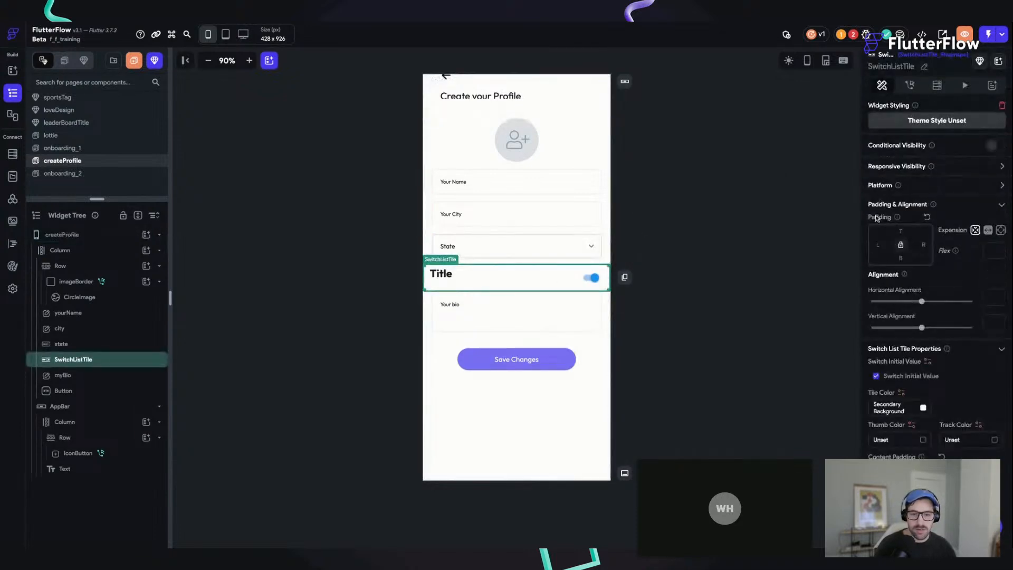
{"action": "left_click", "coordinate": [876, 244]}
{"action": "type", "text": "16"}
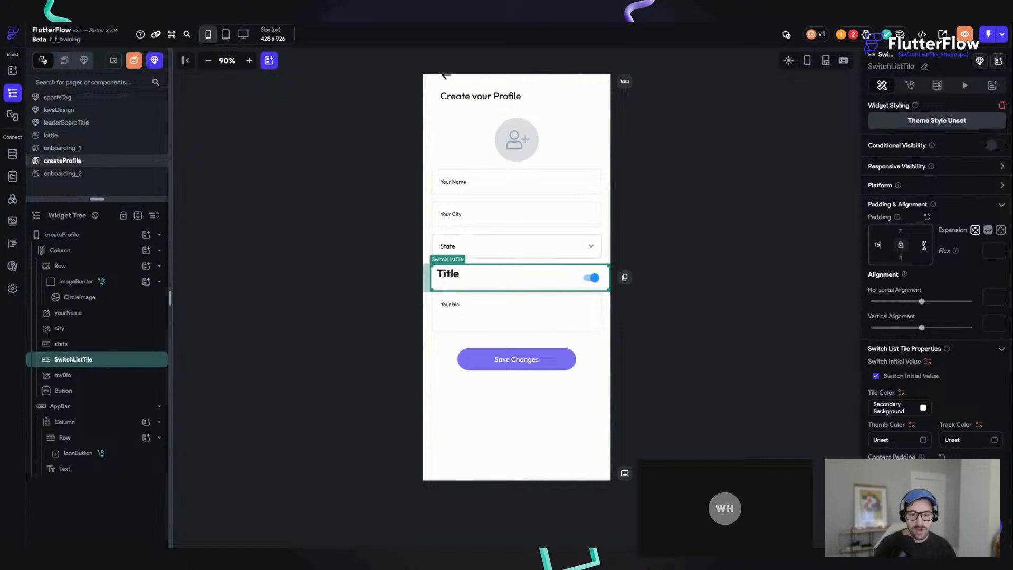
{"action": "left_click", "coordinate": [924, 245]}
{"action": "type", "text": "16"}
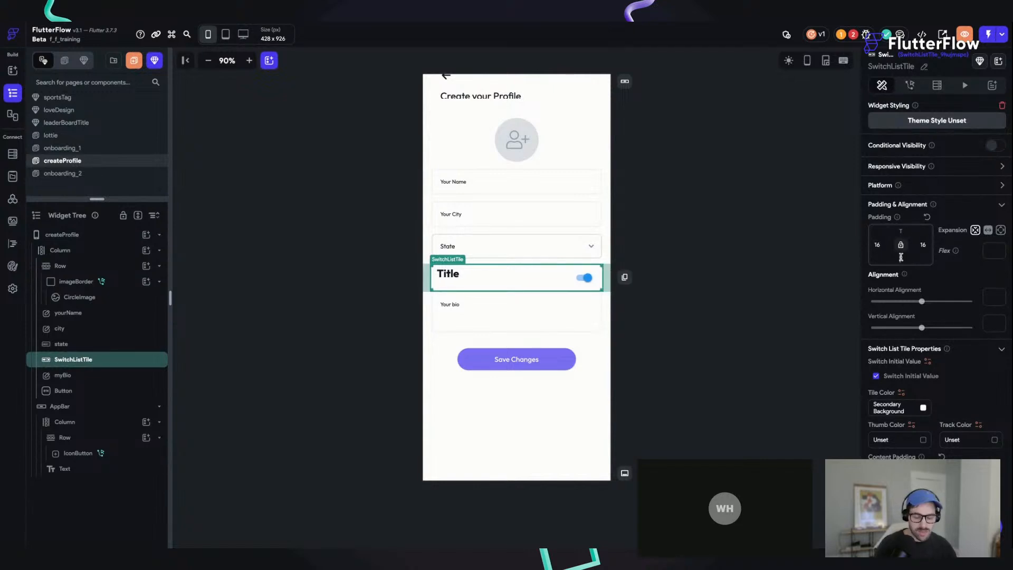
{"action": "left_click", "coordinate": [900, 257]}
{"action": "type", "text": "12"}
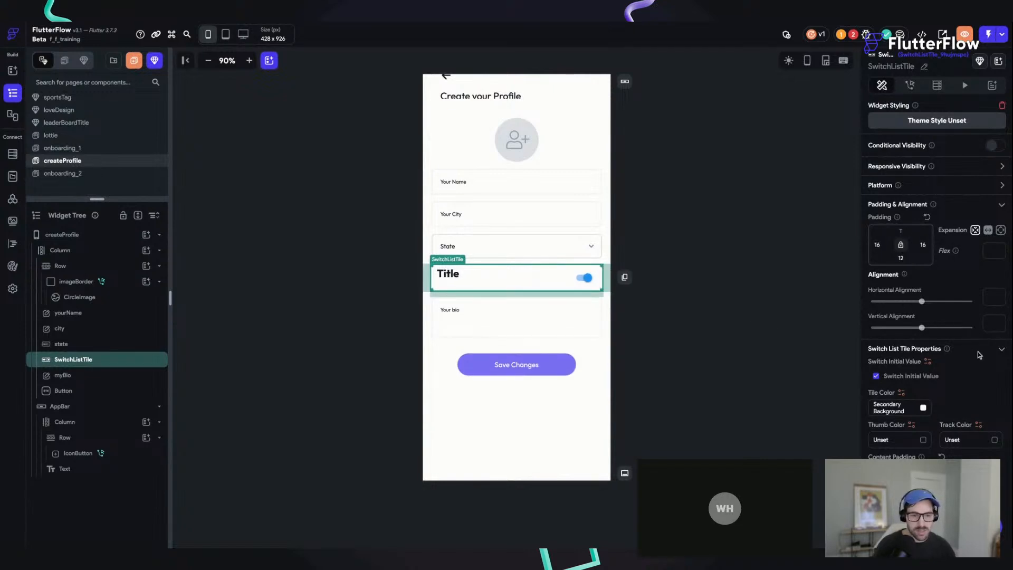
{"action": "scroll", "coordinate": [979, 355], "scroll_direction": "down", "scroll_amount": 4}
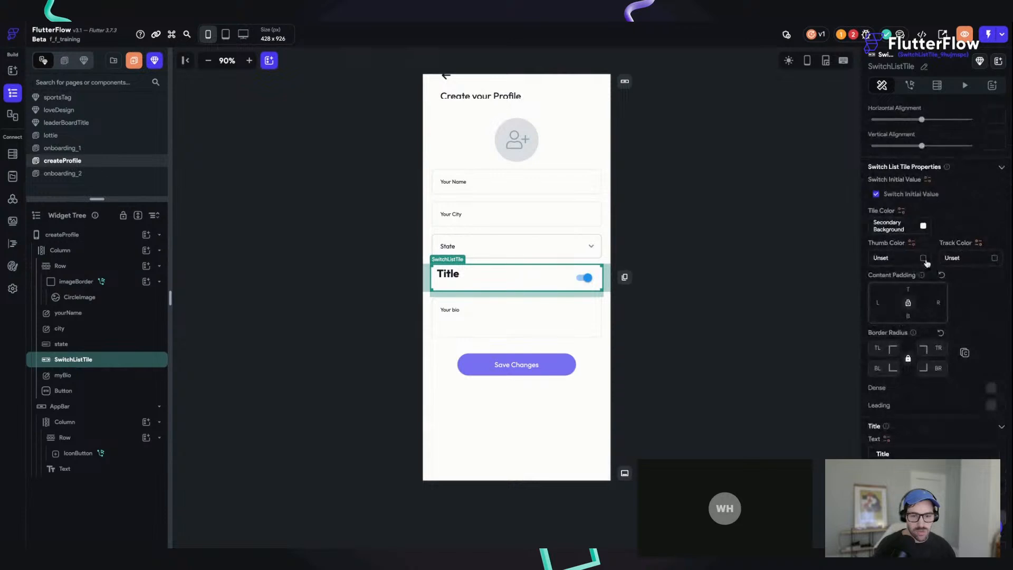
Step: Set the SwitchListTile's thumb color to Tertiary and its platform type to Adaptive
{"action": "left_click", "coordinate": [922, 258]}
{"action": "left_click", "coordinate": [568, 256]}
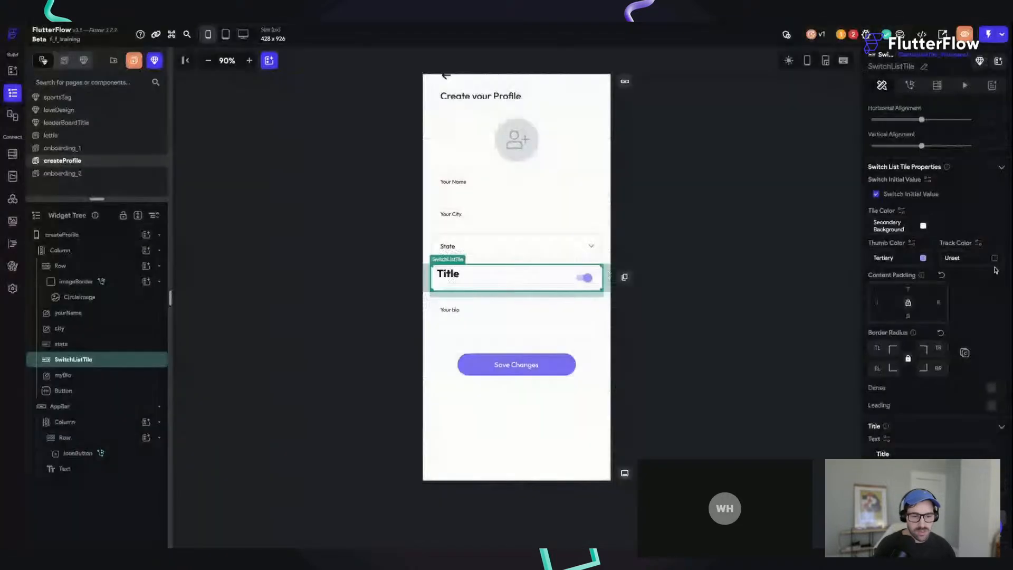
{"action": "scroll", "coordinate": [932, 198], "scroll_direction": "up", "scroll_amount": 3}
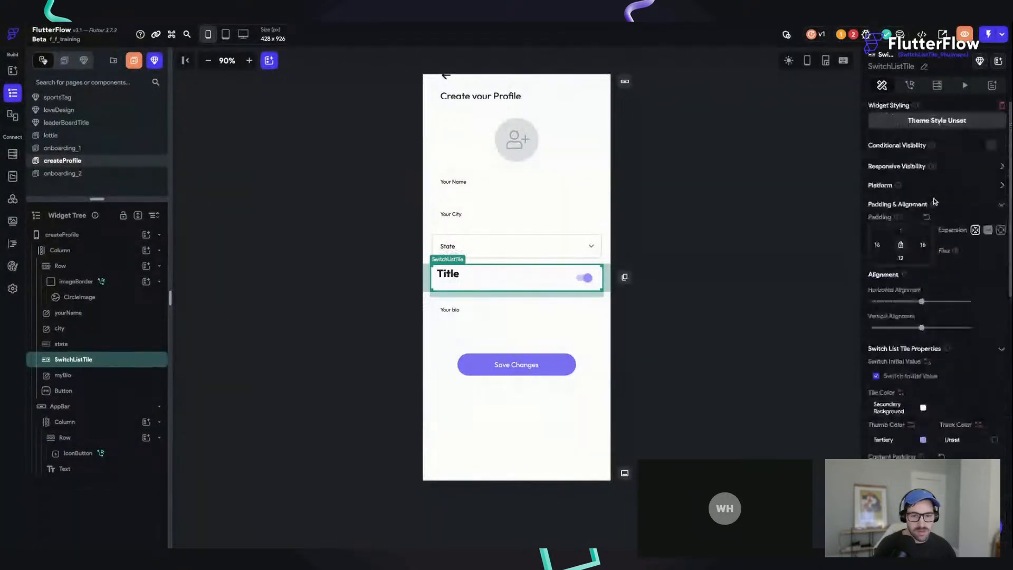
{"action": "left_click", "coordinate": [1002, 185]}
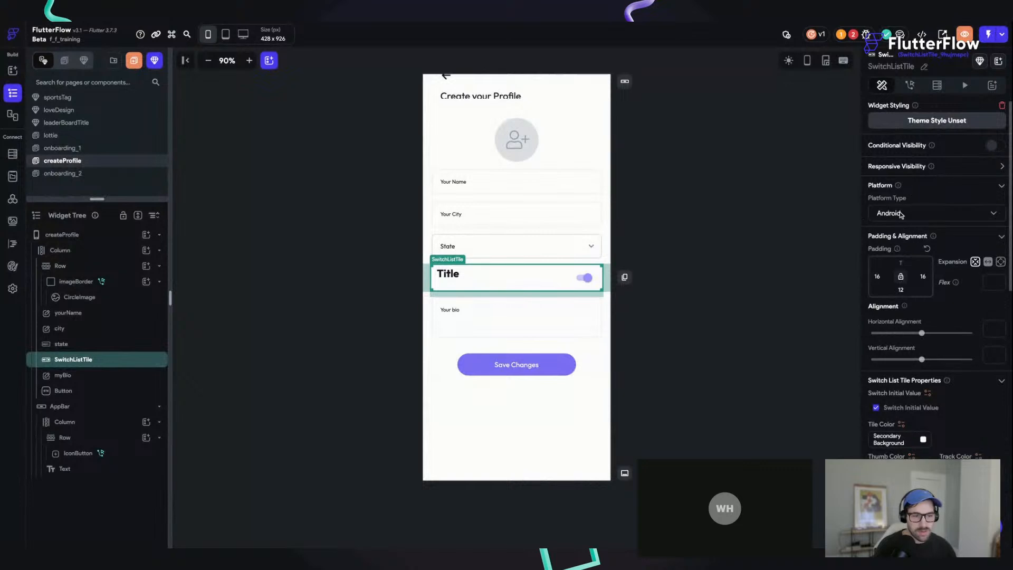
{"action": "left_click", "coordinate": [902, 216]}
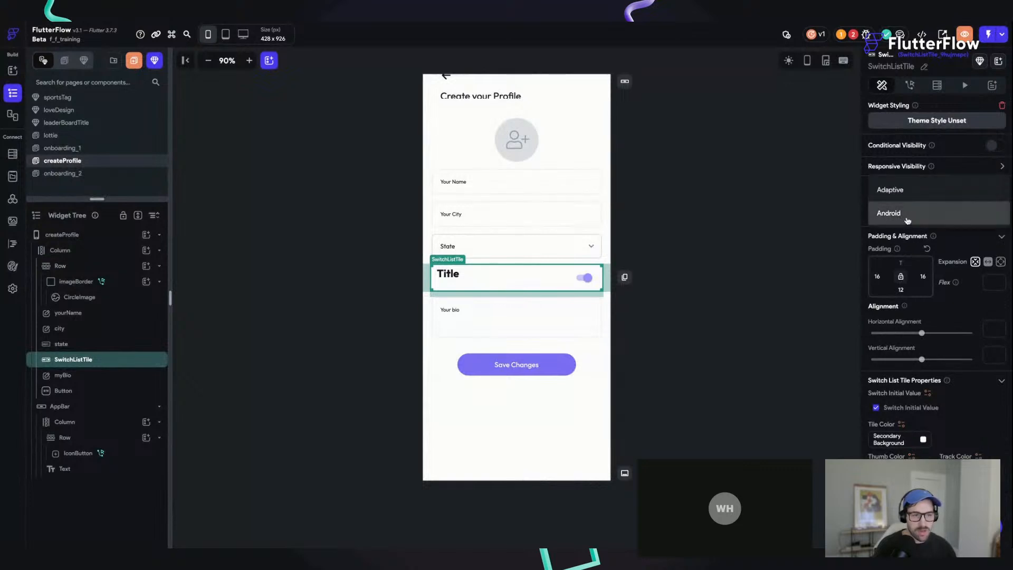
{"action": "left_click", "coordinate": [920, 195]}
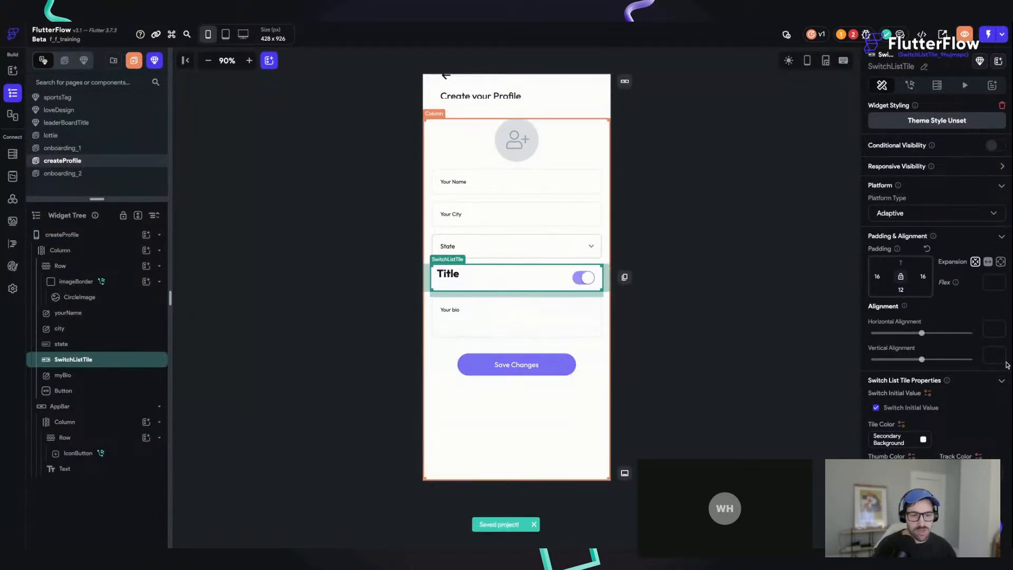
Step: Change the SwitchListTile's title to "Include Bio" with the Body Large text style and save the project
{"action": "scroll", "coordinate": [946, 255], "scroll_direction": "down", "scroll_amount": 3}
{"action": "scroll", "coordinate": [947, 256], "scroll_direction": "down", "scroll_amount": 5}
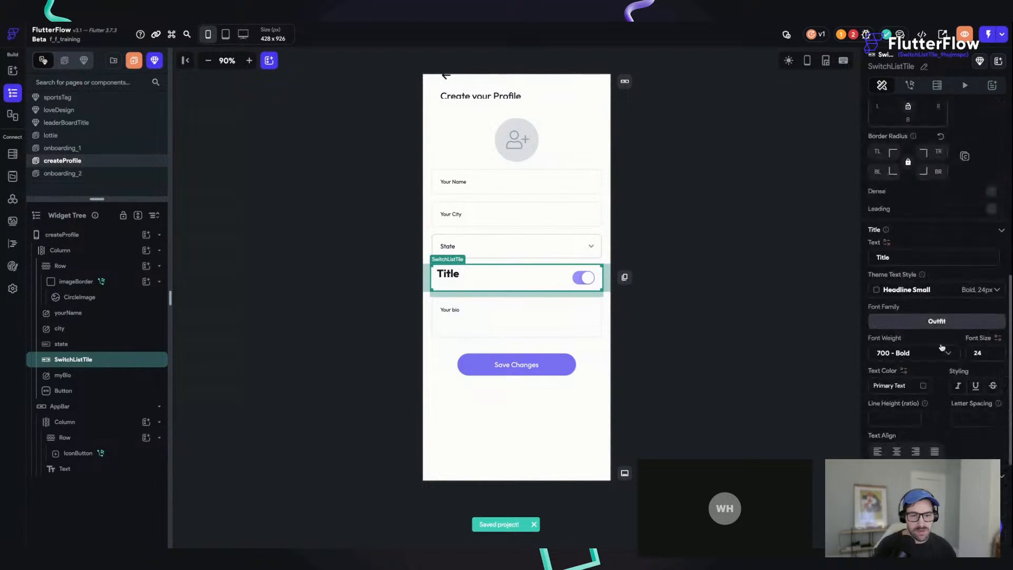
{"action": "key", "text": "ctrl+a"}
{"action": "type", "text": "IncludeB"}
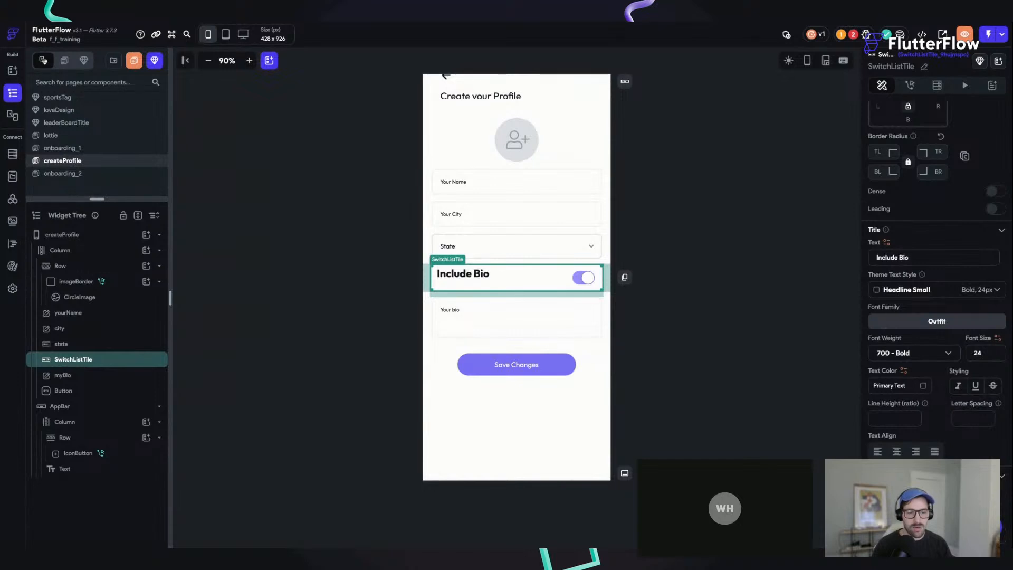
{"action": "left_click", "coordinate": [935, 291]}
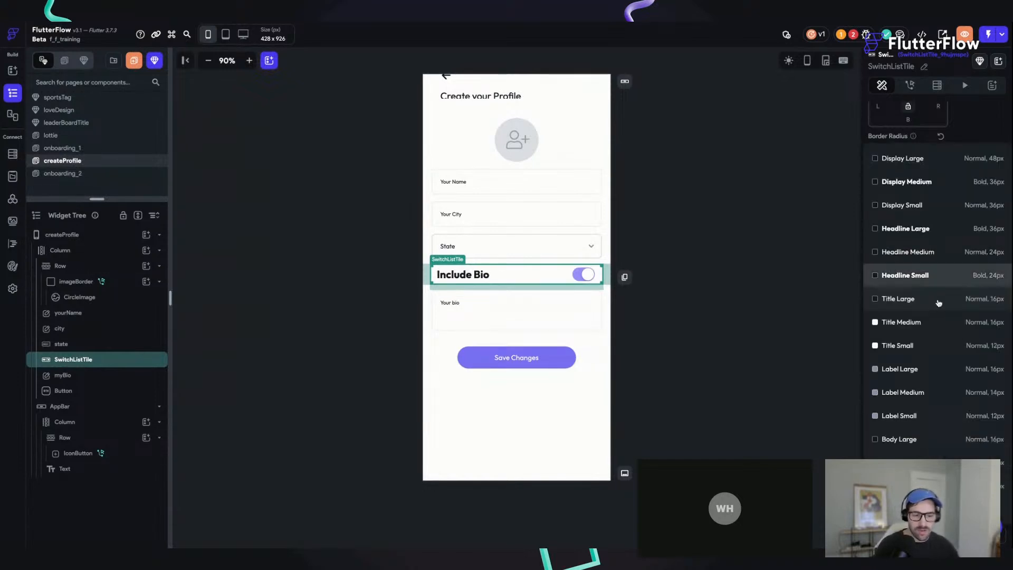
{"action": "left_click", "coordinate": [927, 439]}
{"action": "key", "text": "ctrl+s"}
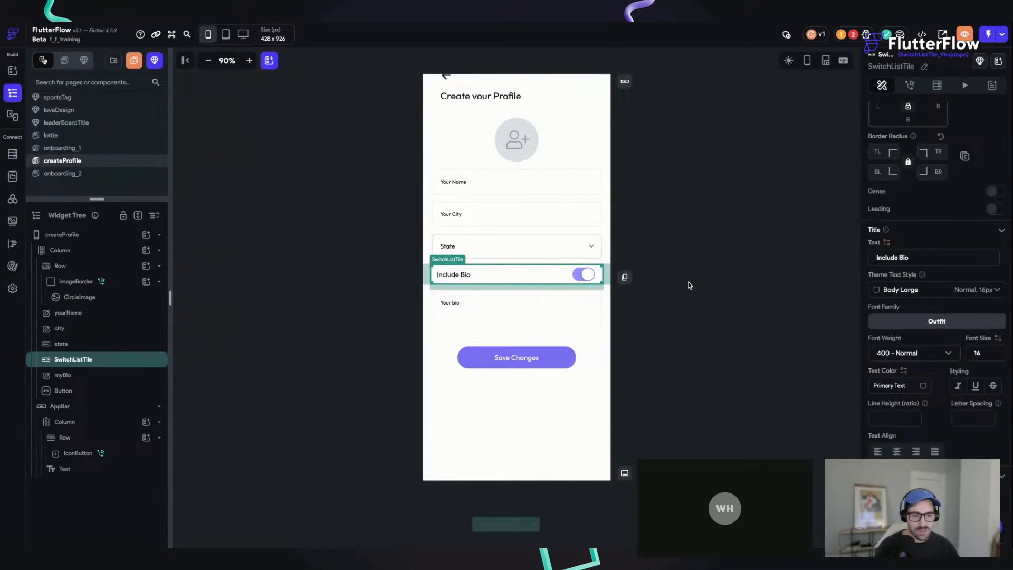
{"action": "left_click", "coordinate": [689, 282]}
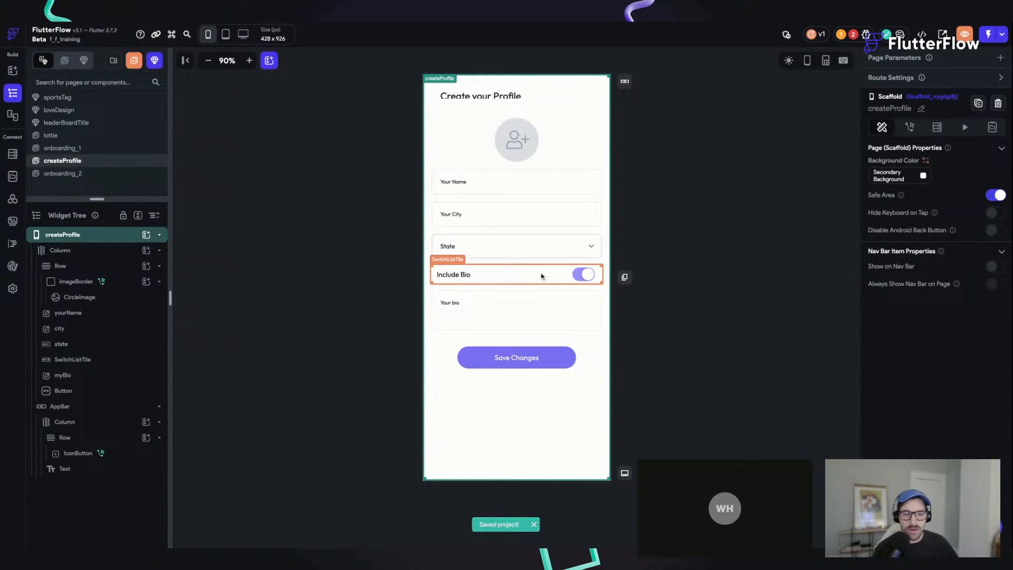
Step: Open the Action Configuration error from the project issues and delete the undefined On Tap action on imageBorder
{"action": "left_click", "coordinate": [861, 36]}
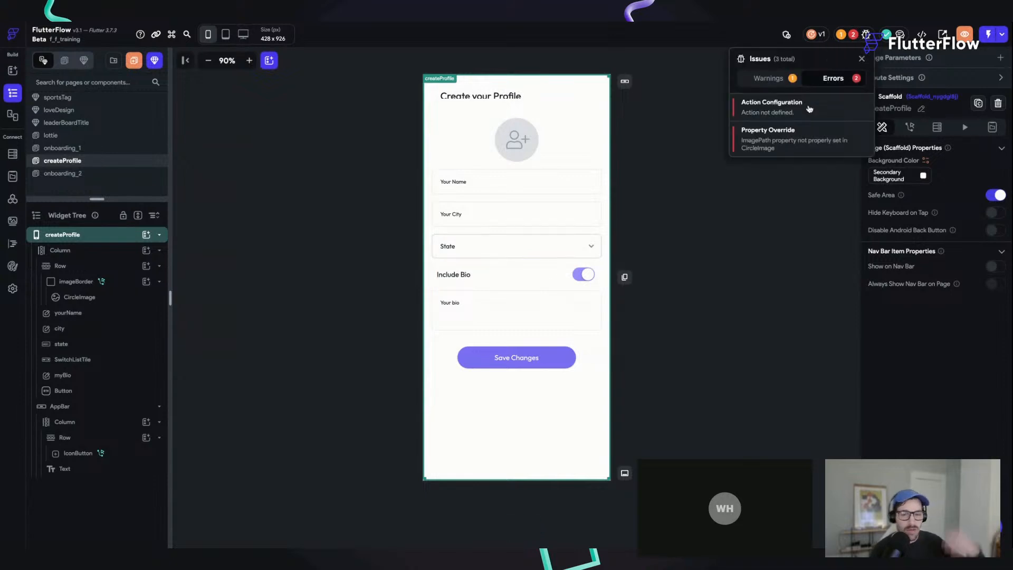
{"action": "left_click", "coordinate": [807, 109]}
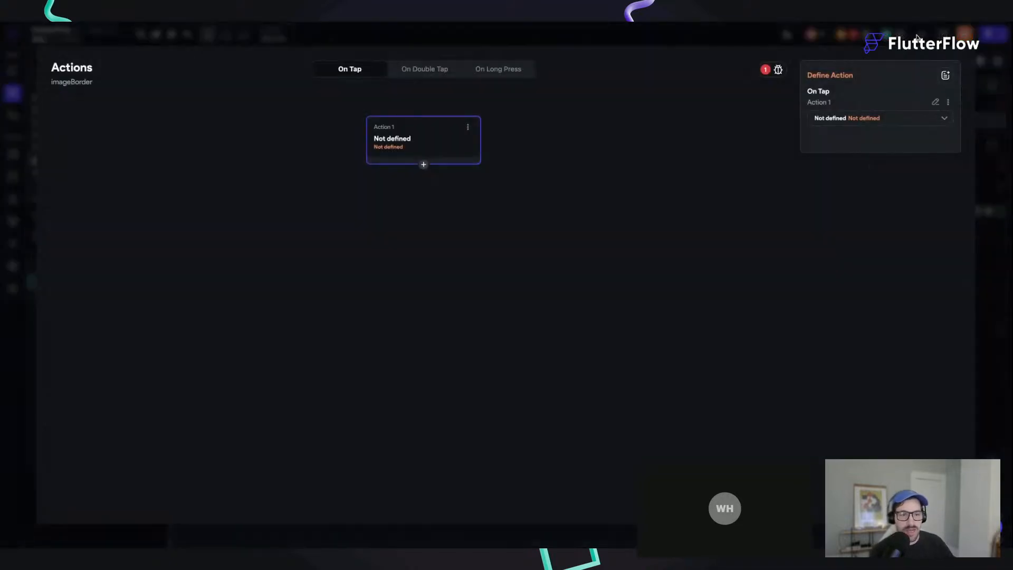
{"action": "left_click", "coordinate": [467, 127]}
{"action": "left_click", "coordinate": [448, 165]}
{"action": "left_click", "coordinate": [578, 304]}
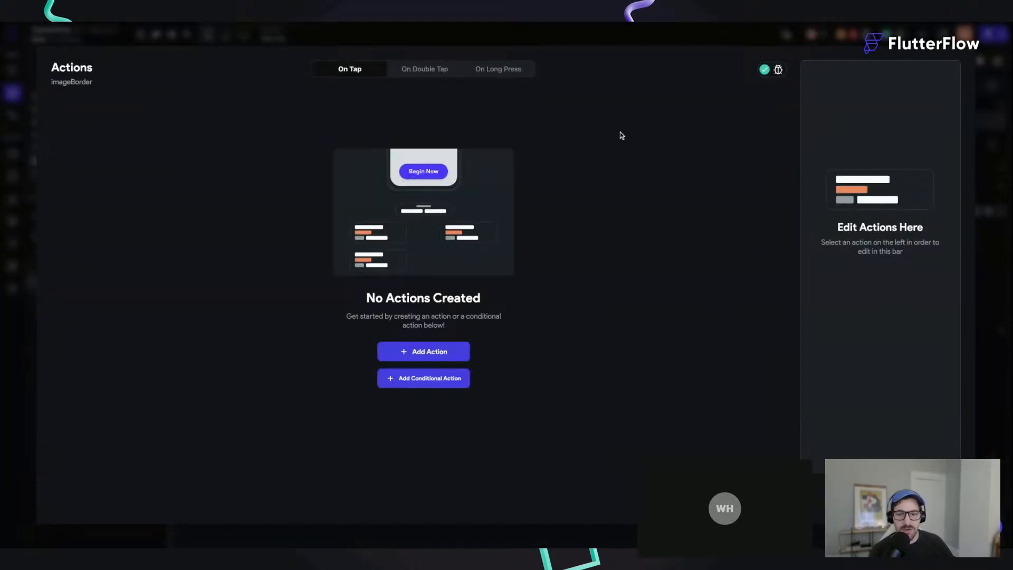
{"action": "key", "text": "Escape"}
{"action": "left_click", "coordinate": [483, 96]}
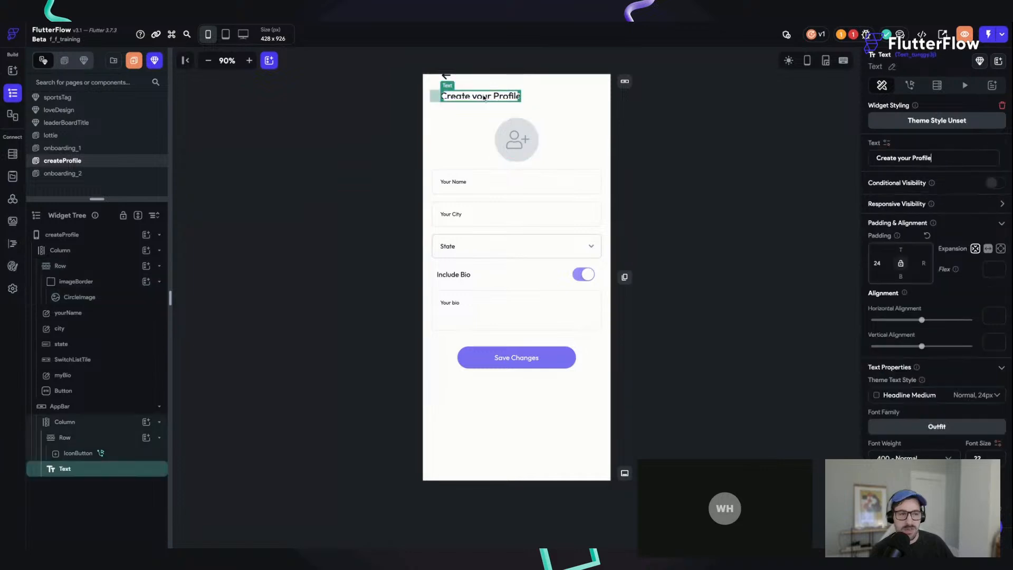
{"action": "left_click_drag", "start_coordinate": [483, 98], "coordinate": [486, 98]}
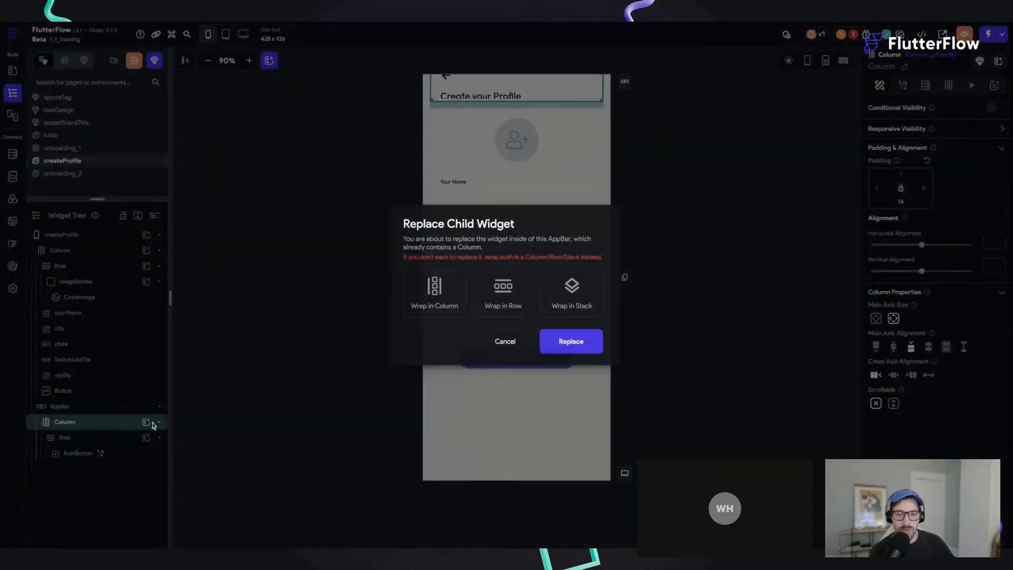
{"action": "left_click", "coordinate": [504, 341]}
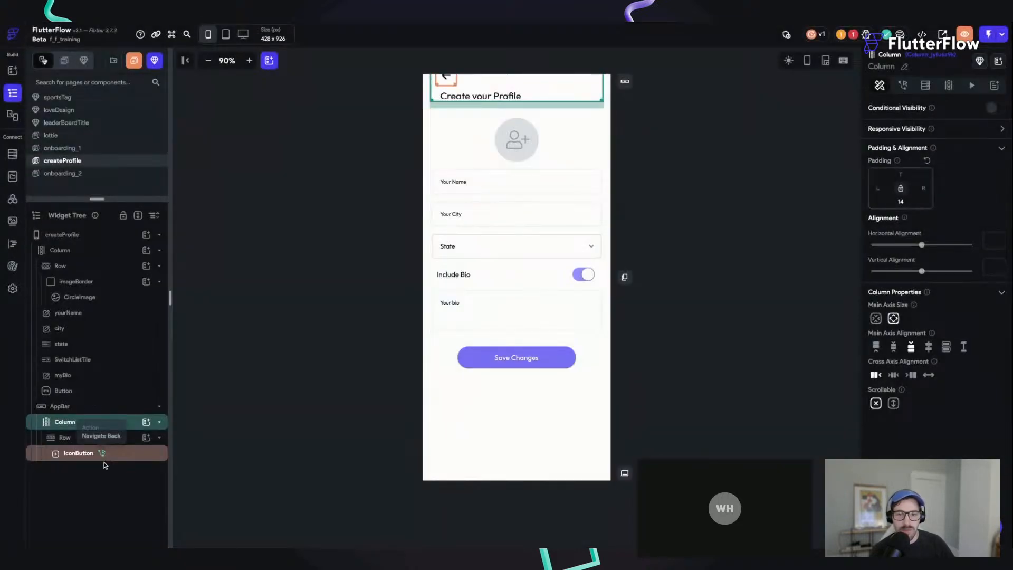
{"action": "left_click", "coordinate": [479, 97]}
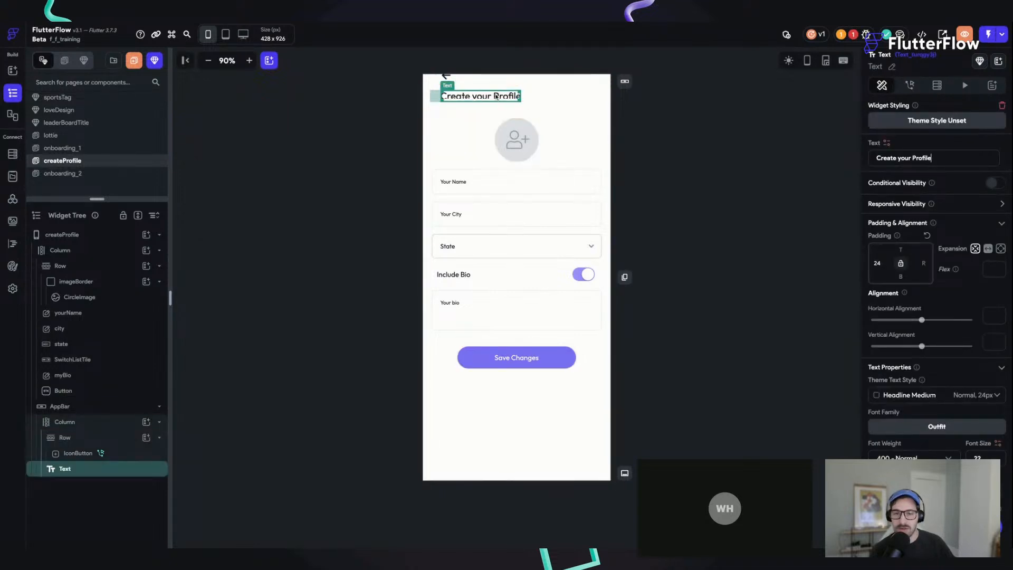
{"action": "left_click", "coordinate": [713, 146]}
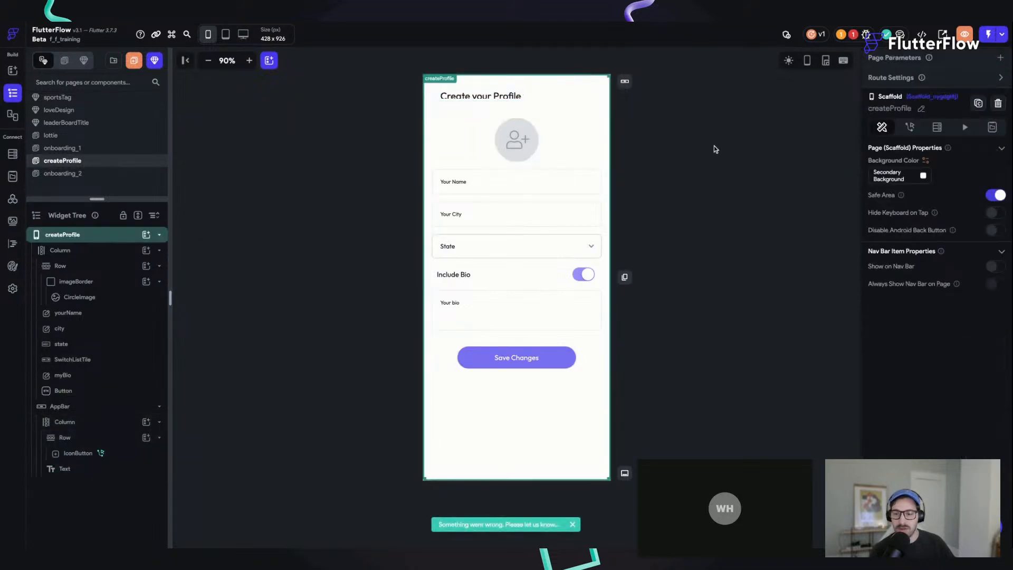
Step: Change the AppBar to the Back Button → Center Title style and set its background color to Secondary Background
{"action": "left_click", "coordinate": [624, 82]}
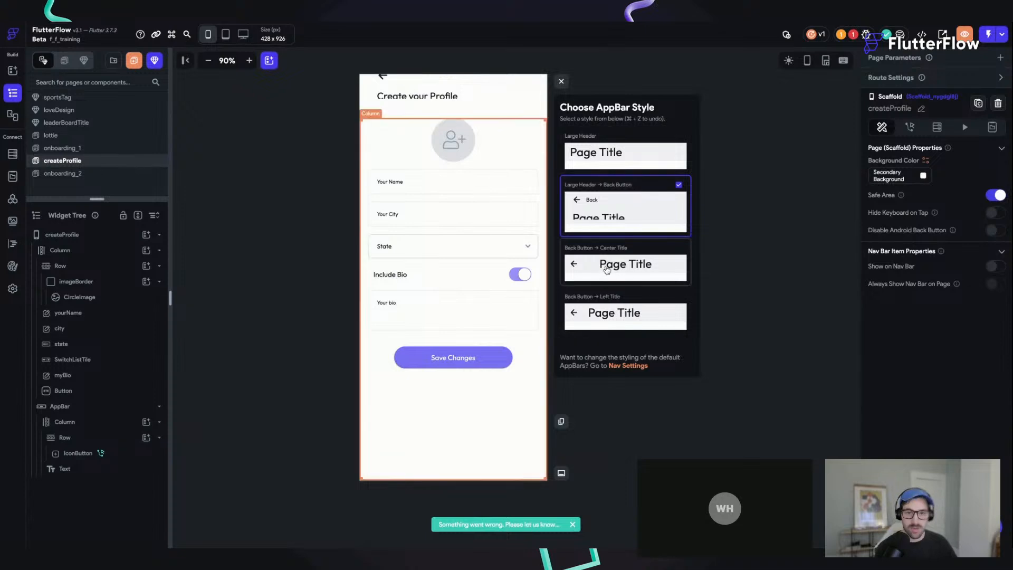
{"action": "left_click", "coordinate": [606, 270]}
{"action": "left_click", "coordinate": [561, 81]}
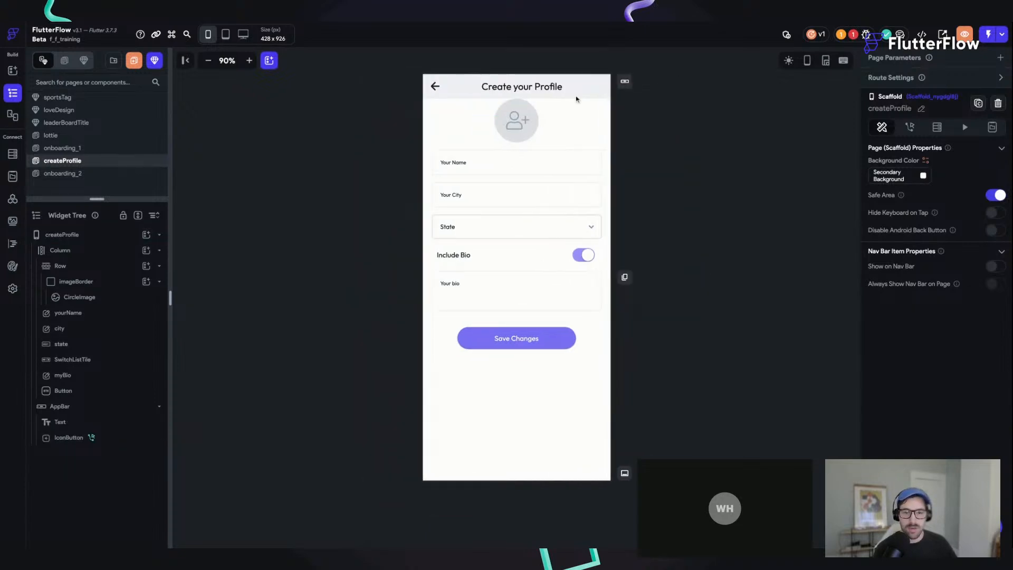
{"action": "left_click", "coordinate": [535, 88]}
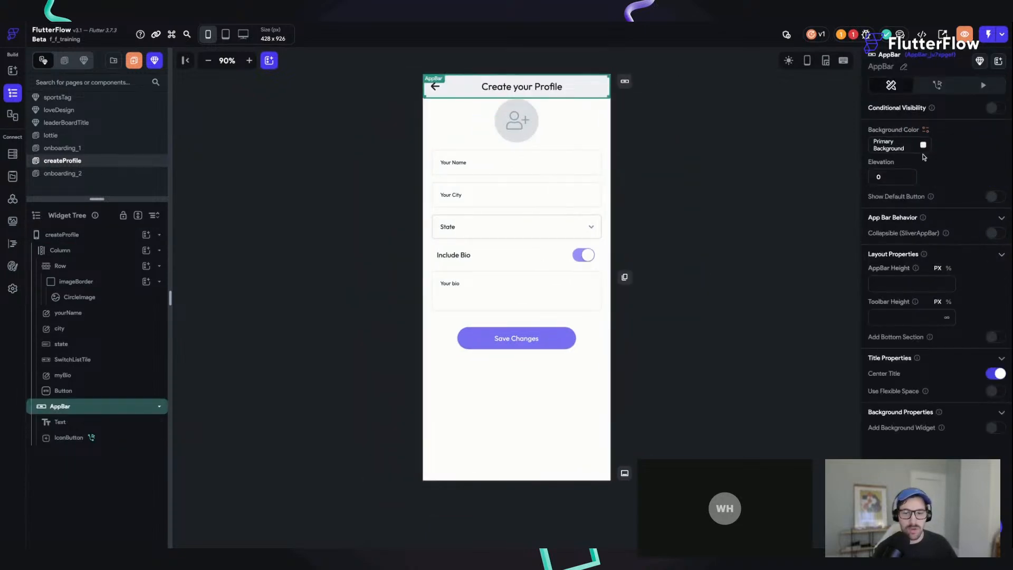
{"action": "left_click", "coordinate": [923, 145]}
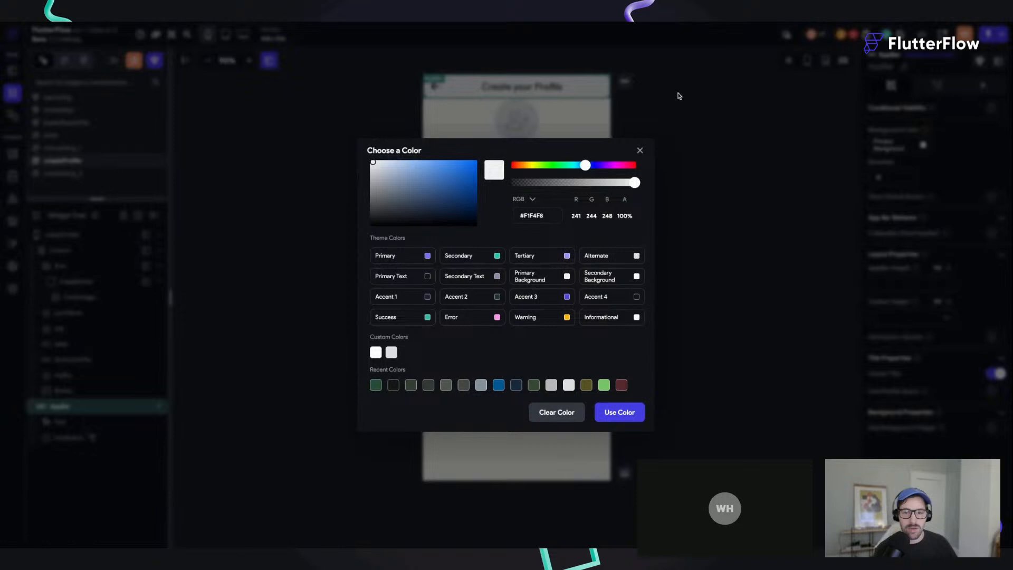
{"action": "left_click", "coordinate": [666, 116]}
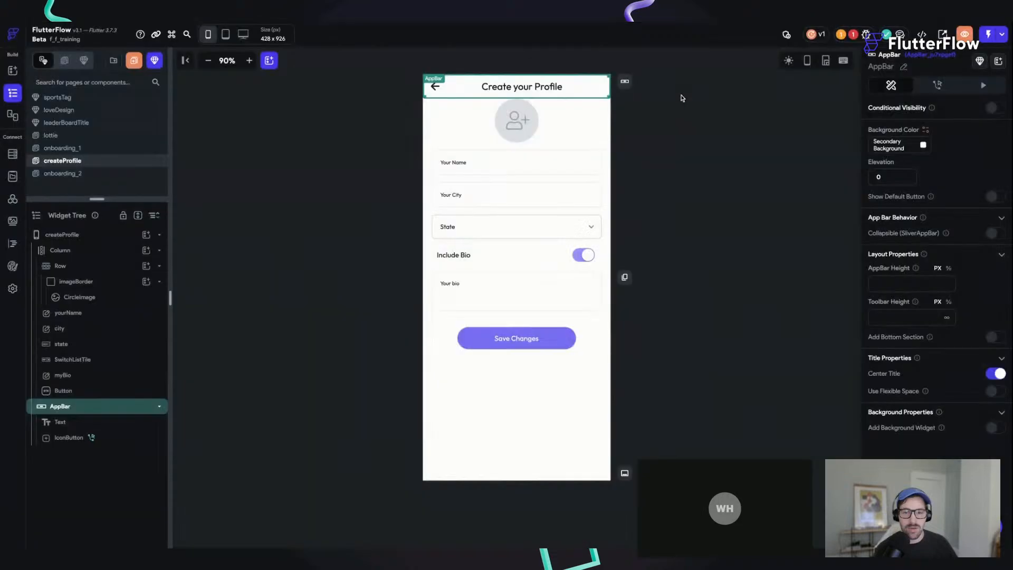
Step: Delete the "Create your Profile" title text from the AppBar and save the project
{"action": "left_click", "coordinate": [80, 422]}
{"action": "key", "text": "Delete"}
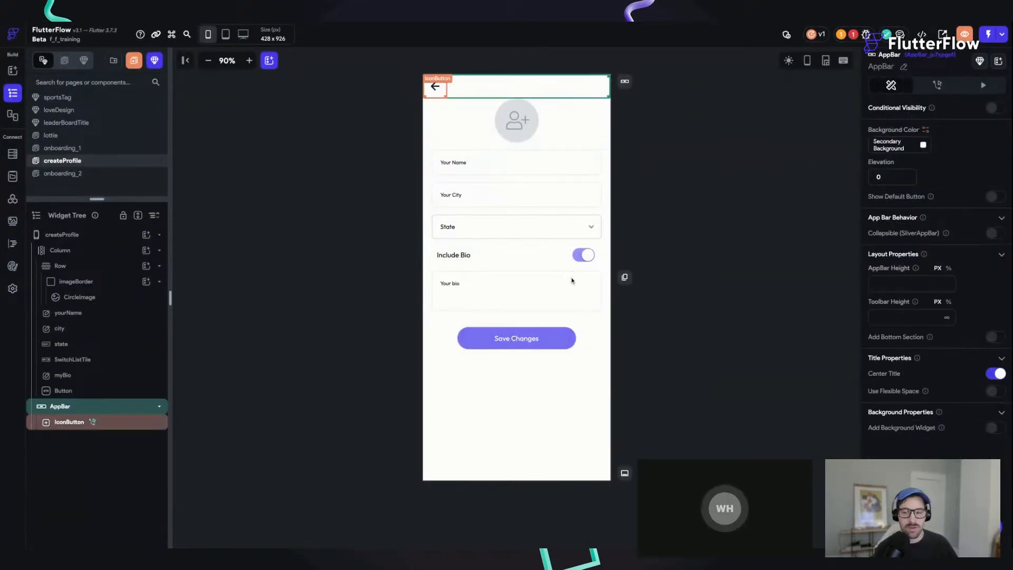
{"action": "left_click", "coordinate": [509, 200]}
{"action": "left_click", "coordinate": [501, 259]}
{"action": "key", "text": "ctrl+s"}
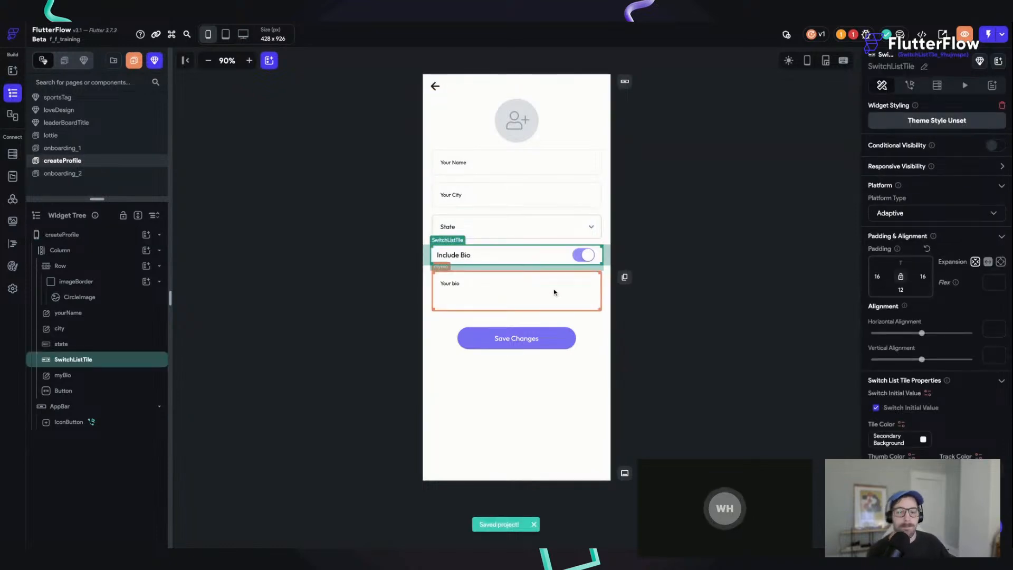
Step: Turn off the initial value of the Include Bio switch
{"action": "left_click", "coordinate": [554, 292]}
{"action": "left_click", "coordinate": [554, 261]}
{"action": "left_click", "coordinate": [877, 410]}
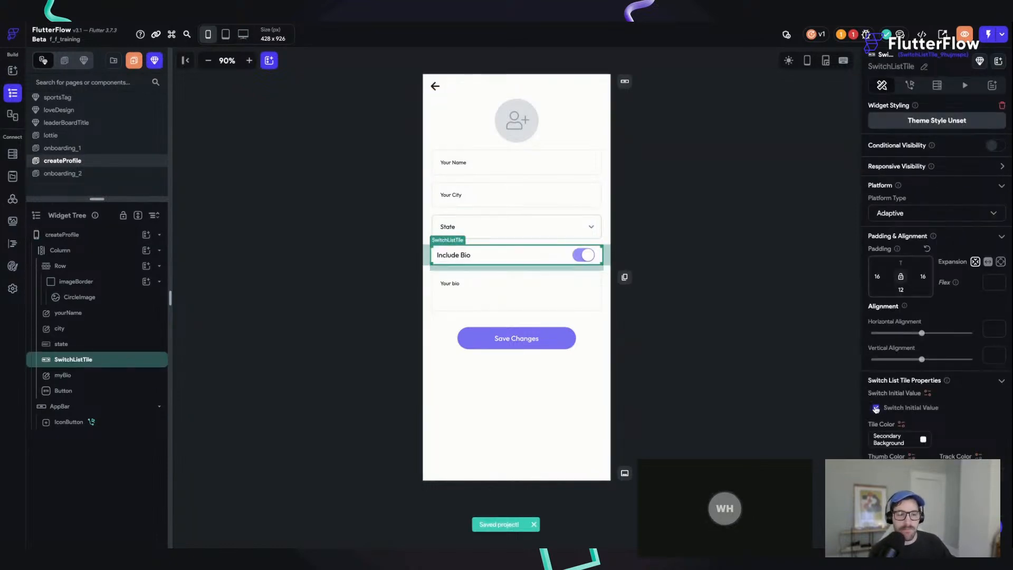
Step: Add a 300 ms Fade animation on page load to the myBio field, with Hide Before Animating and Apply same duration & delay enabled
{"action": "left_click", "coordinate": [566, 289]}
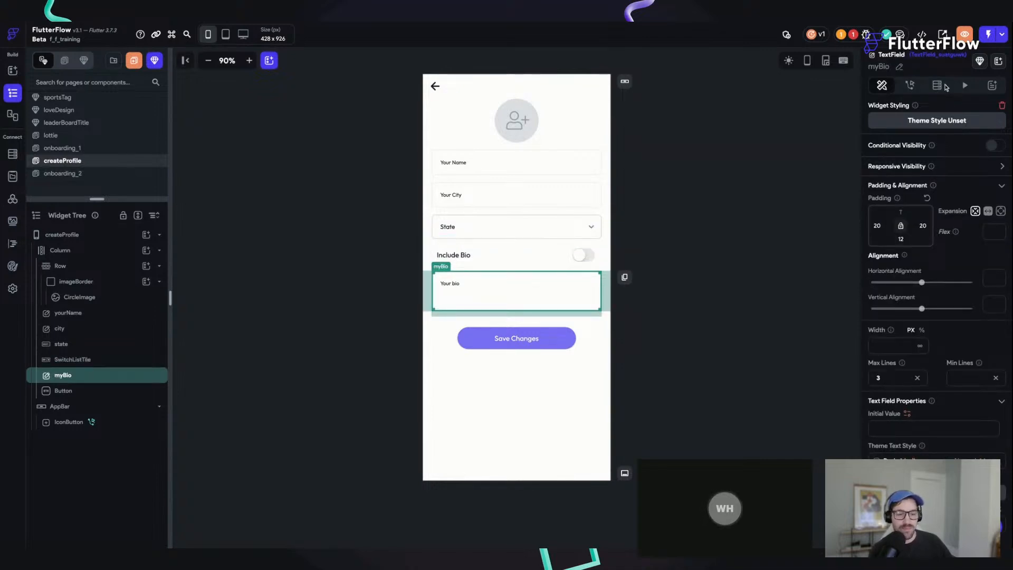
{"action": "left_click", "coordinate": [963, 87]}
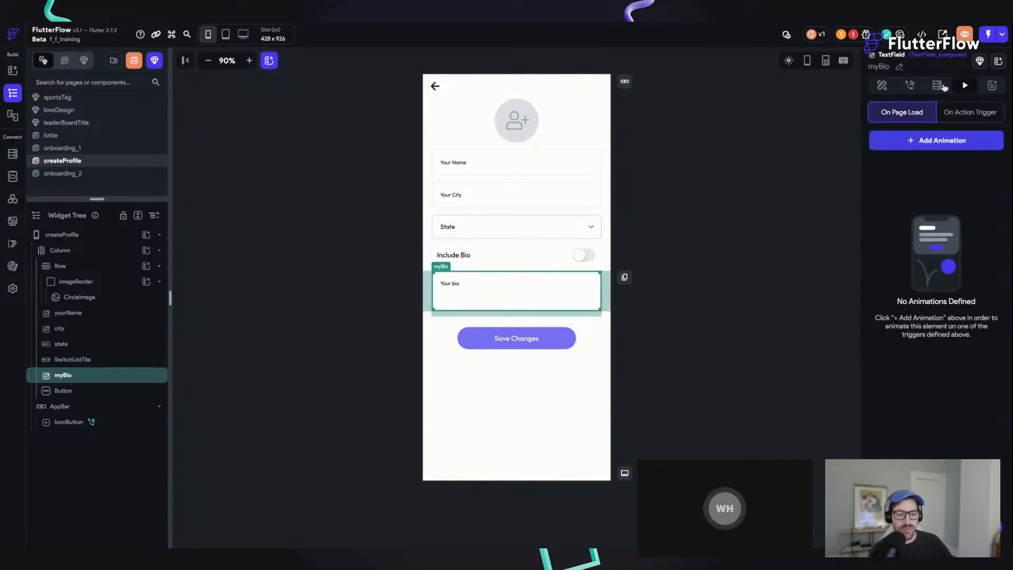
{"action": "left_click", "coordinate": [936, 140]}
{"action": "left_click", "coordinate": [931, 188]}
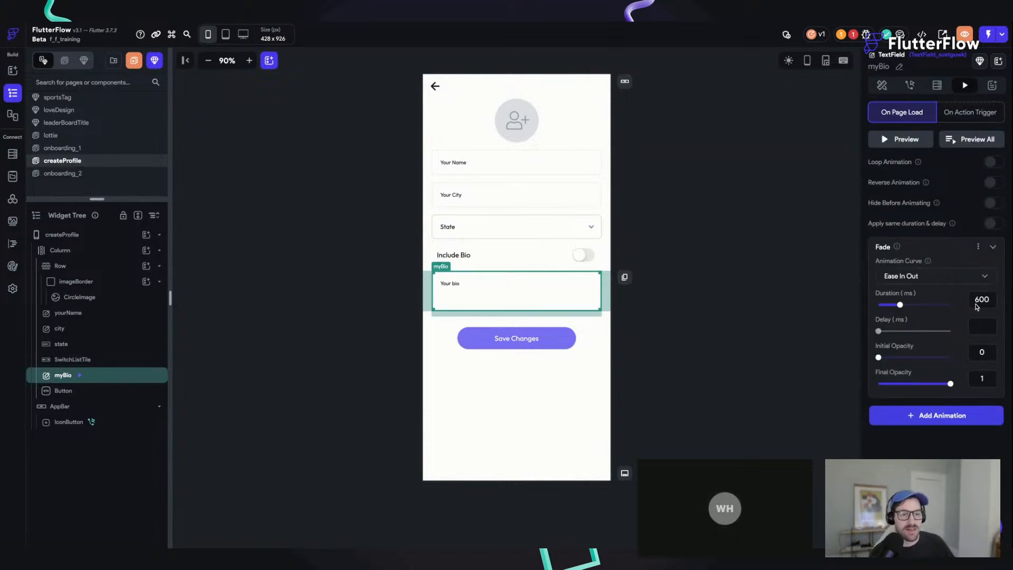
{"action": "double_click", "coordinate": [979, 299]}
{"action": "type", "text": "300"}
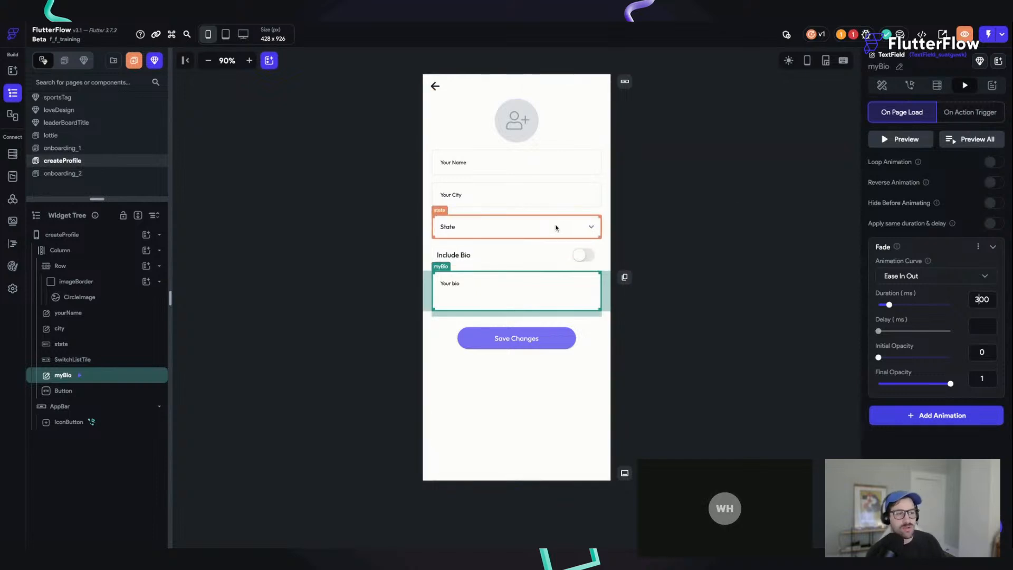
{"action": "left_click", "coordinate": [994, 223]}
{"action": "left_click", "coordinate": [993, 203]}
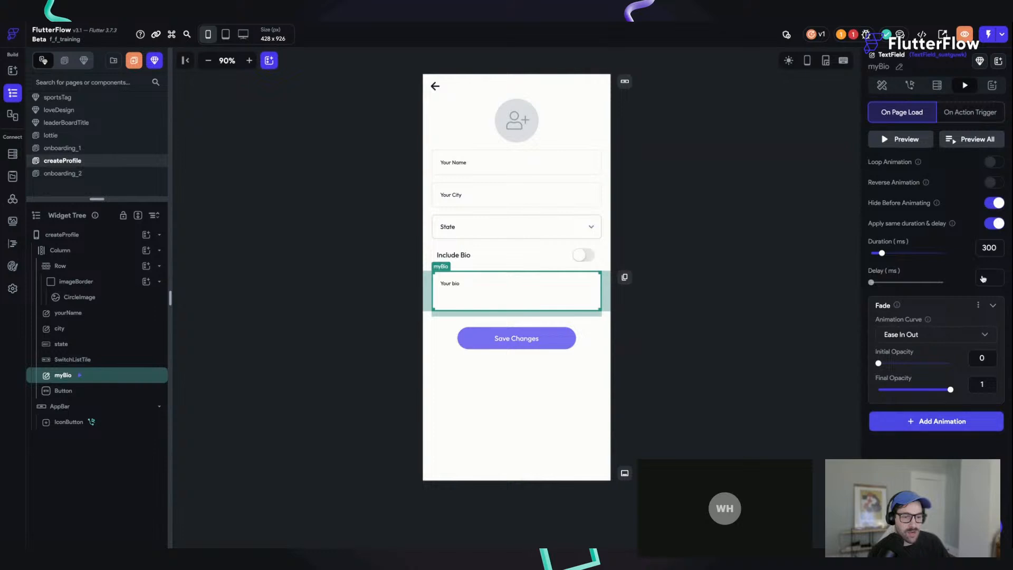
Step: Collapse the Fade settings and add a Slide animation to the myBio field's page-load animations
{"action": "left_click", "coordinate": [937, 421]}
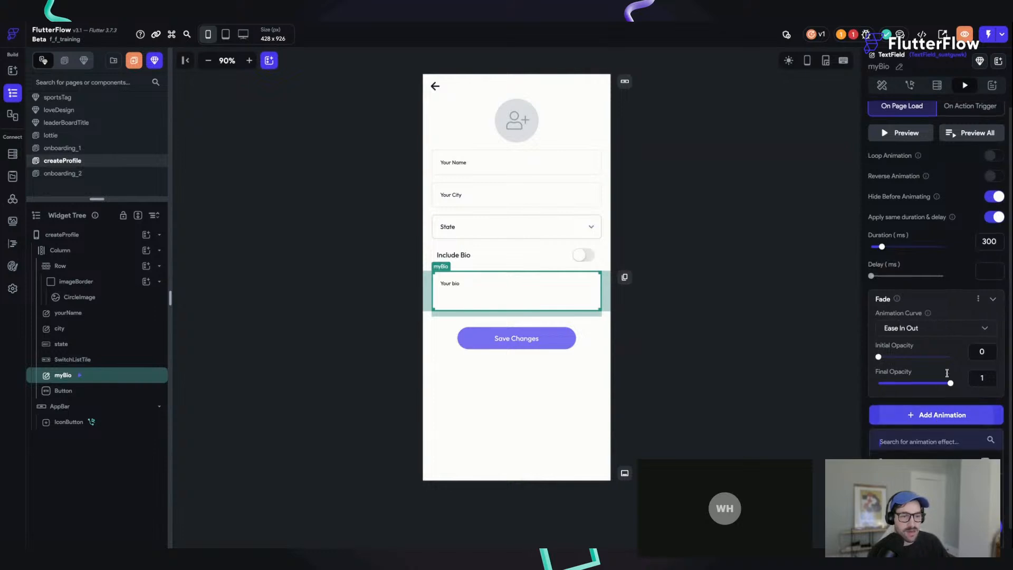
{"action": "left_click", "coordinate": [993, 280]}
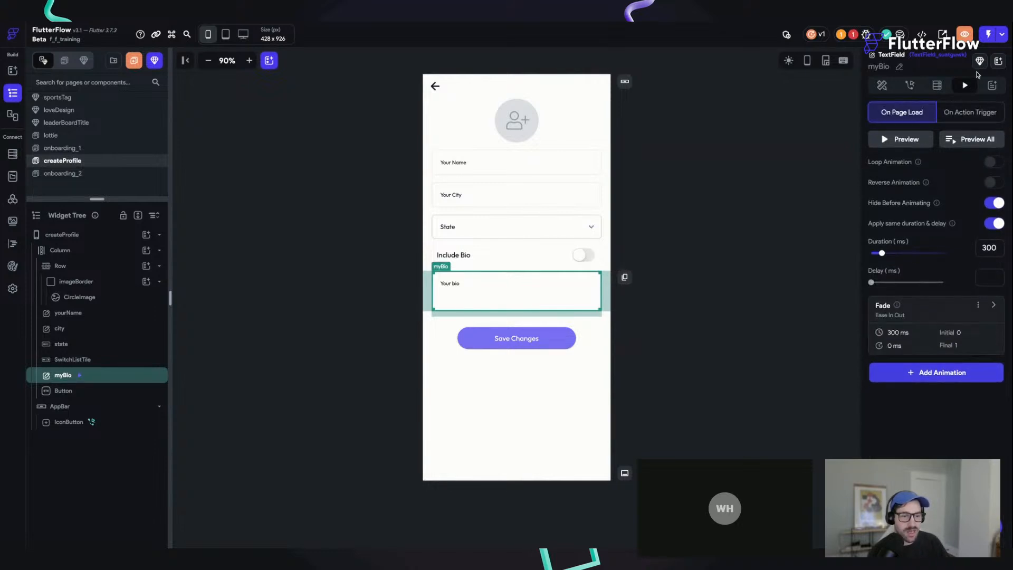
{"action": "left_click", "coordinate": [937, 371]}
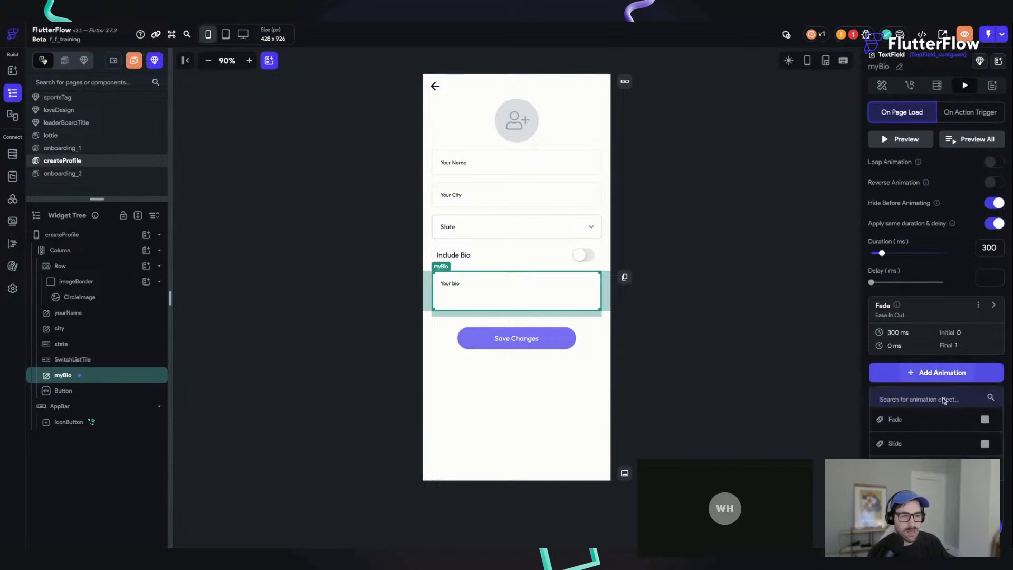
{"action": "left_click", "coordinate": [910, 447]}
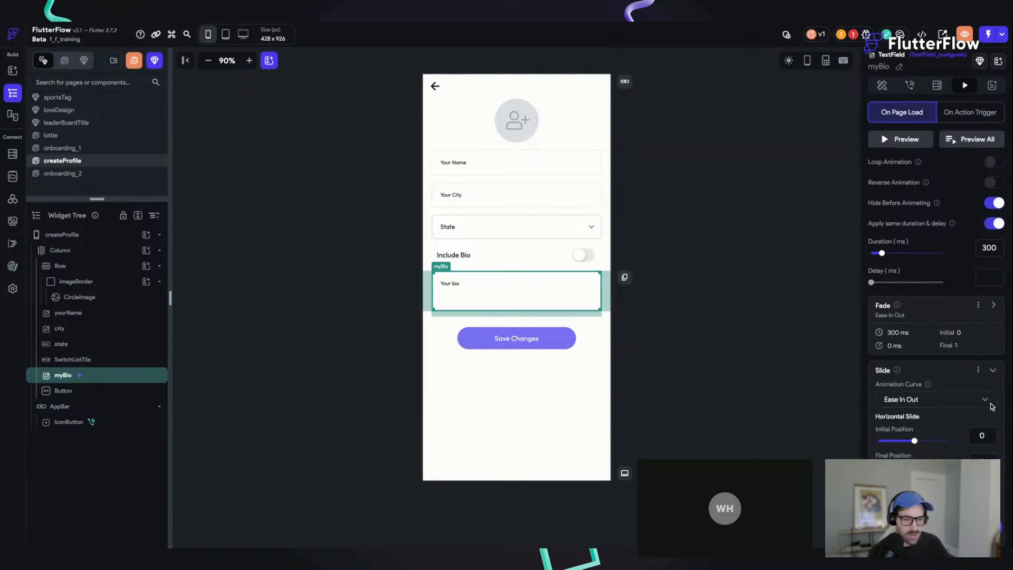
Step: Add a Tilt animation to the myBio field's page-load animations with an initial vertical tilt of 500 degrees
{"action": "left_click", "coordinate": [993, 370]}
{"action": "left_click", "coordinate": [930, 441]}
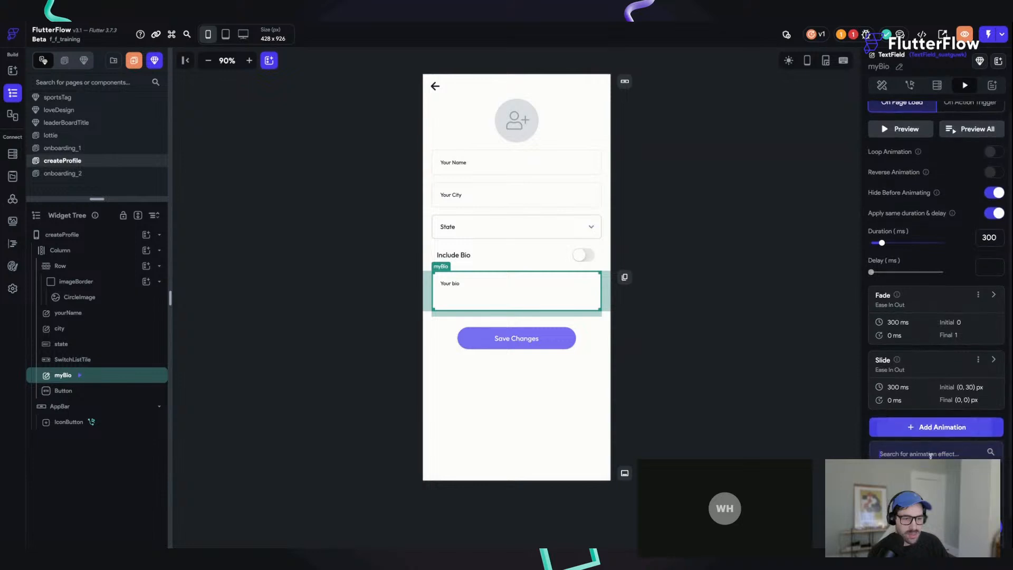
{"action": "scroll", "coordinate": [930, 448], "scroll_direction": "down", "scroll_amount": 2}
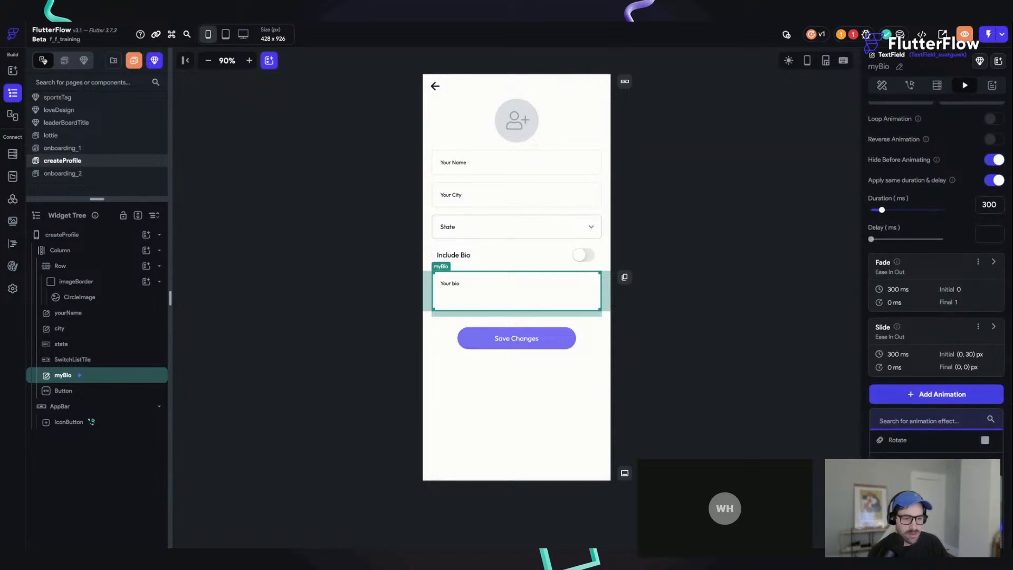
{"action": "left_click", "coordinate": [917, 488]}
{"action": "scroll", "coordinate": [951, 346], "scroll_direction": "down", "scroll_amount": 4}
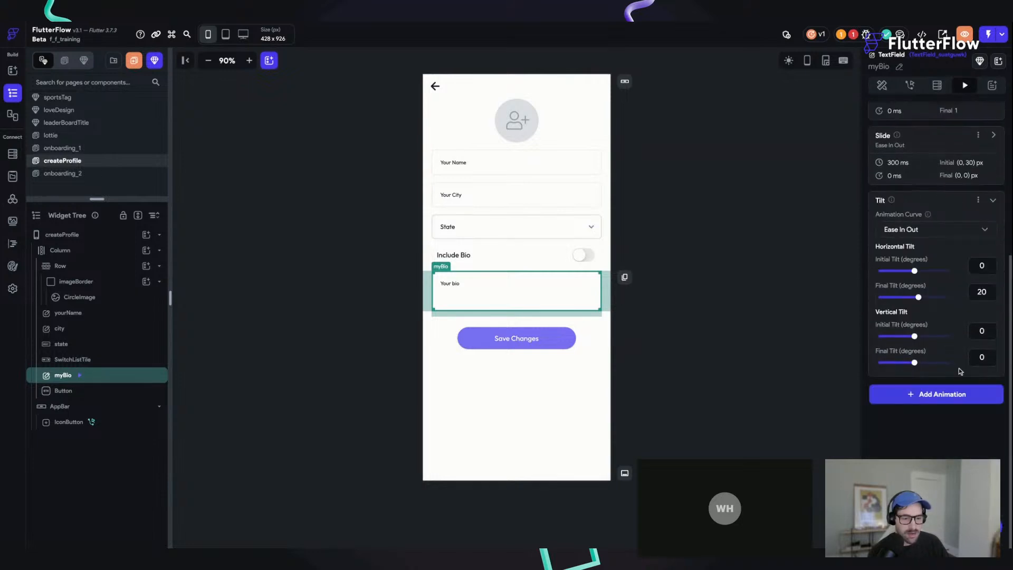
{"action": "left_click", "coordinate": [977, 331]}
{"action": "type", "text": "500"}
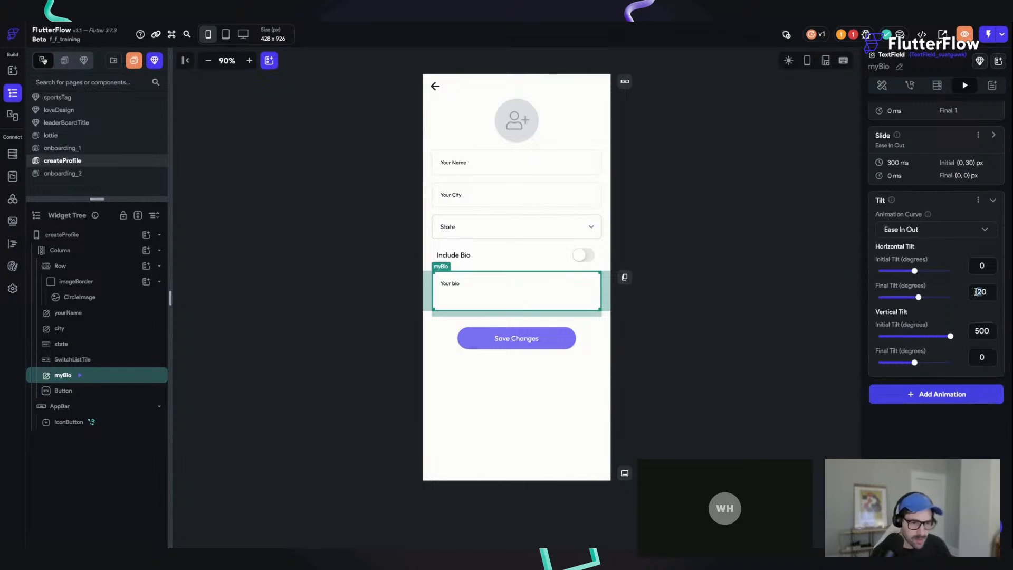
Step: Preview all page-load animations three times and save the project
{"action": "scroll", "coordinate": [977, 253], "scroll_direction": "up", "scroll_amount": 5}
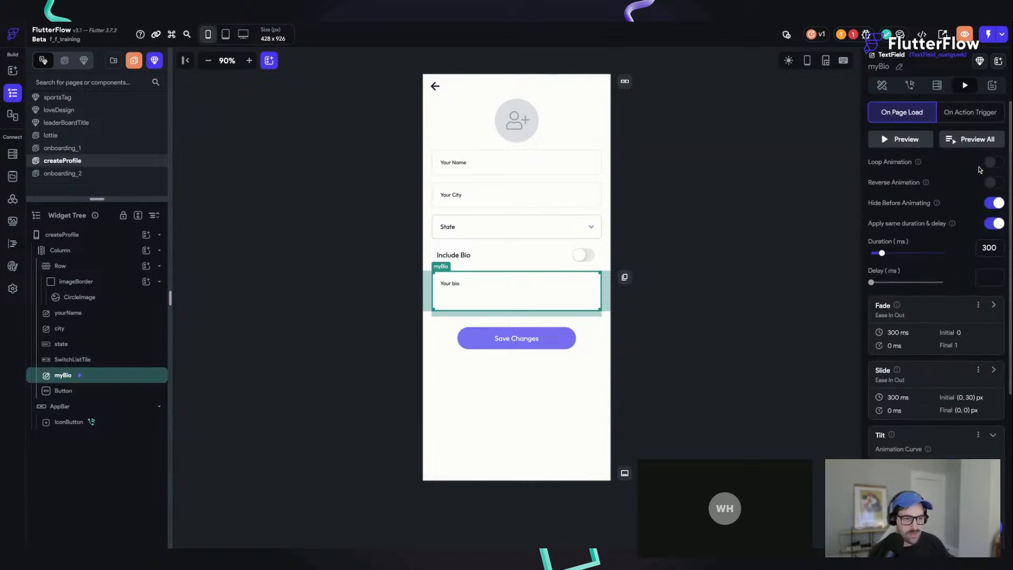
{"action": "left_click", "coordinate": [975, 140]}
{"action": "left_click", "coordinate": [975, 140]}
{"action": "left_click", "coordinate": [975, 140]}
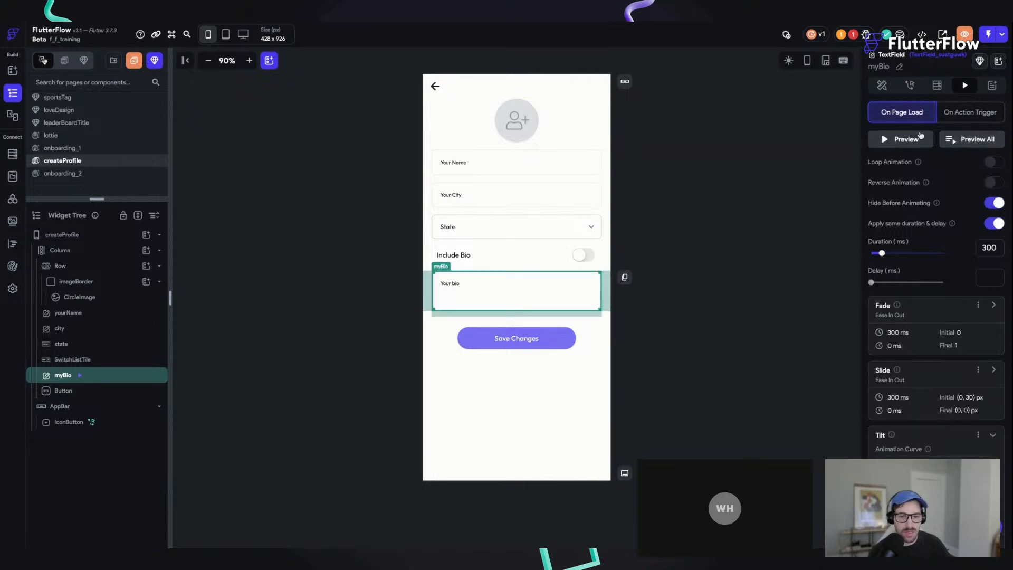
{"action": "key", "text": "ctrl+s"}
Step: Enable Conditional Visibility on the myBio field, bind it to switchListTileValue, and save the project
{"action": "left_click", "coordinate": [881, 85]}
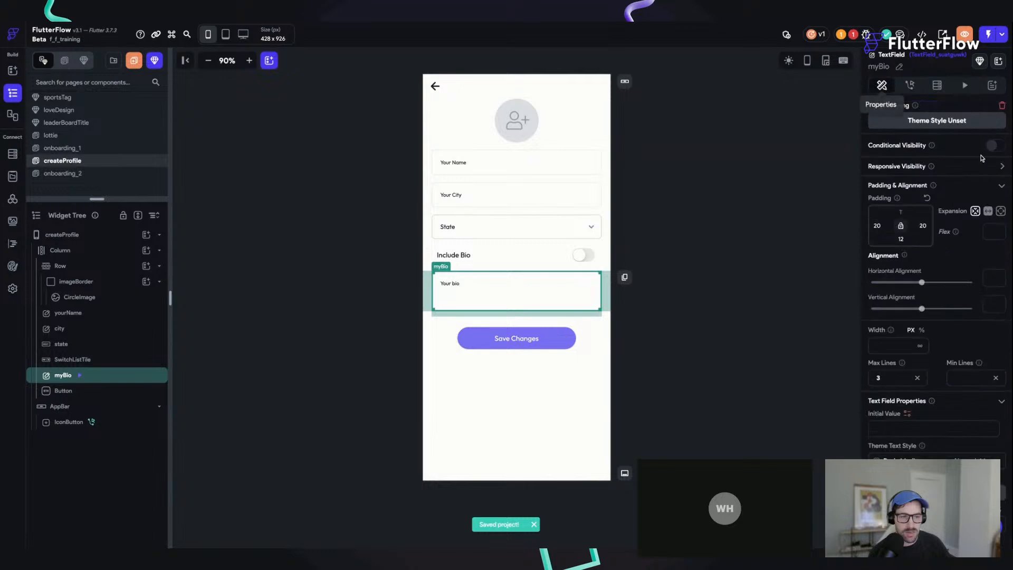
{"action": "left_click", "coordinate": [994, 145]}
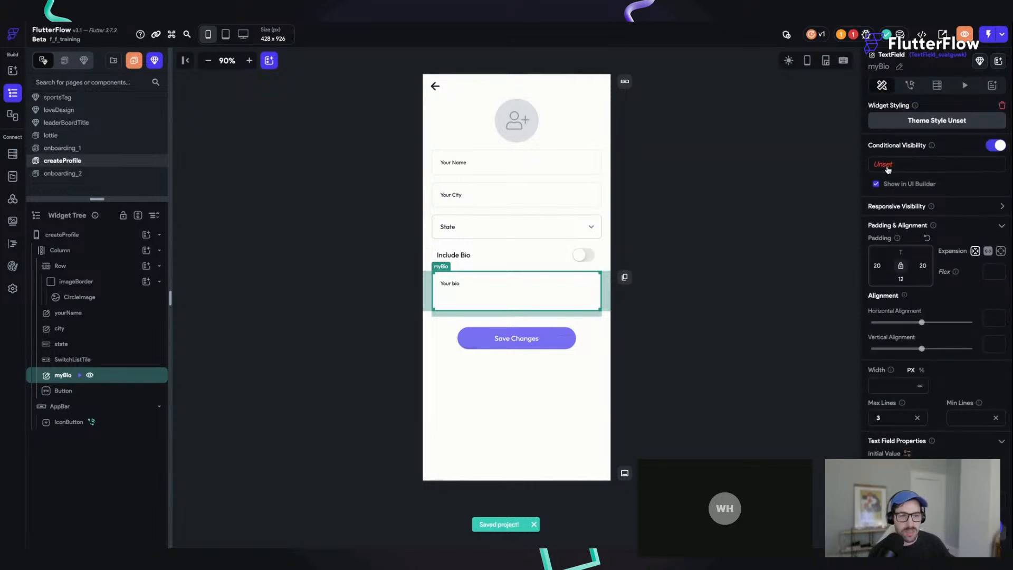
{"action": "left_click", "coordinate": [887, 167]}
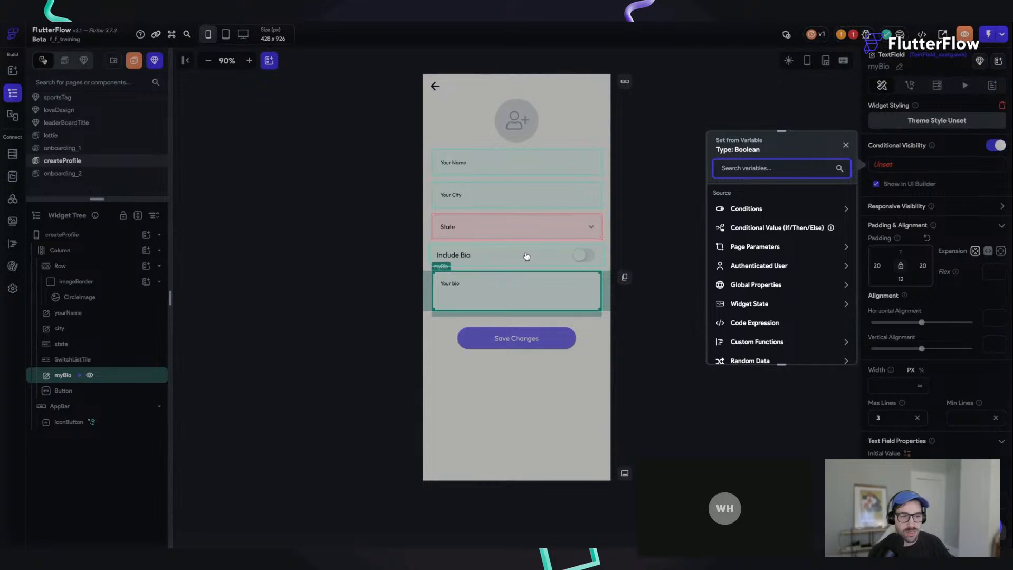
{"action": "left_click", "coordinate": [478, 256]}
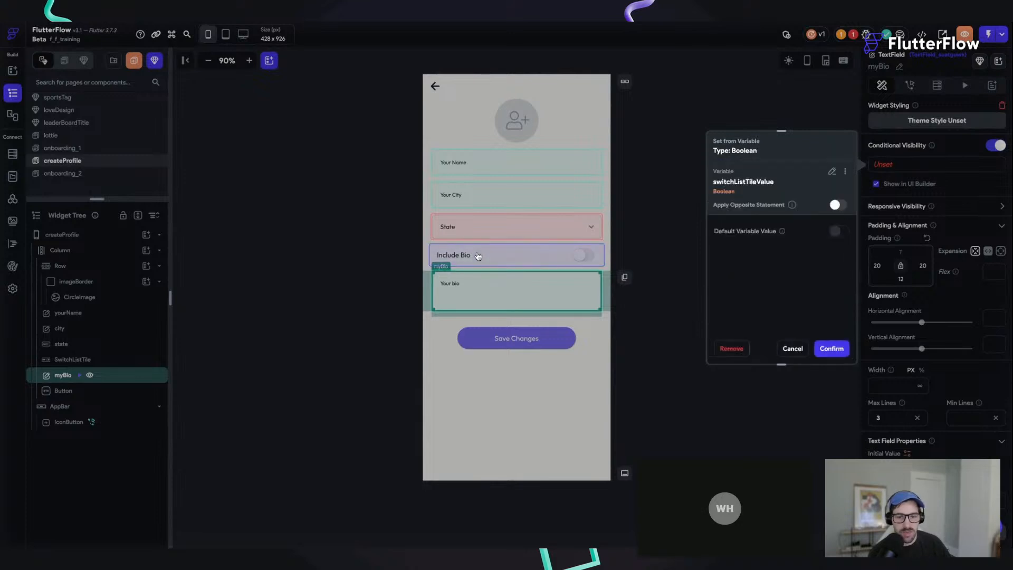
{"action": "left_click", "coordinate": [830, 349]}
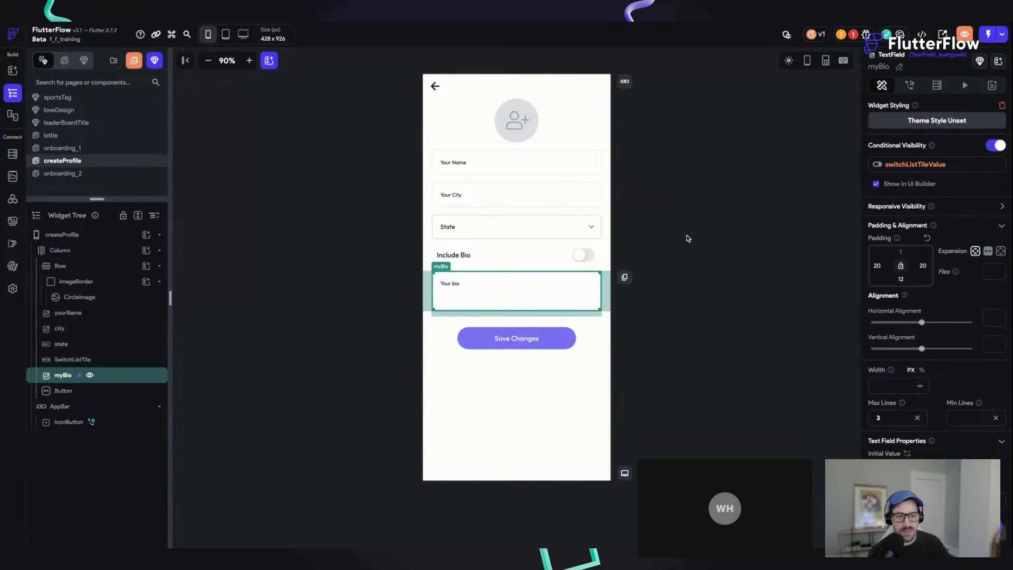
{"action": "key", "text": "super+s"}
Step: Change the On Tap action of the Next button on the onboarding_2 page to Navigate To createProfile
{"action": "left_click", "coordinate": [532, 256]}
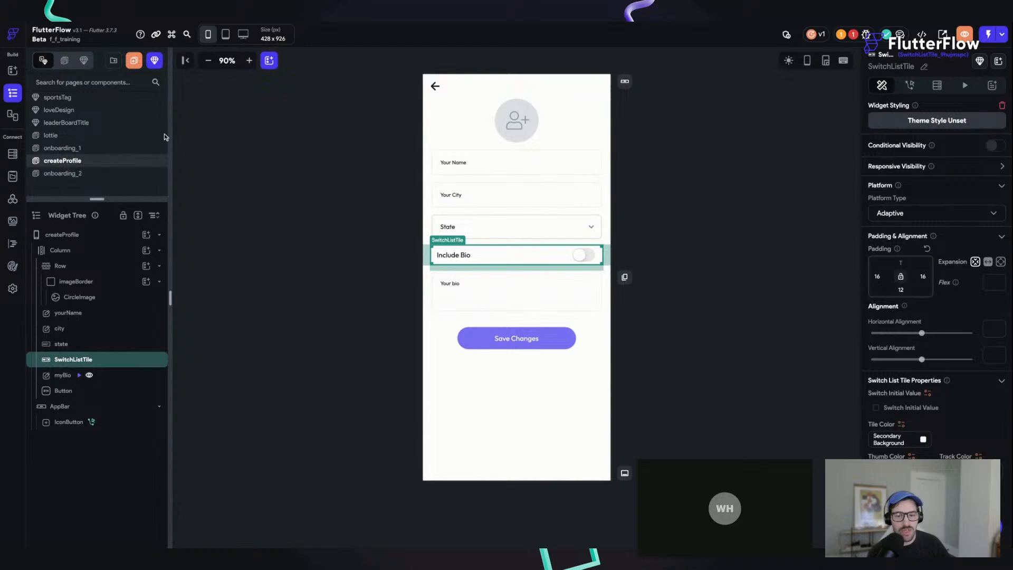
{"action": "left_click", "coordinate": [91, 149]}
{"action": "left_click", "coordinate": [91, 175]}
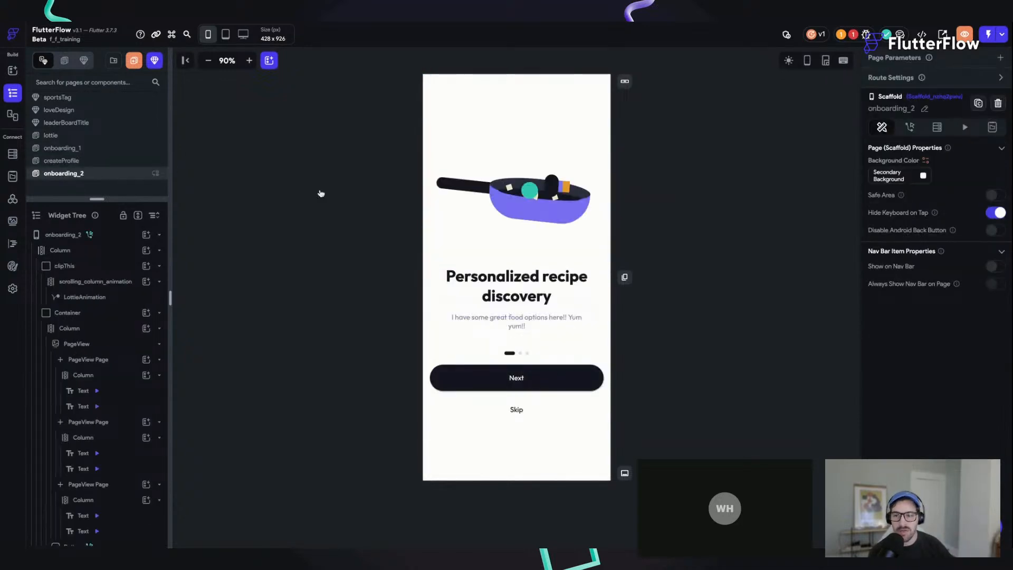
{"action": "left_click", "coordinate": [537, 379]}
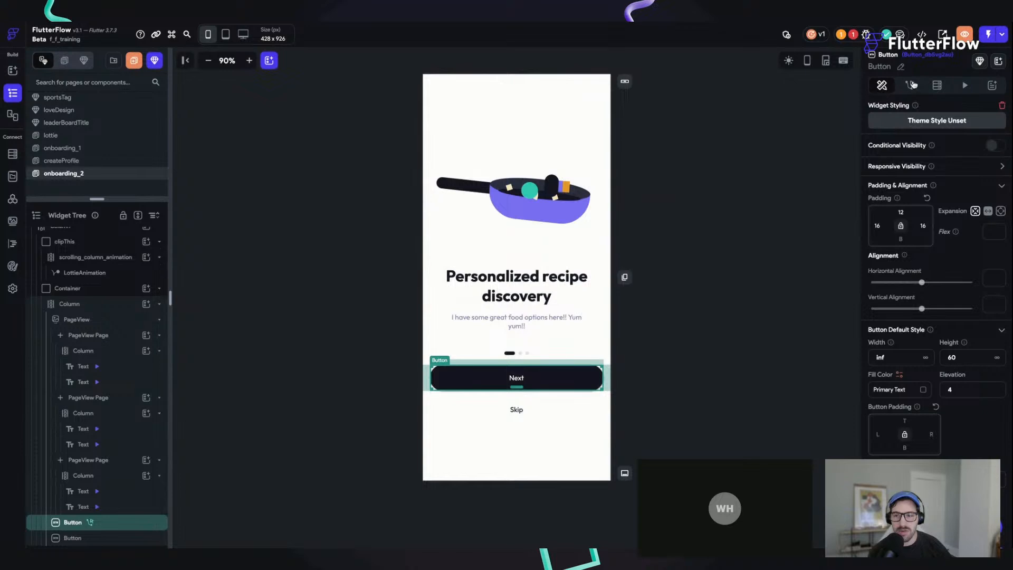
{"action": "left_click", "coordinate": [911, 85]}
{"action": "left_click", "coordinate": [915, 203]}
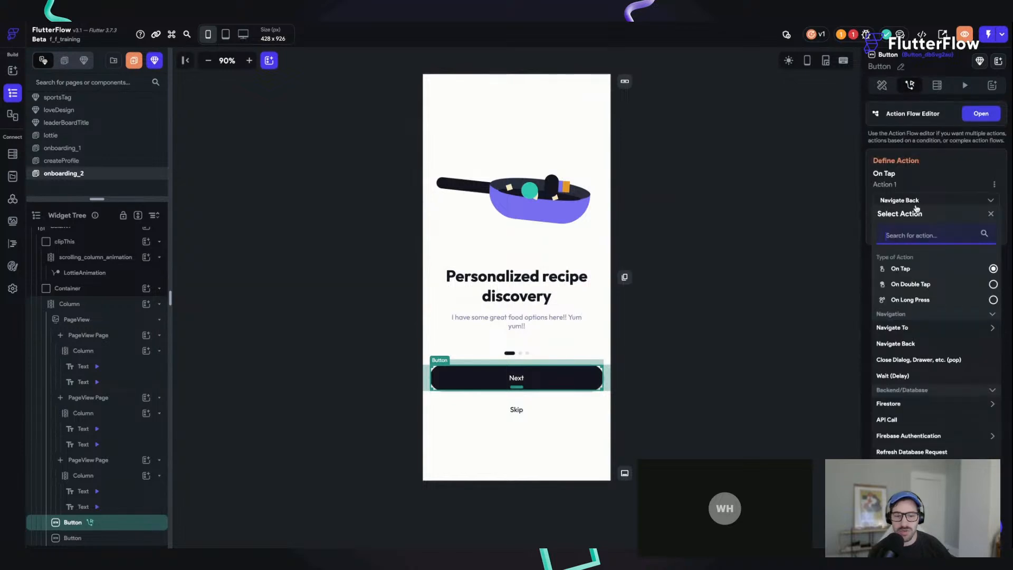
{"action": "type", "text": "naviga"}
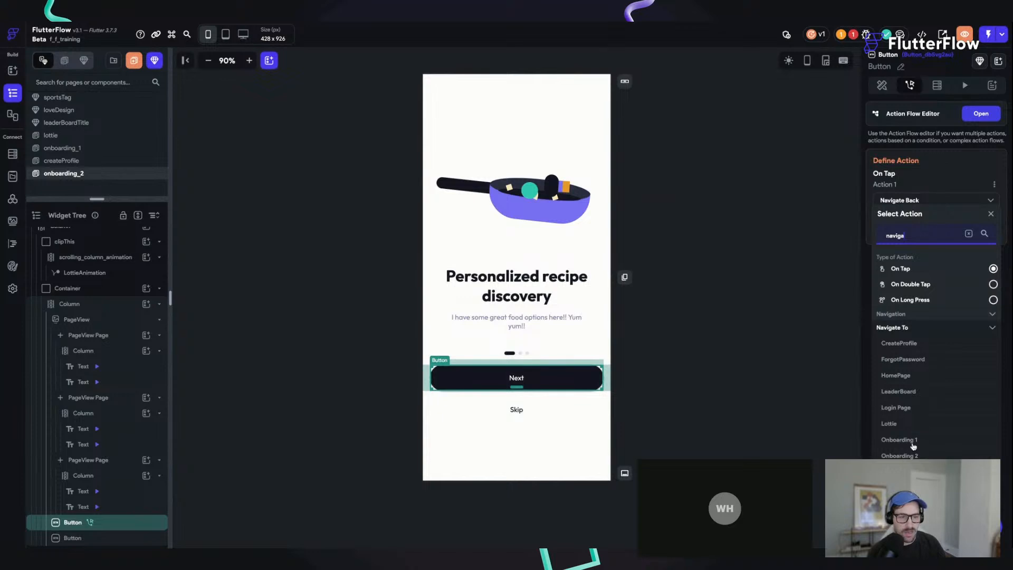
{"action": "left_click", "coordinate": [908, 344]}
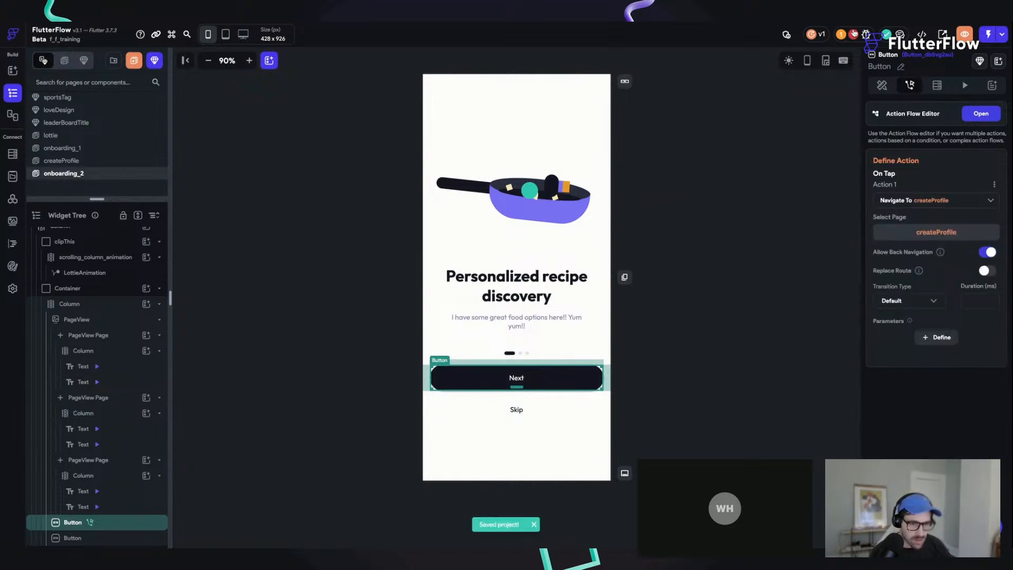
Step: Open the CircleImage image path setting from the Property Override error in the project issues
{"action": "left_click", "coordinate": [853, 34]}
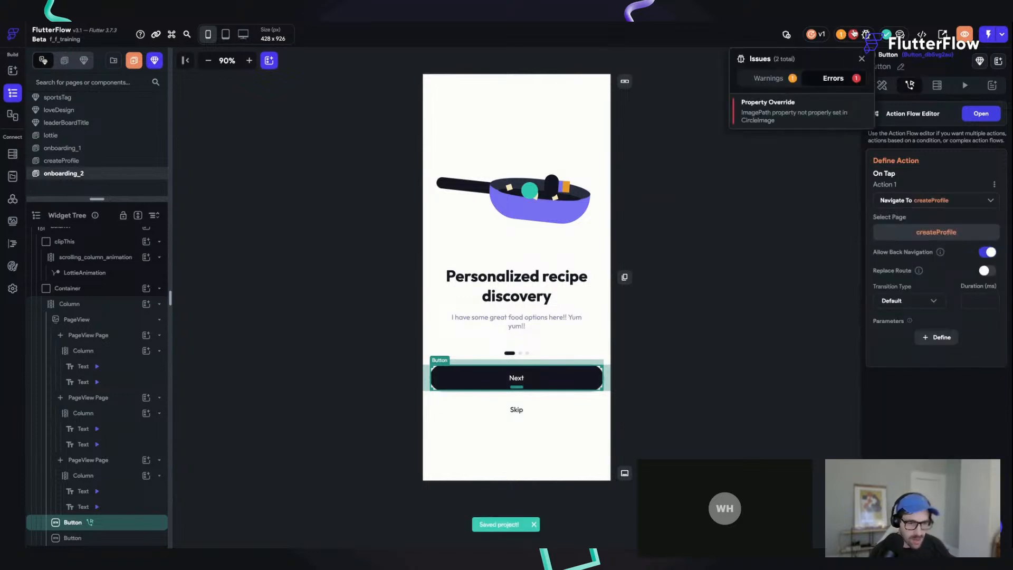
{"action": "left_click", "coordinate": [794, 106]}
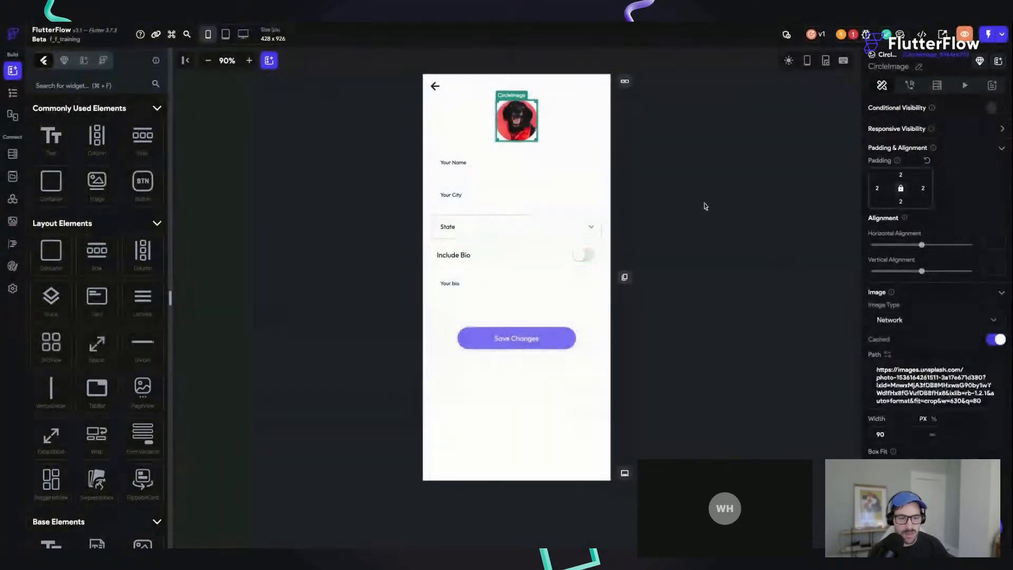
{"action": "left_click", "coordinate": [743, 186]}
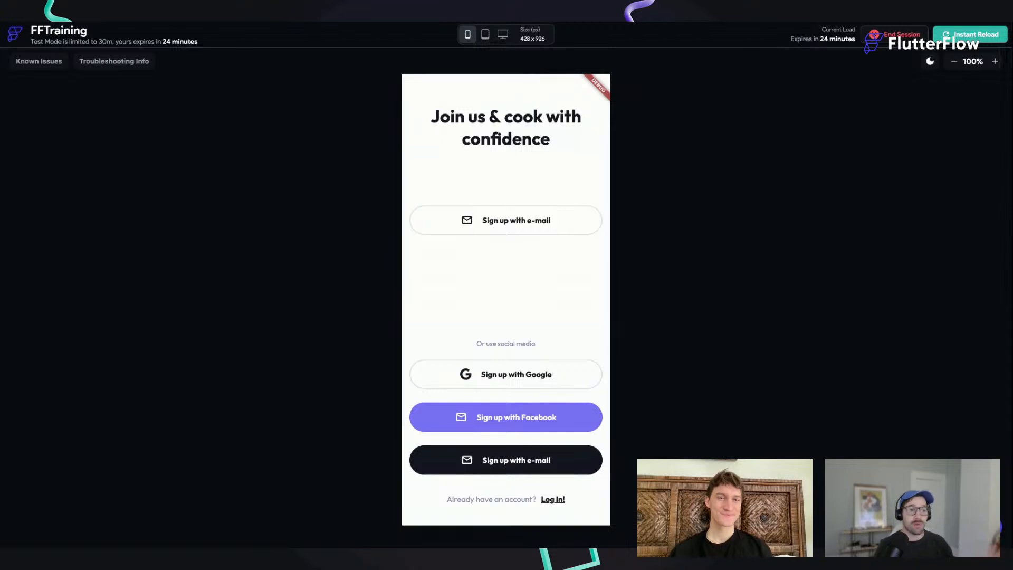
Step: In the FFTraining test session, start the e-mail sign-up, swipe through the onboarding texts, and try Next on both onboarding pages
{"action": "left_click", "coordinate": [520, 225]}
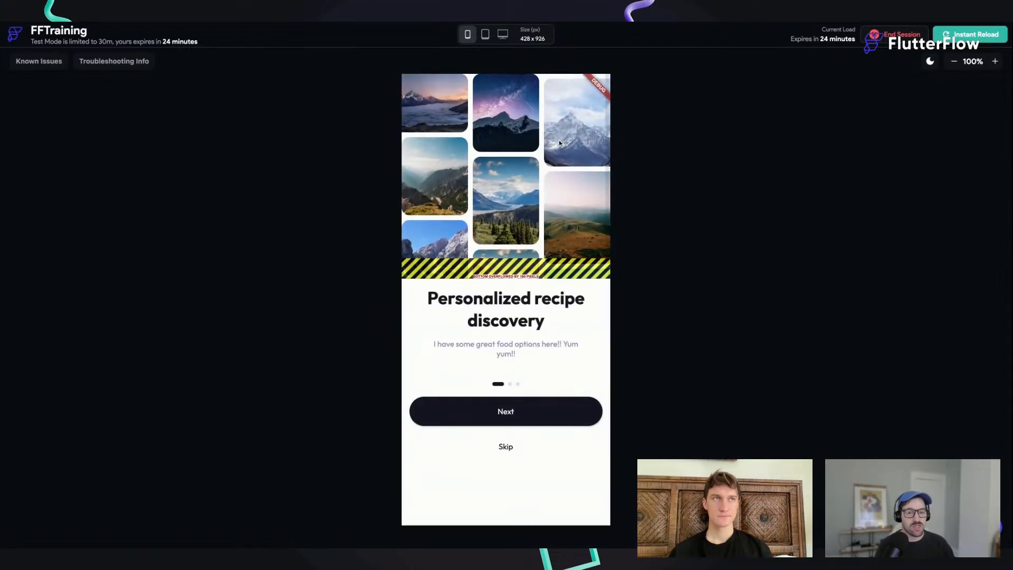
{"action": "left_click_drag", "start_coordinate": [561, 332], "coordinate": [461, 334]}
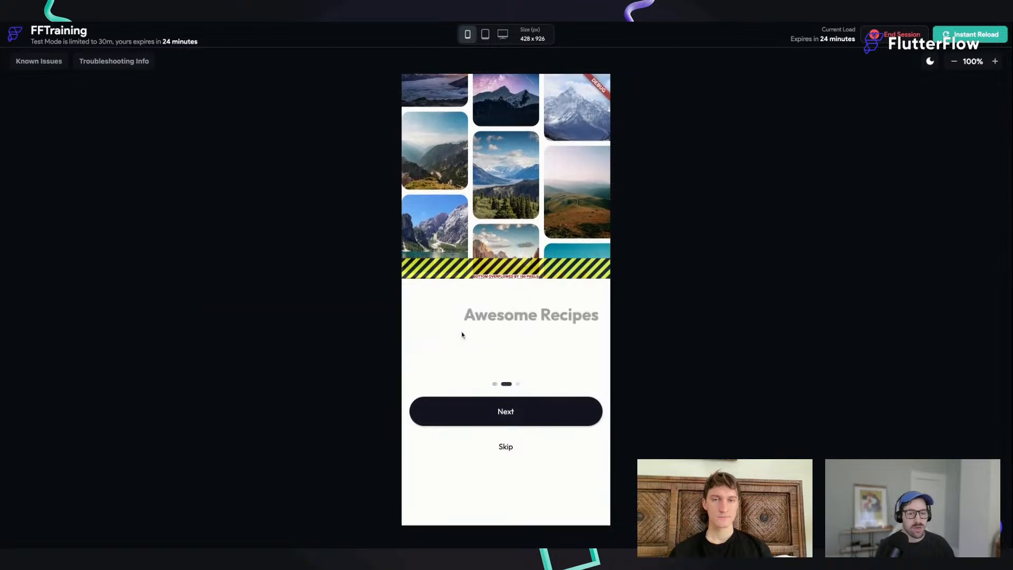
{"action": "left_click_drag", "start_coordinate": [530, 311], "coordinate": [385, 304]}
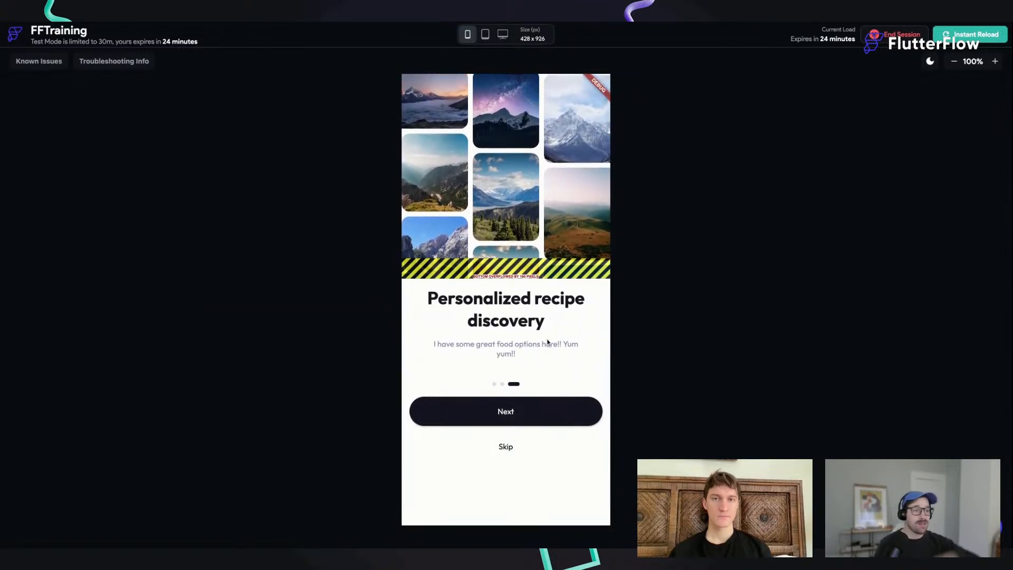
{"action": "left_click", "coordinate": [511, 411]}
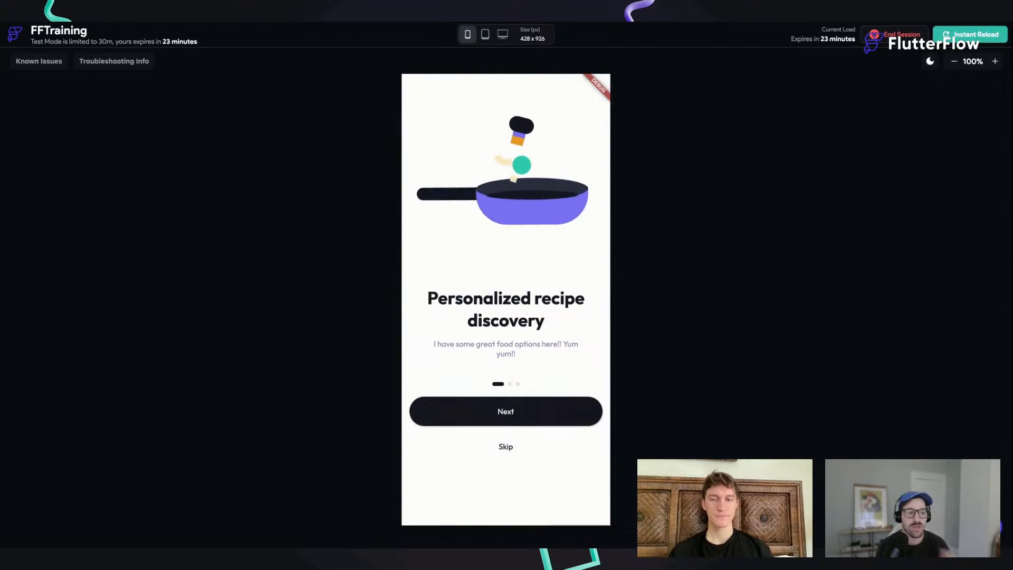
{"action": "left_click", "coordinate": [501, 411]}
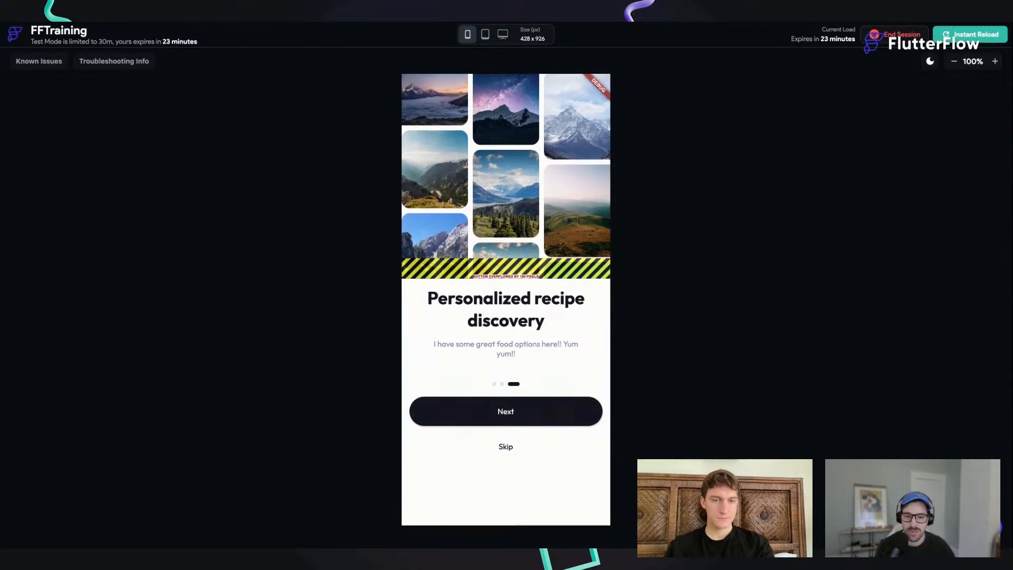
Step: Instantly reload the test session and go through Google sign-up and both onboarding pages to the create-profile page
{"action": "left_click", "coordinate": [975, 35]}
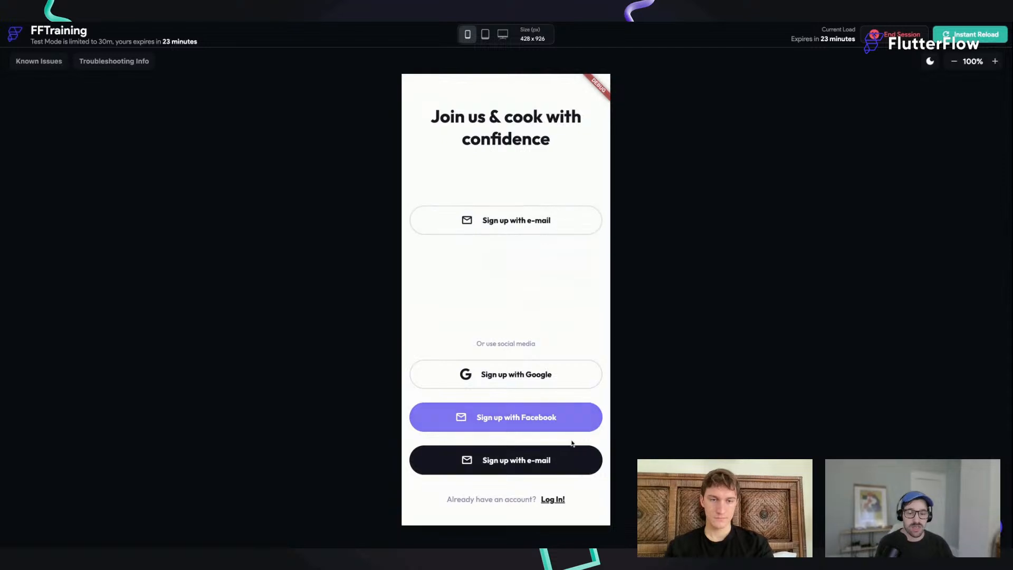
{"action": "left_click", "coordinate": [527, 386]}
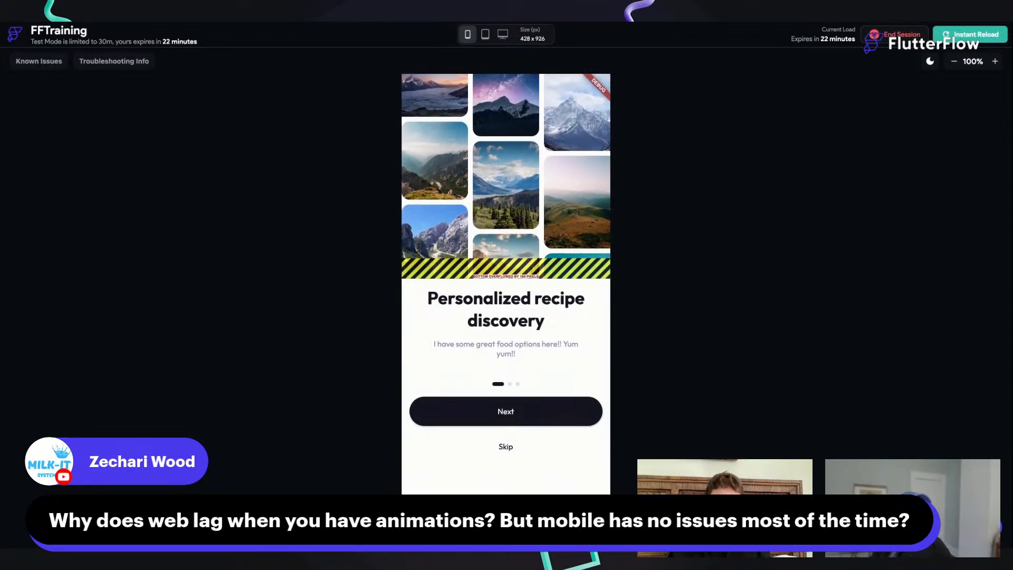
{"action": "left_click", "coordinate": [510, 425]}
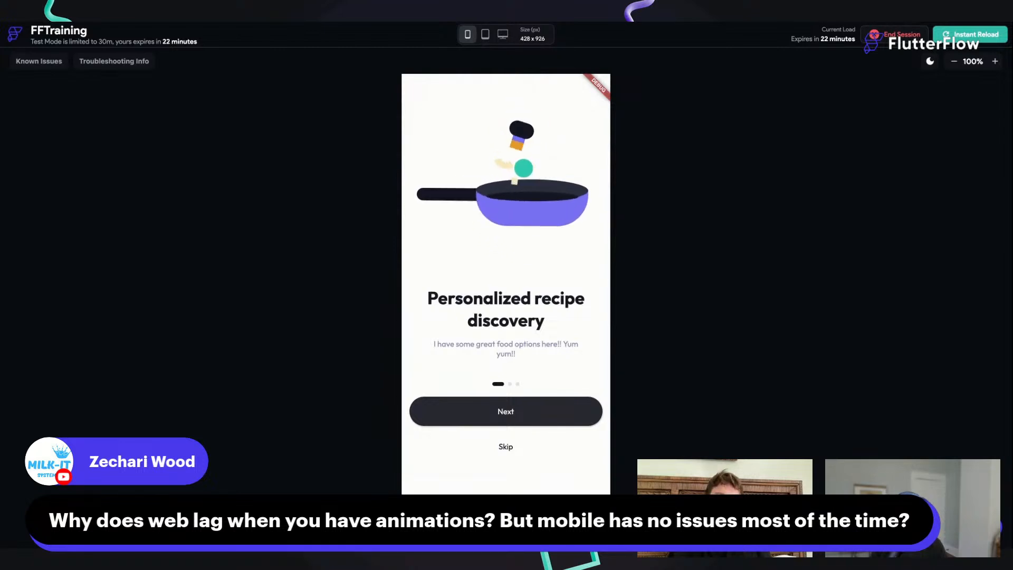
{"action": "left_click", "coordinate": [535, 448]}
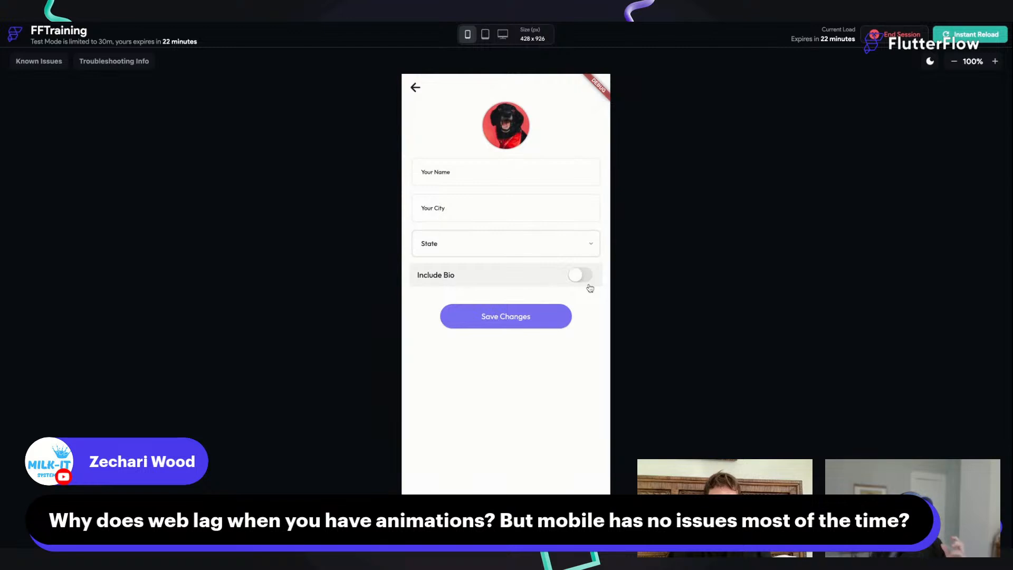
Step: Toggle the Include Bio switch on and off repeatedly to check the bio field's entrance animation
{"action": "left_click", "coordinate": [553, 277]}
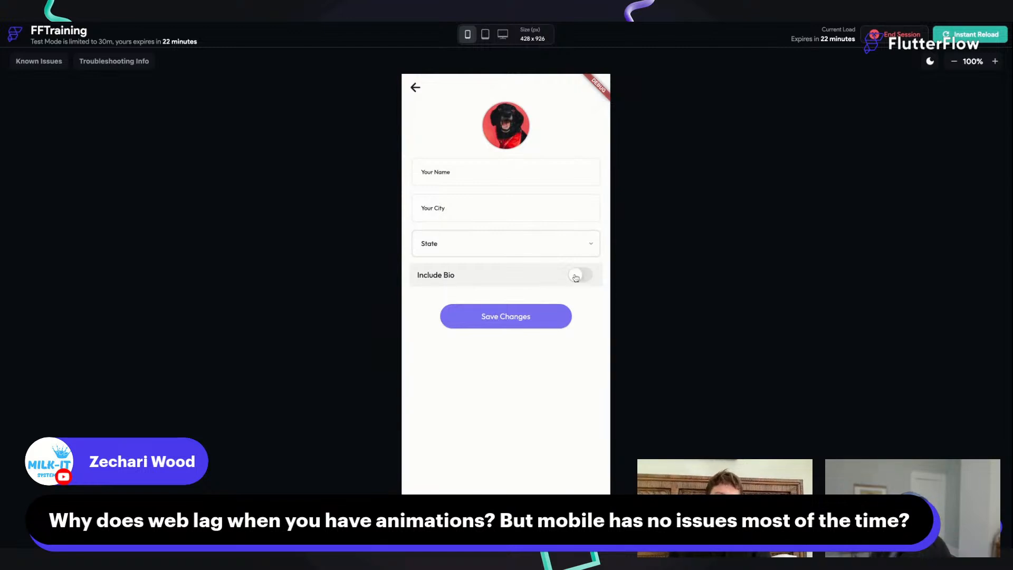
{"action": "left_click", "coordinate": [551, 276]}
{"action": "left_click", "coordinate": [549, 276]}
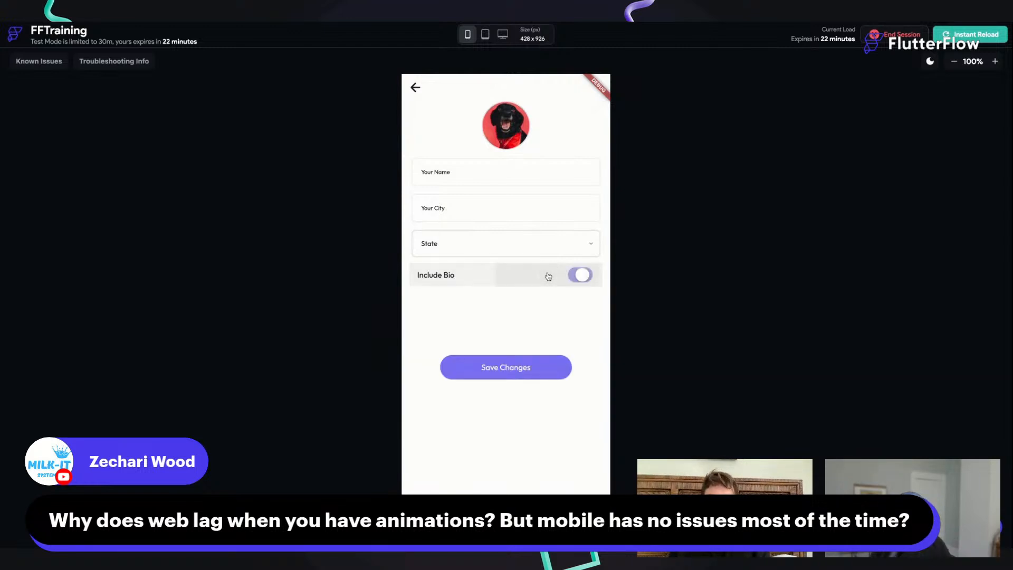
{"action": "left_click", "coordinate": [548, 276]}
{"action": "left_click", "coordinate": [543, 276]}
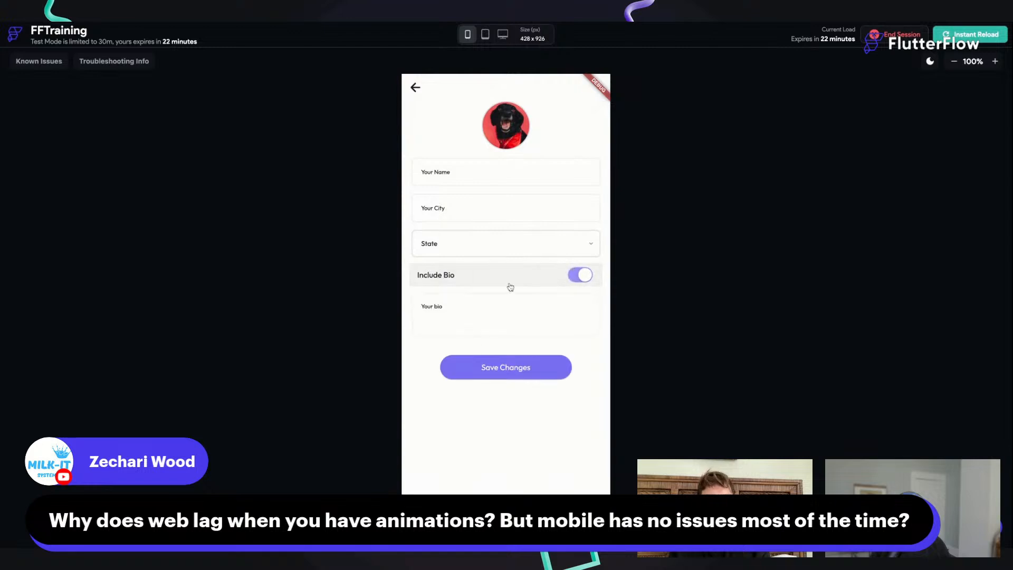
{"action": "left_click", "coordinate": [519, 279]}
{"action": "left_click", "coordinate": [515, 284]}
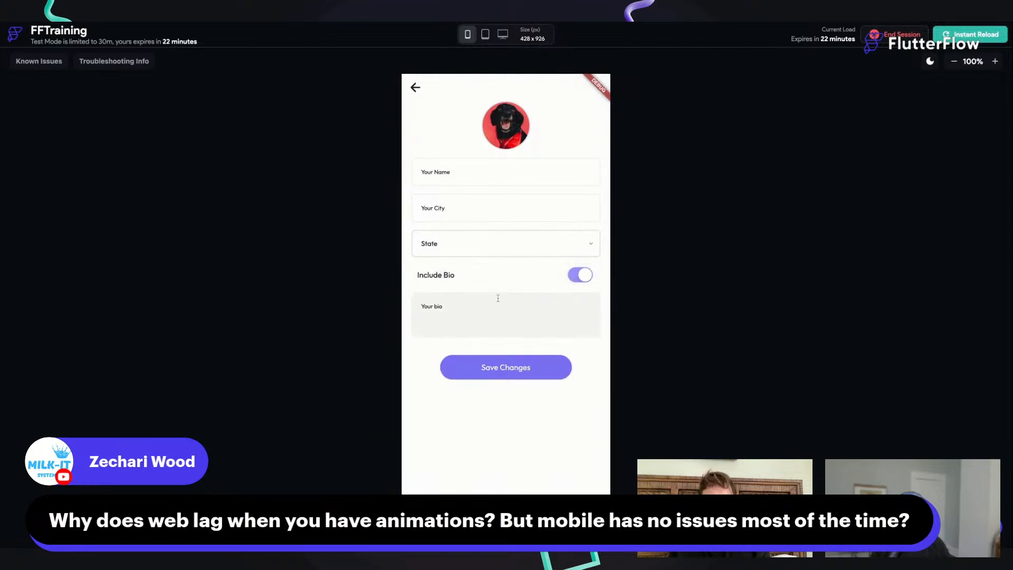
{"action": "left_click", "coordinate": [508, 275]}
{"action": "left_click", "coordinate": [505, 279]}
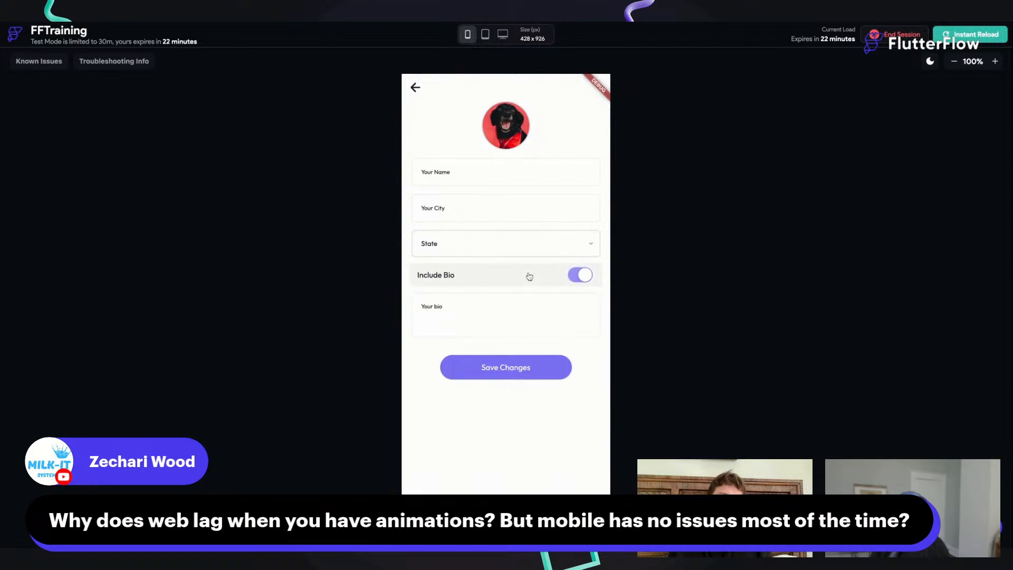
{"action": "left_click", "coordinate": [528, 277]}
{"action": "left_click", "coordinate": [499, 279]}
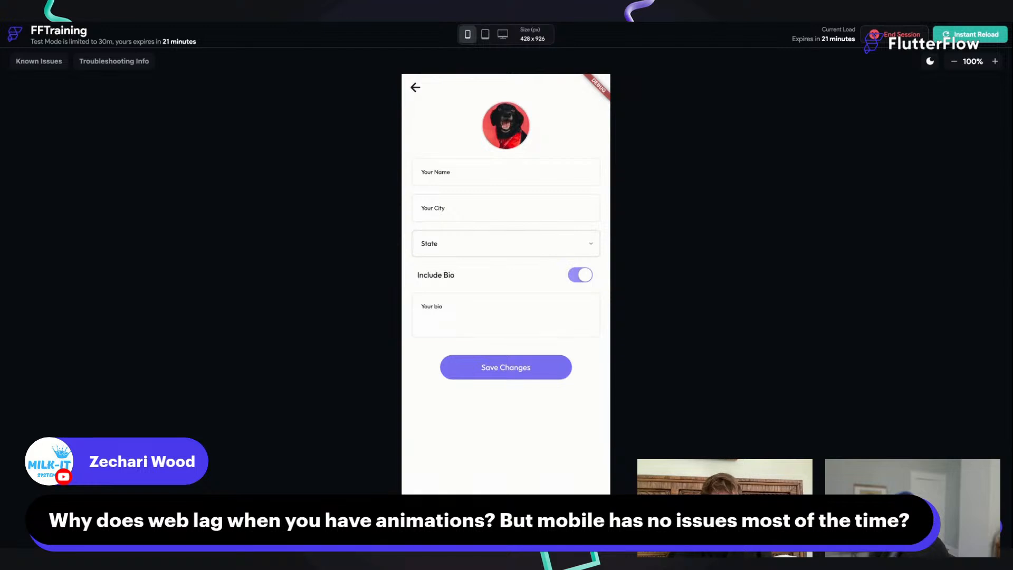
Step: Switch Include Bio off and on several more times, leaving it on, to replay the bio field's animation
{"action": "left_click", "coordinate": [523, 277]}
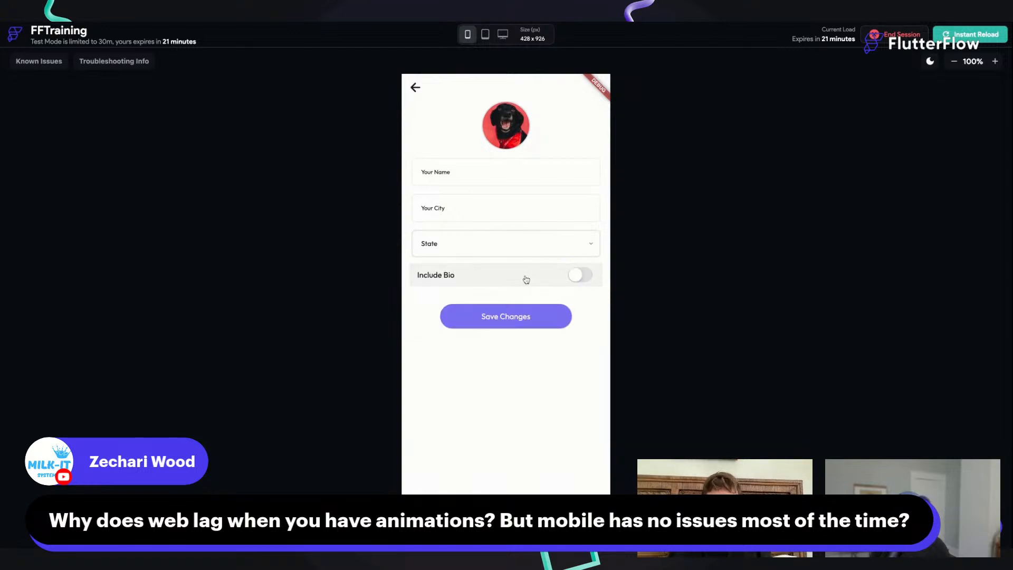
{"action": "left_click", "coordinate": [545, 275]}
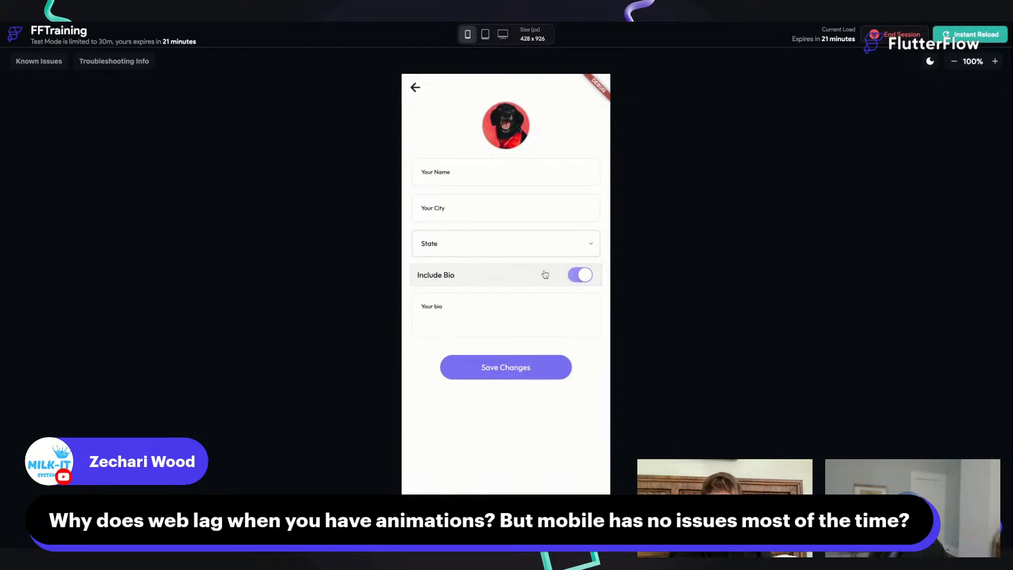
{"action": "left_click", "coordinate": [515, 278]}
{"action": "left_click", "coordinate": [516, 278]}
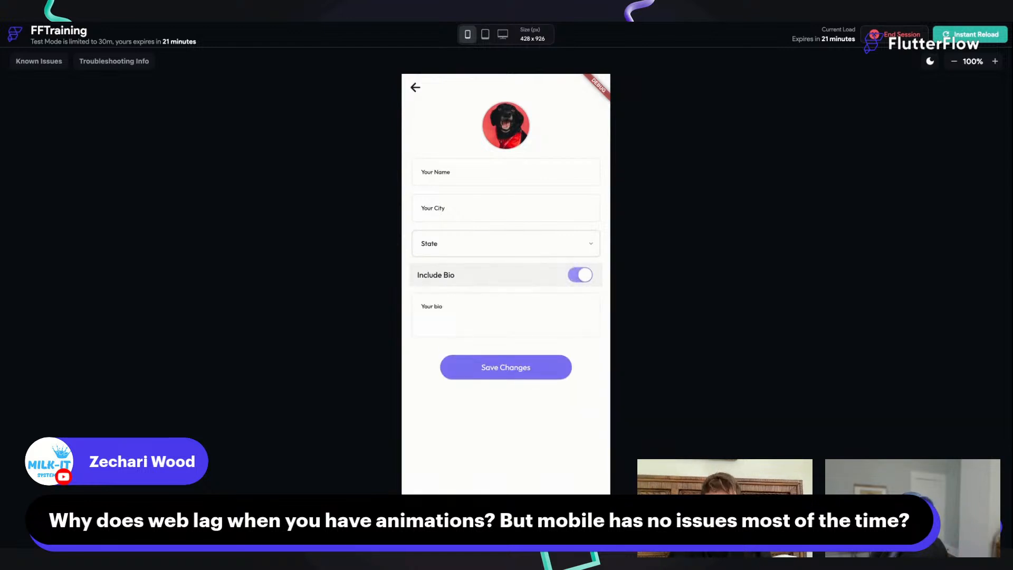
{"action": "left_click", "coordinate": [516, 278]}
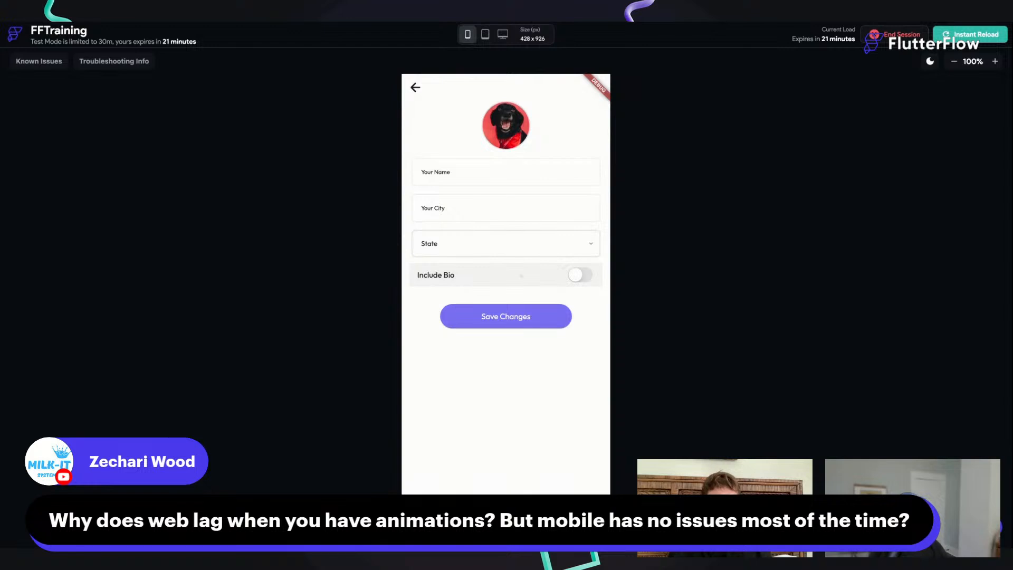
{"action": "left_click", "coordinate": [517, 278]}
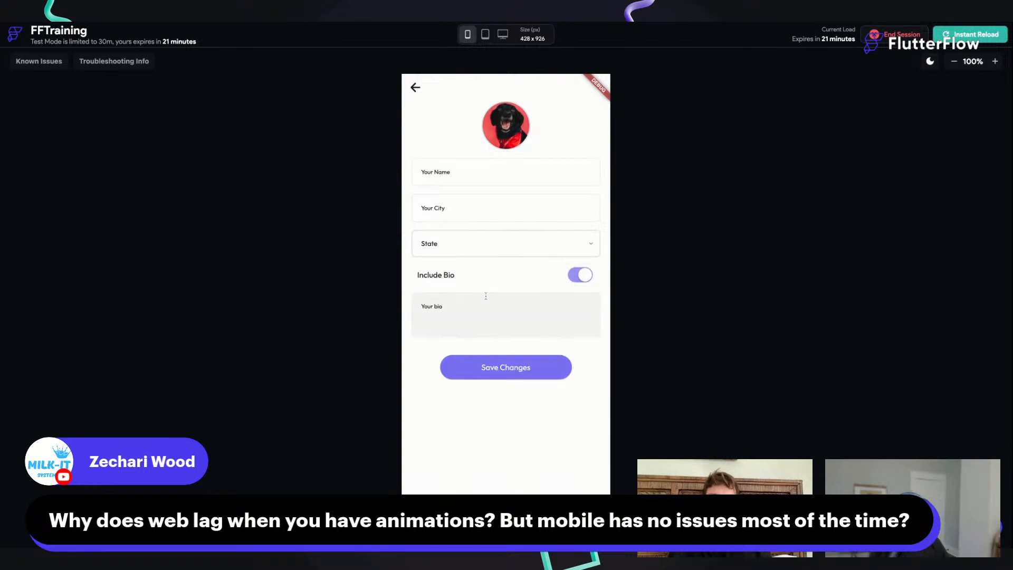
{"action": "left_click", "coordinate": [500, 285]}
{"action": "left_click", "coordinate": [500, 285]}
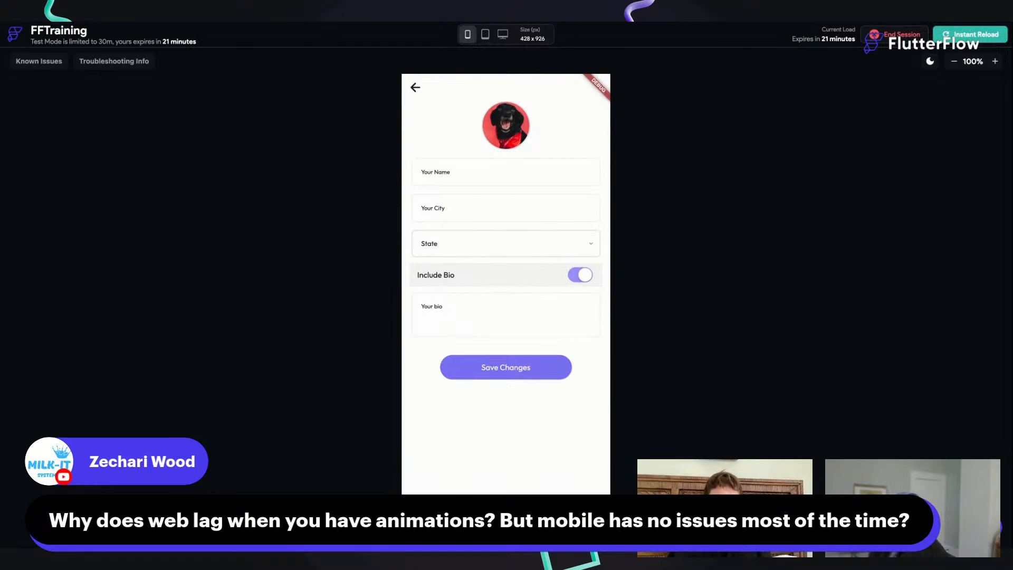
{"action": "left_click", "coordinate": [519, 275]}
{"action": "left_click", "coordinate": [519, 274]}
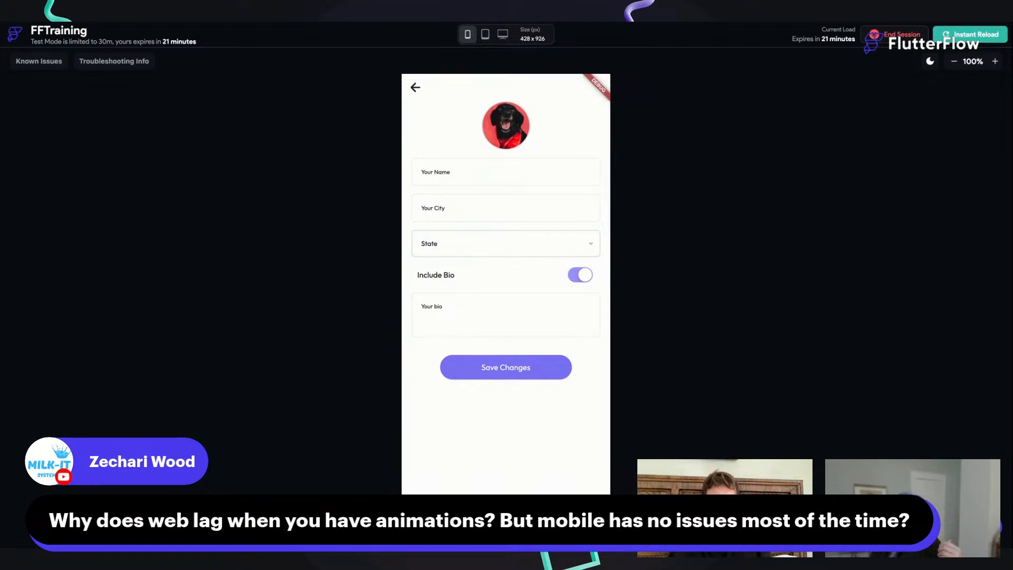
{"action": "left_click", "coordinate": [522, 278]}
{"action": "left_click", "coordinate": [522, 278]}
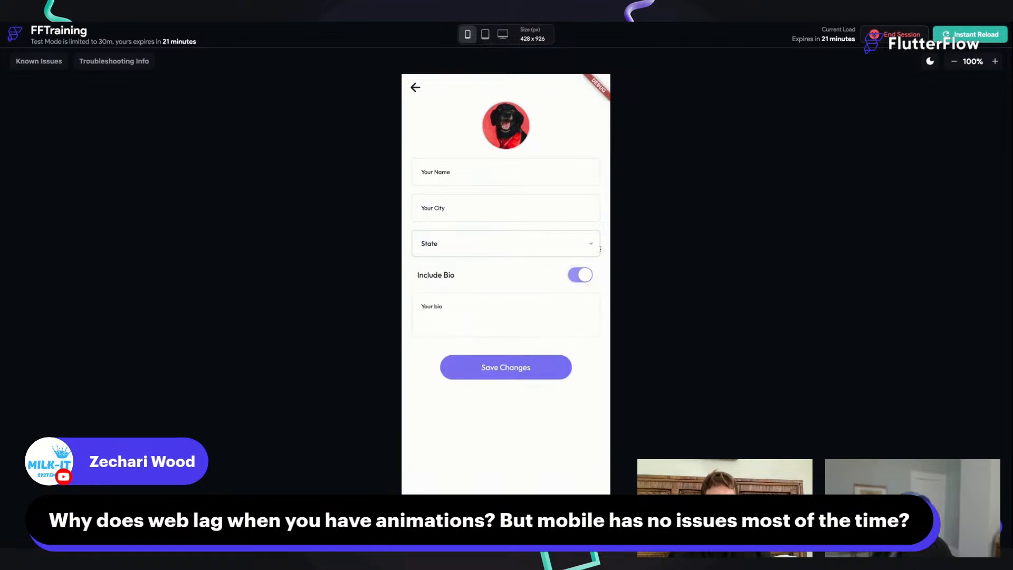
Step: Go back to onboarding, swipe through its texts, continue to the create-profile page, and turn on Include Bio
{"action": "left_click", "coordinate": [415, 87]}
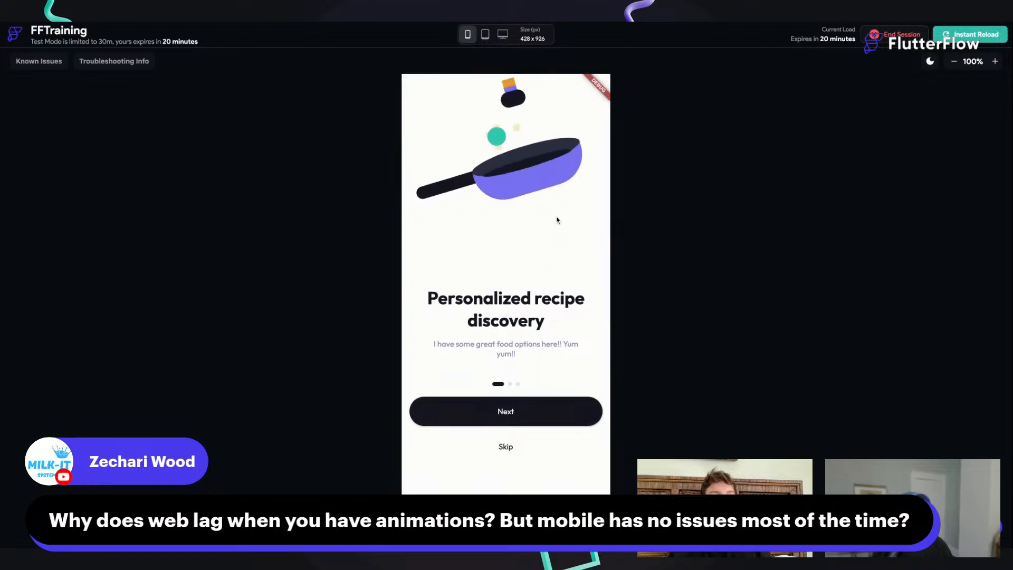
{"action": "left_click_drag", "start_coordinate": [526, 331], "coordinate": [481, 337]}
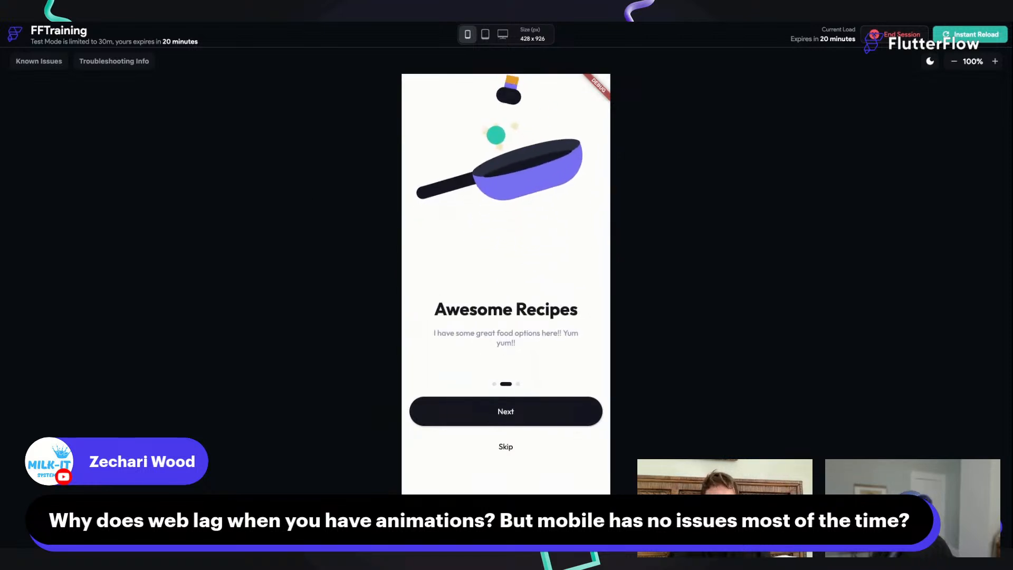
{"action": "left_click_drag", "start_coordinate": [477, 333], "coordinate": [400, 332]}
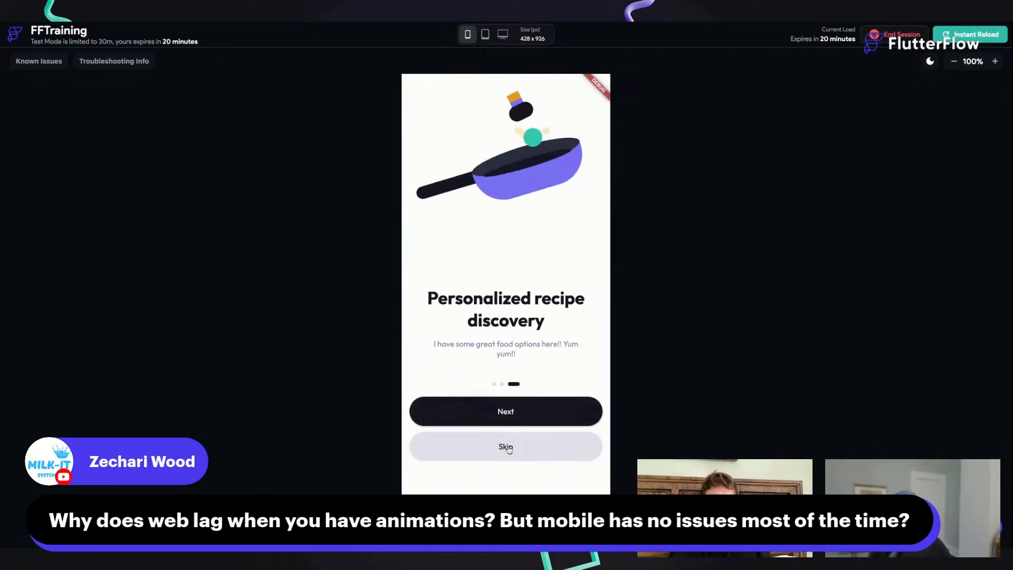
{"action": "left_click", "coordinate": [502, 411]}
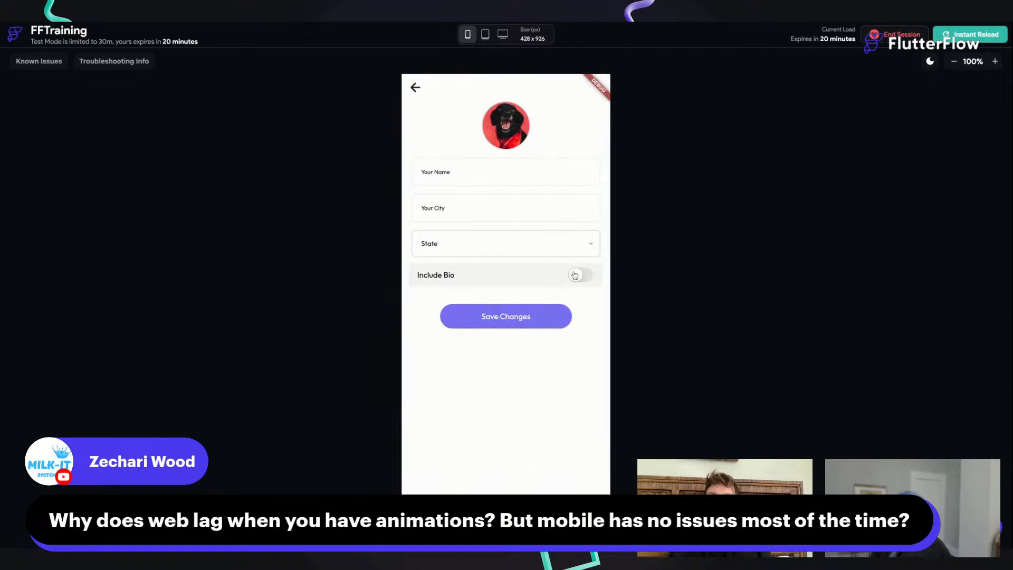
{"action": "left_click", "coordinate": [575, 275]}
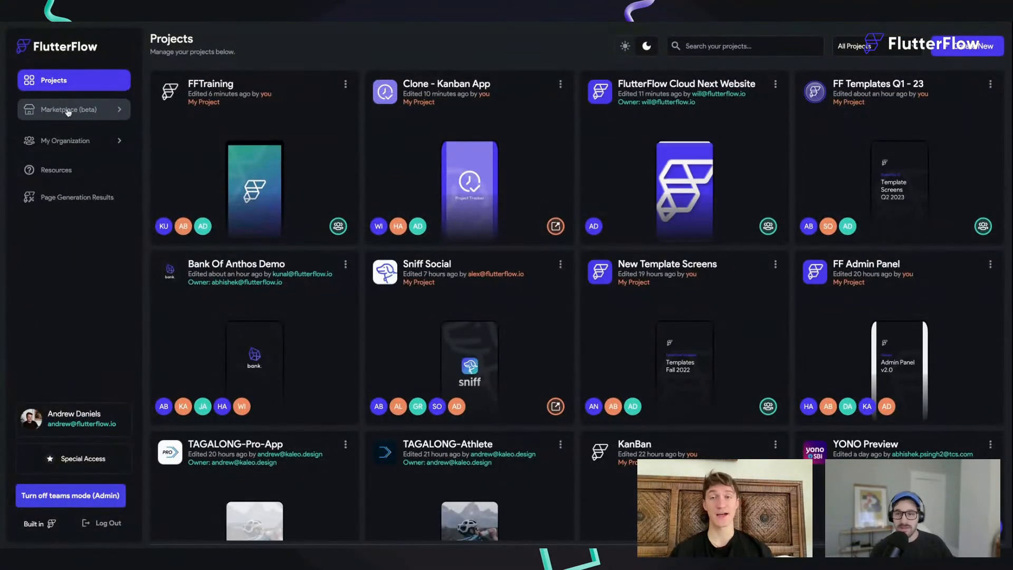
Step: Browse all items in the FlutterFlow Marketplace and view the Smart Bike App Template live
{"action": "left_click", "coordinate": [68, 111]}
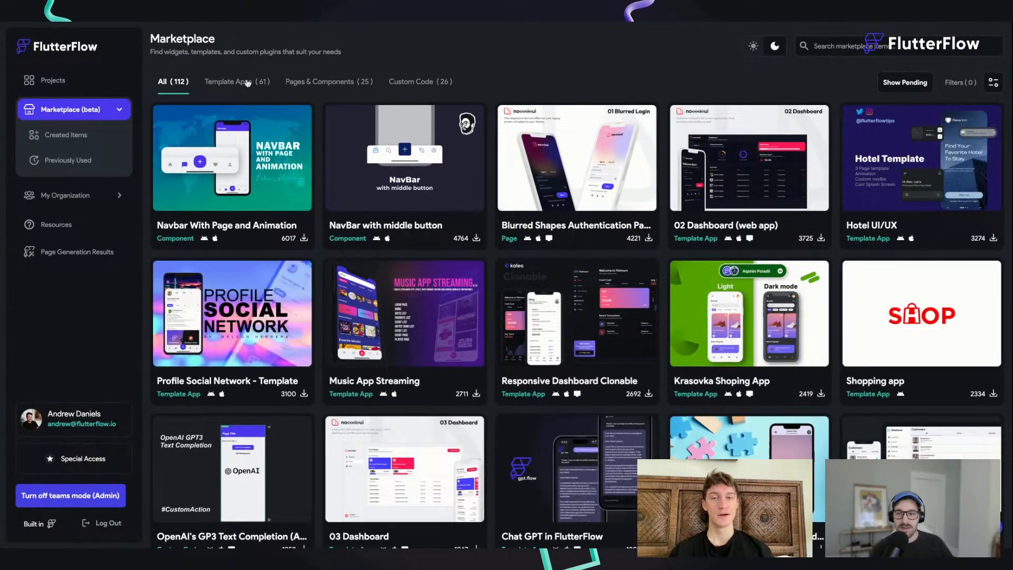
{"action": "scroll", "coordinate": [896, 151], "scroll_direction": "down", "scroll_amount": 1}
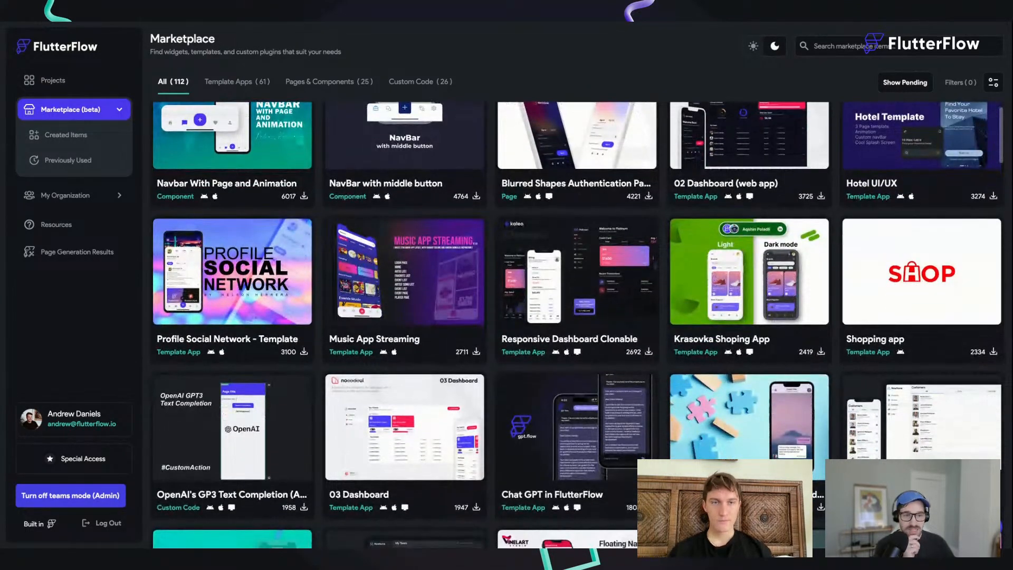
{"action": "scroll", "coordinate": [771, 252], "scroll_direction": "down", "scroll_amount": 3}
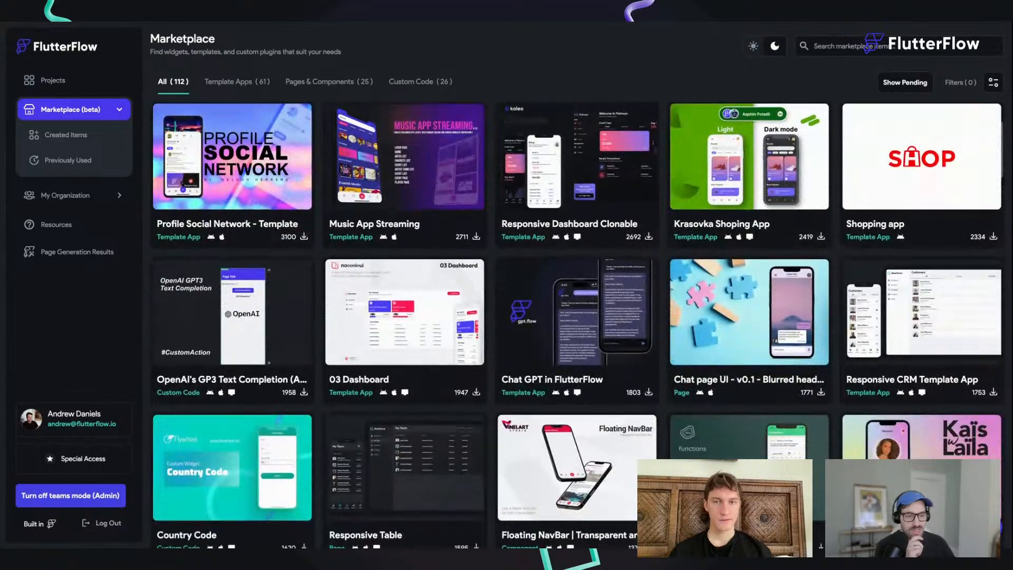
{"action": "scroll", "coordinate": [772, 252], "scroll_direction": "down", "scroll_amount": 3}
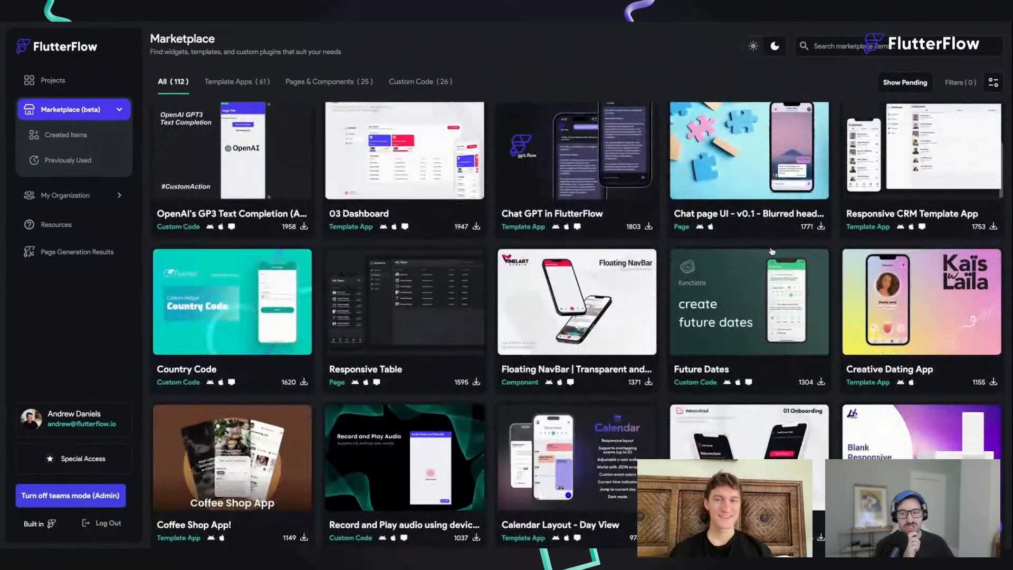
{"action": "scroll", "coordinate": [511, 263], "scroll_direction": "down", "scroll_amount": 2}
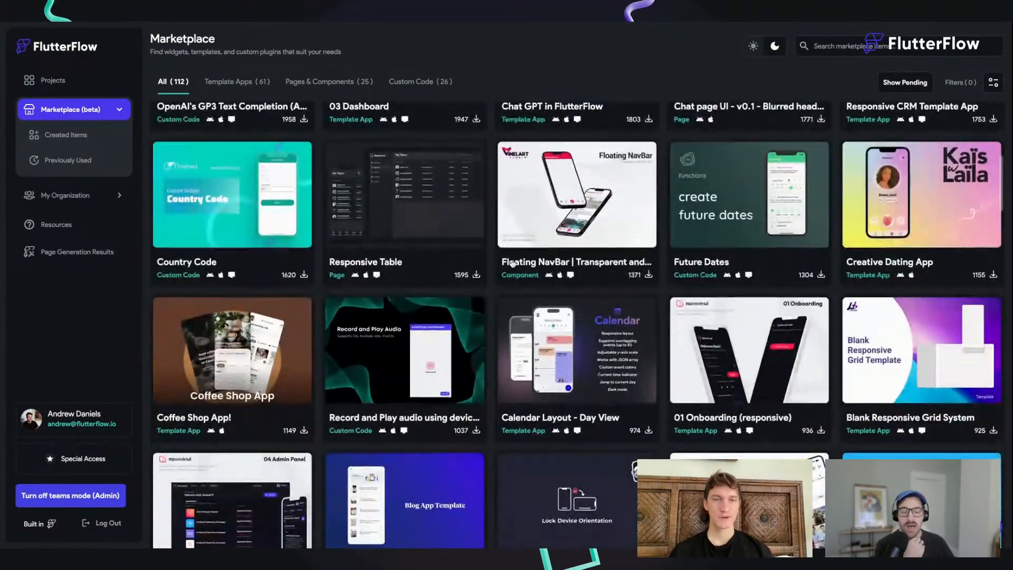
{"action": "scroll", "coordinate": [511, 264], "scroll_direction": "down", "scroll_amount": 8}
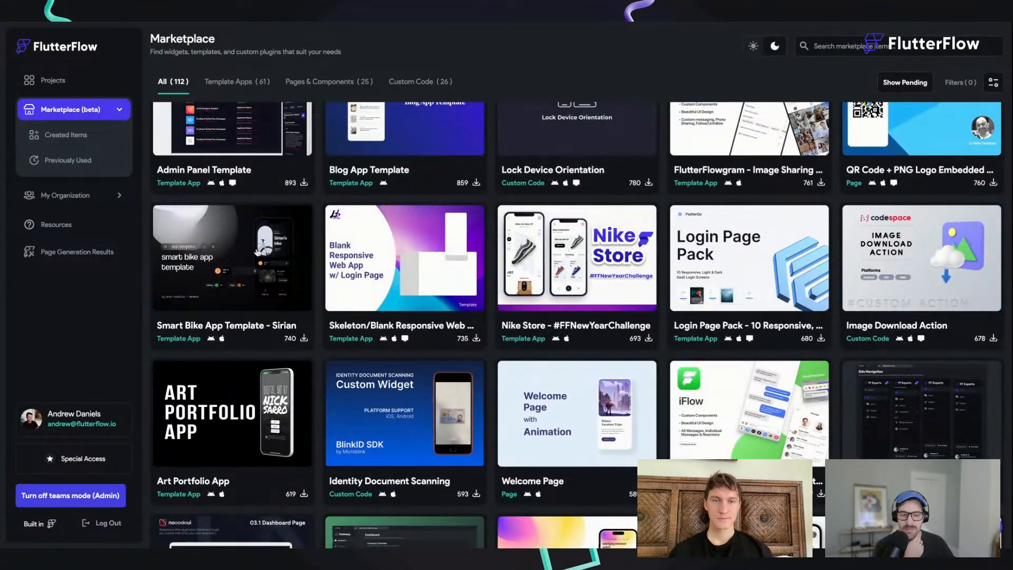
{"action": "left_click", "coordinate": [174, 258]}
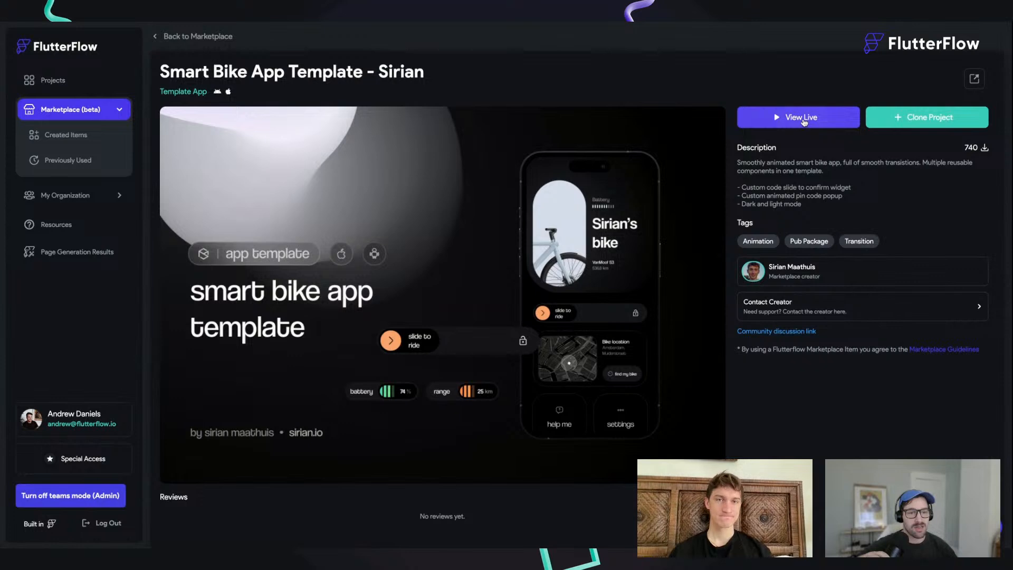
{"action": "left_click", "coordinate": [798, 117]}
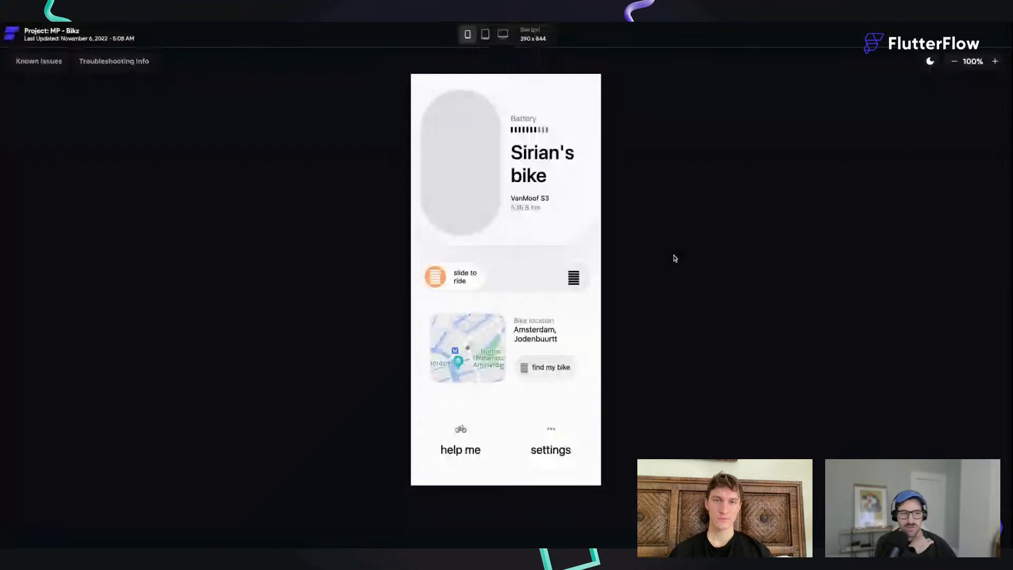
Step: Try slide to ride in the bike demo, close and reopen the pincode pad, and enter the pincode to start riding mode
{"action": "left_click_drag", "start_coordinate": [435, 276], "coordinate": [517, 276]}
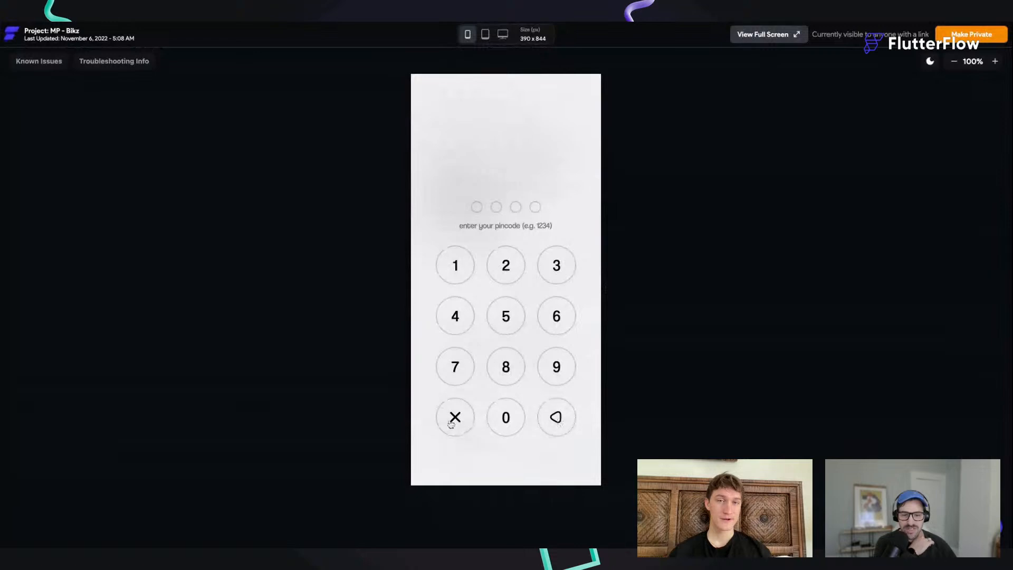
{"action": "left_click", "coordinate": [449, 420]}
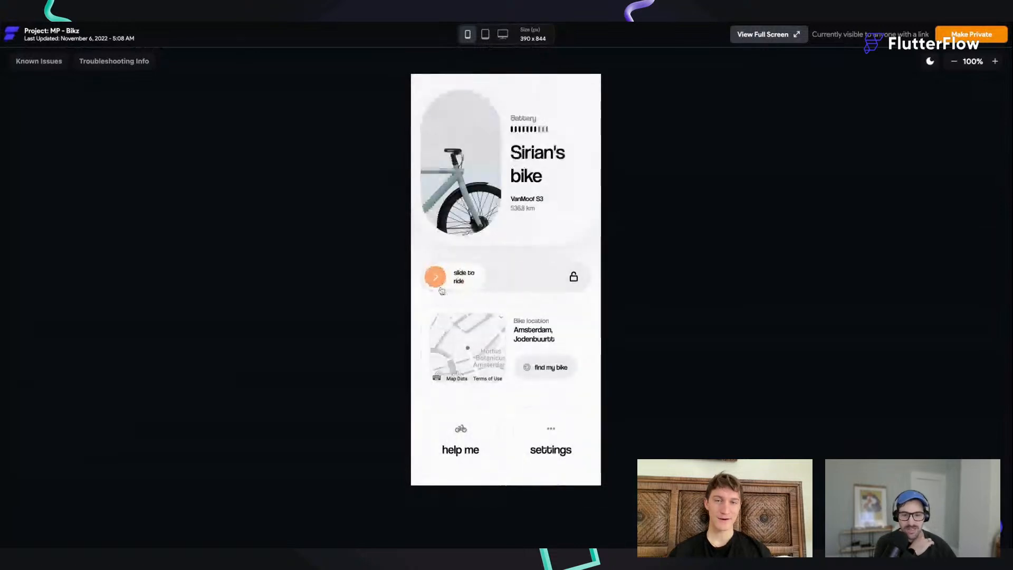
{"action": "left_click_drag", "start_coordinate": [438, 284], "coordinate": [610, 294]}
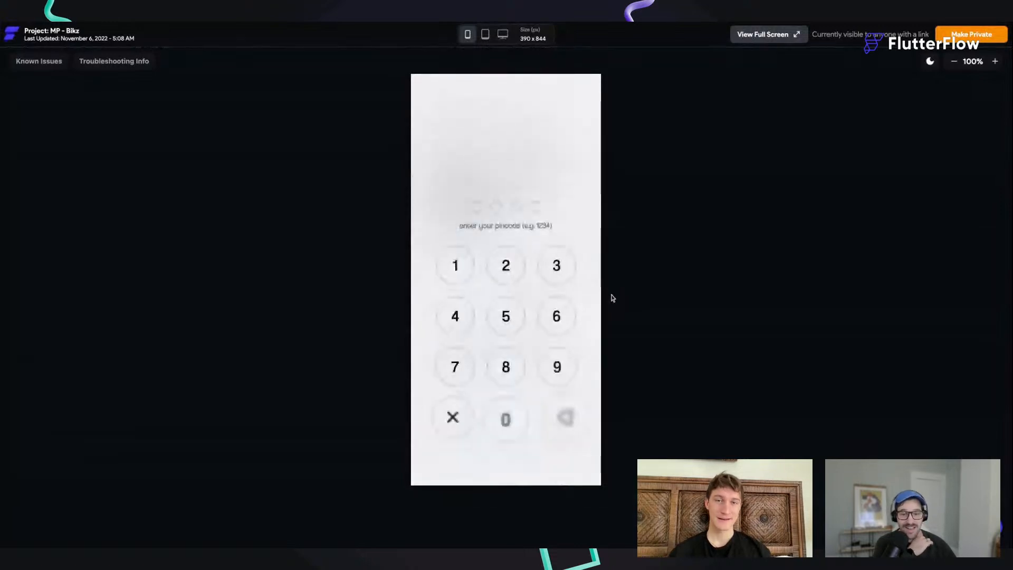
{"action": "left_click", "coordinate": [457, 265]}
{"action": "left_click", "coordinate": [505, 265]}
{"action": "left_click", "coordinate": [551, 272]}
{"action": "left_click", "coordinate": [498, 312]}
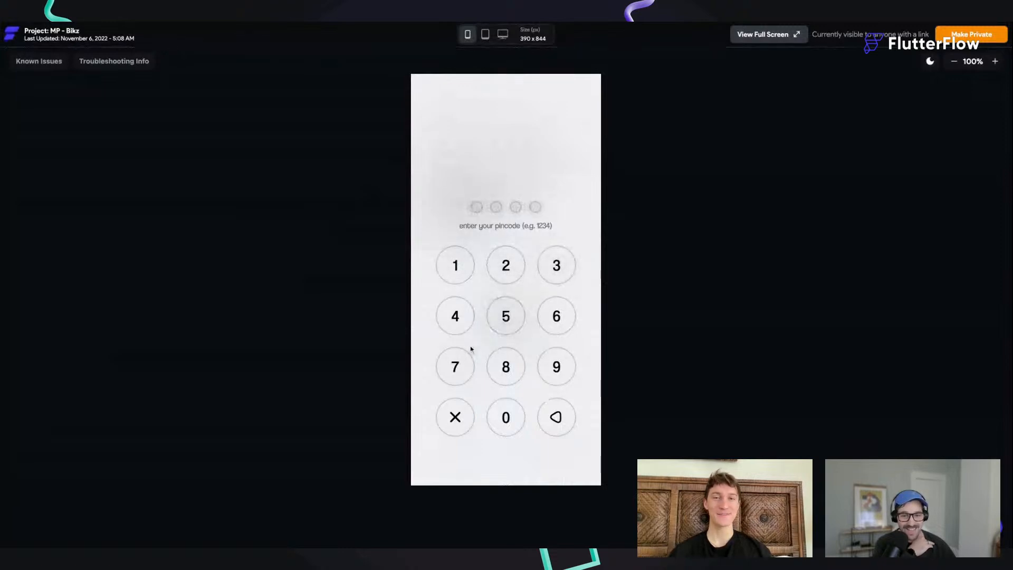
{"action": "left_click", "coordinate": [458, 269]}
{"action": "left_click", "coordinate": [505, 265]}
{"action": "left_click", "coordinate": [556, 266]}
{"action": "left_click", "coordinate": [462, 314]}
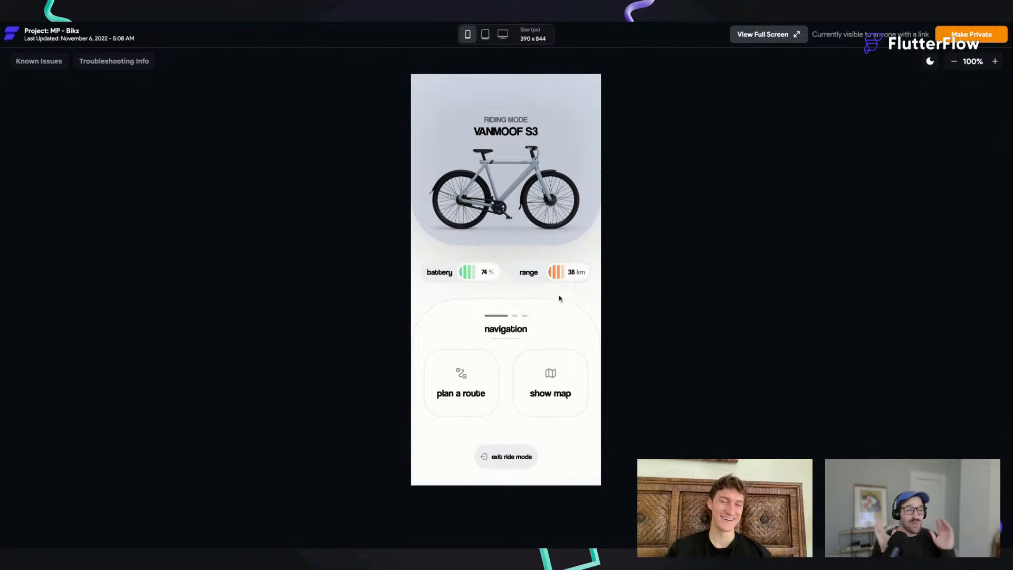
Step: Swipe the riding mode cards to settings and toggle the theme, leaving dark mode enabled
{"action": "scroll", "coordinate": [514, 375], "scroll_direction": "right", "scroll_amount": 3}
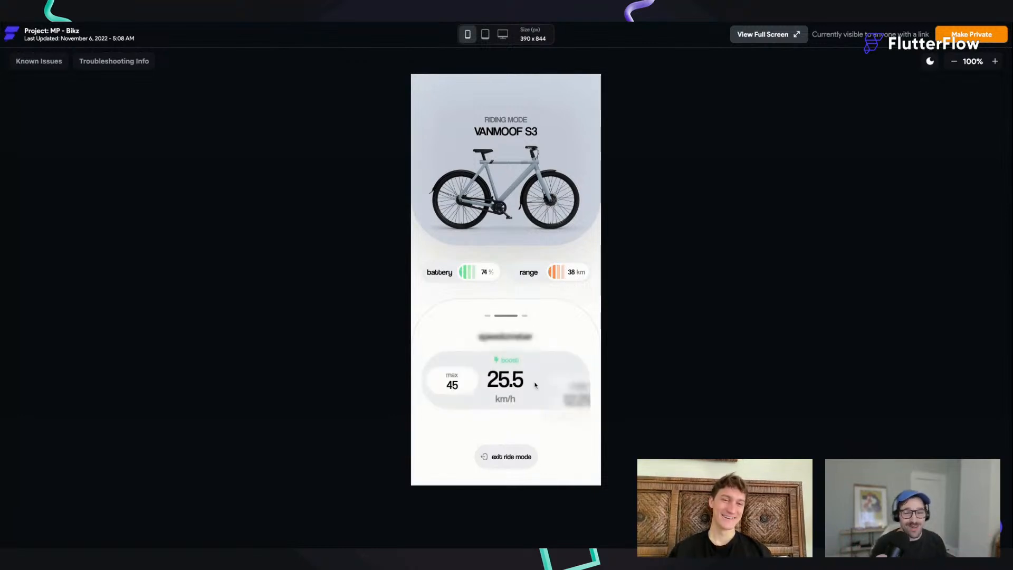
{"action": "scroll", "coordinate": [537, 357], "scroll_direction": "right", "scroll_amount": 3}
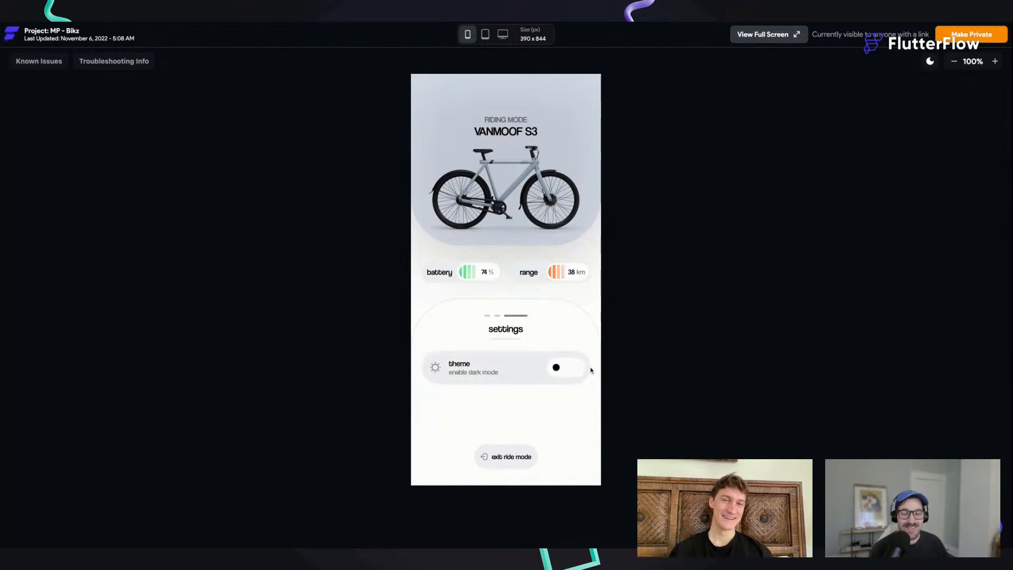
{"action": "left_click", "coordinate": [555, 369]}
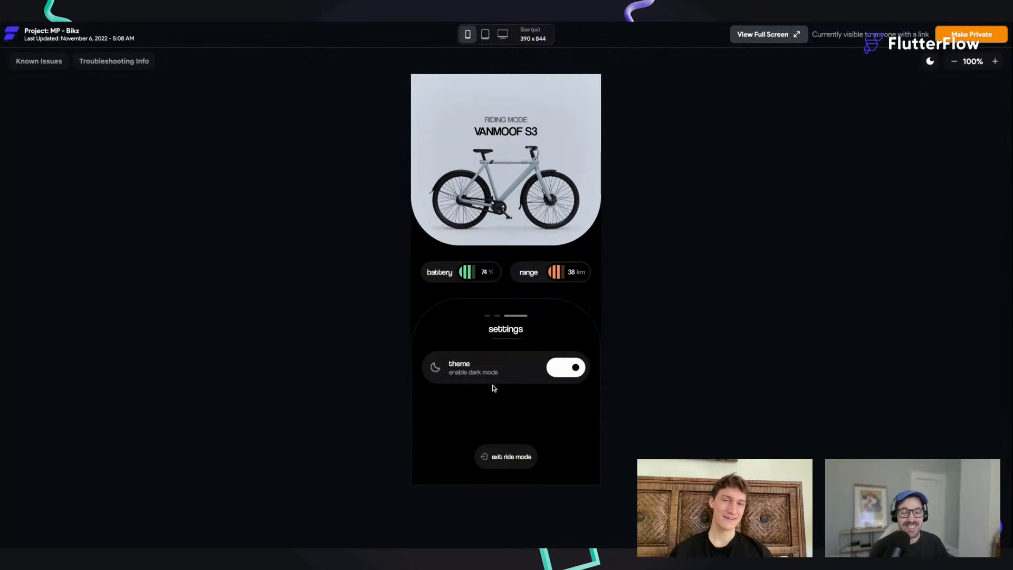
{"action": "left_click", "coordinate": [555, 372]}
{"action": "left_click", "coordinate": [569, 373]}
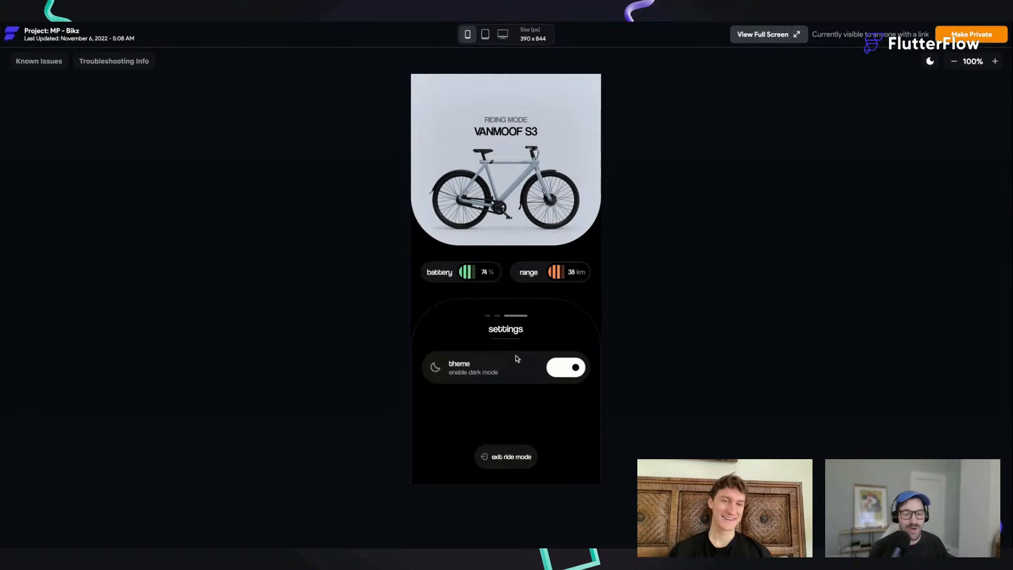
Step: Swipe the riding mode cards back to navigation and exit ride mode
{"action": "left_click_drag", "start_coordinate": [489, 367], "coordinate": [587, 373]}
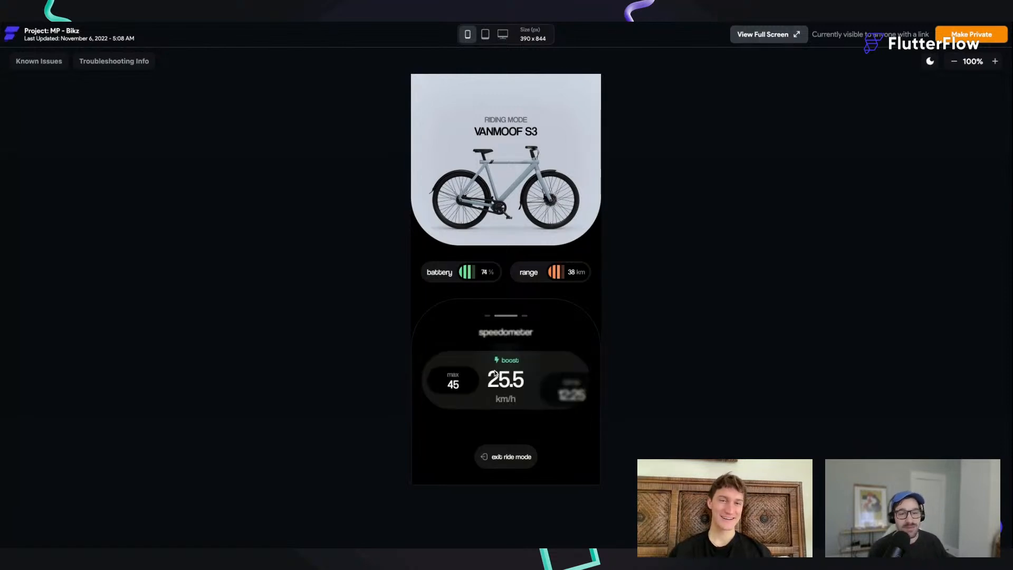
{"action": "left_click_drag", "start_coordinate": [488, 369], "coordinate": [565, 384]}
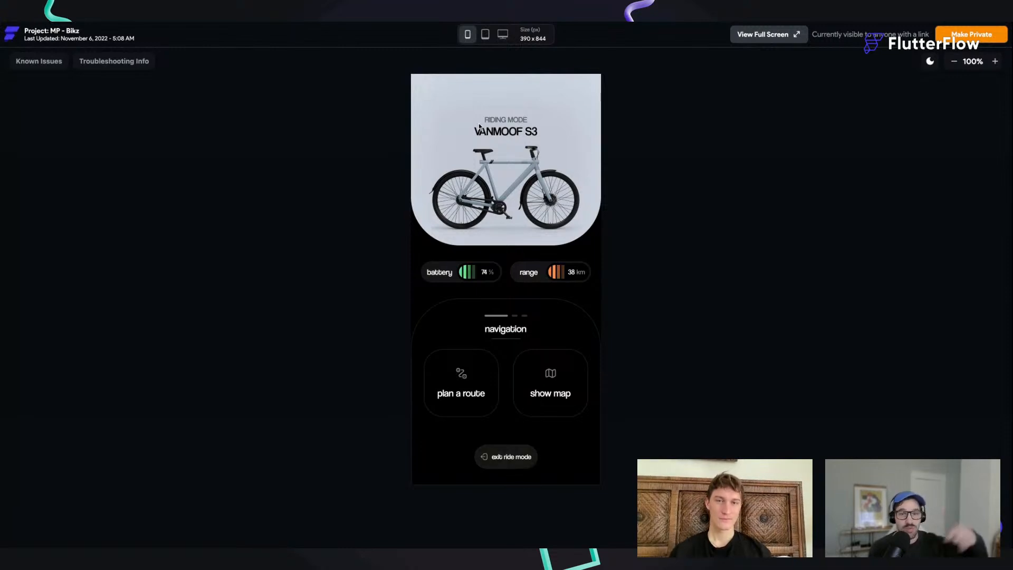
{"action": "left_click", "coordinate": [508, 457]}
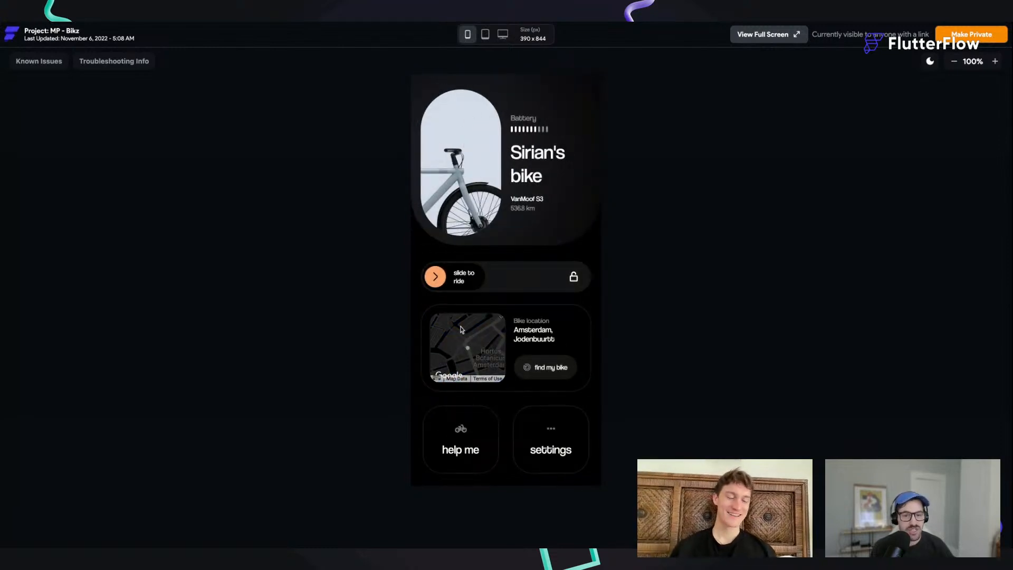
Step: Open and close the find my bike, settings and slide to ride pincode popups to check their transitions
{"action": "left_click", "coordinate": [546, 372]}
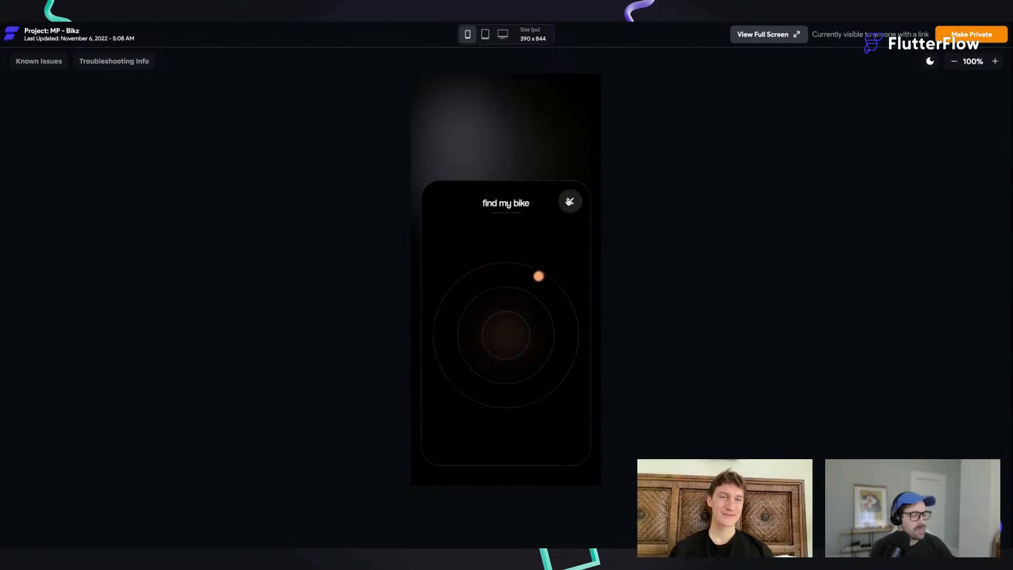
{"action": "left_click", "coordinate": [569, 201]}
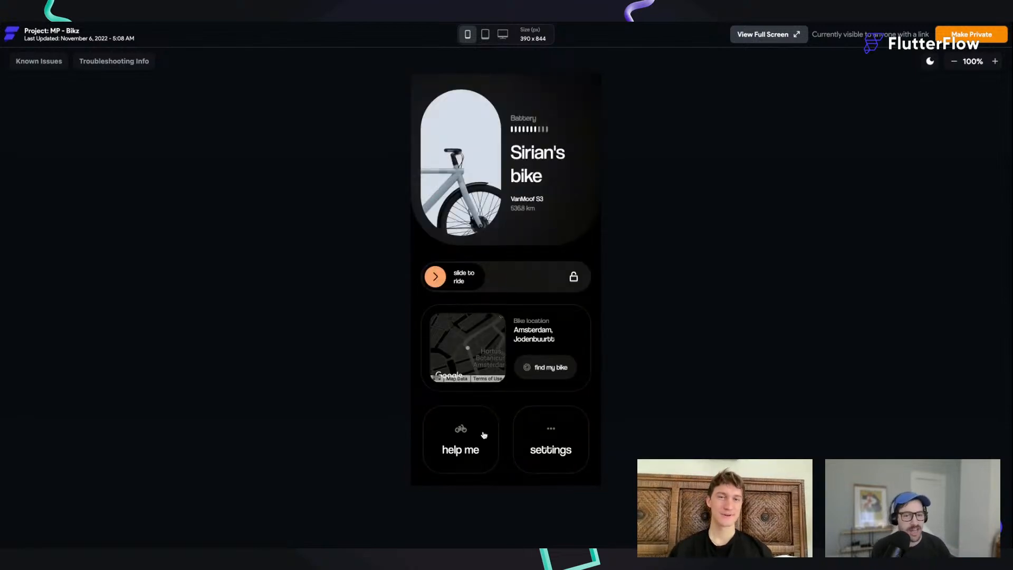
{"action": "left_click", "coordinate": [560, 436]}
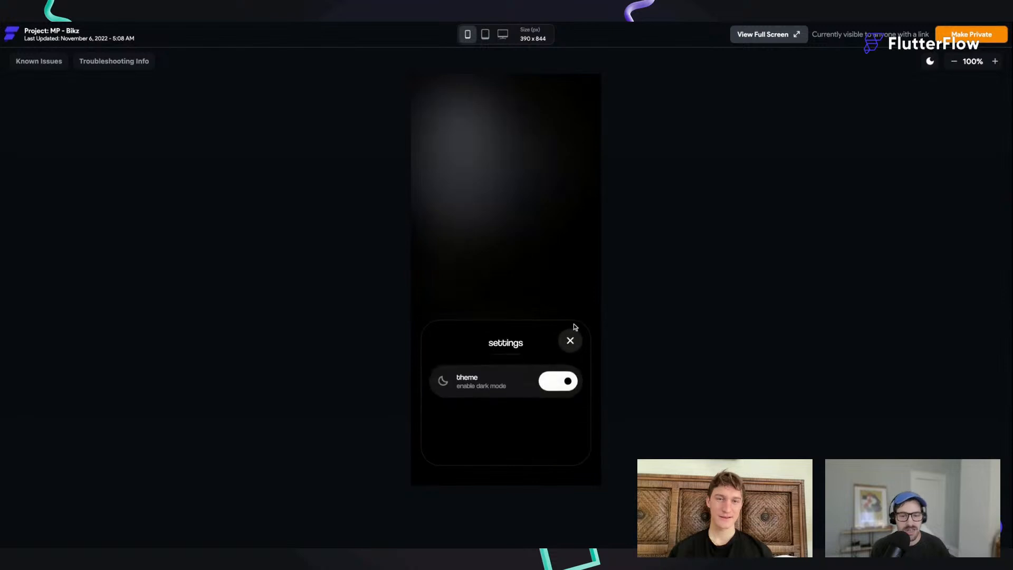
{"action": "left_click", "coordinate": [570, 340]}
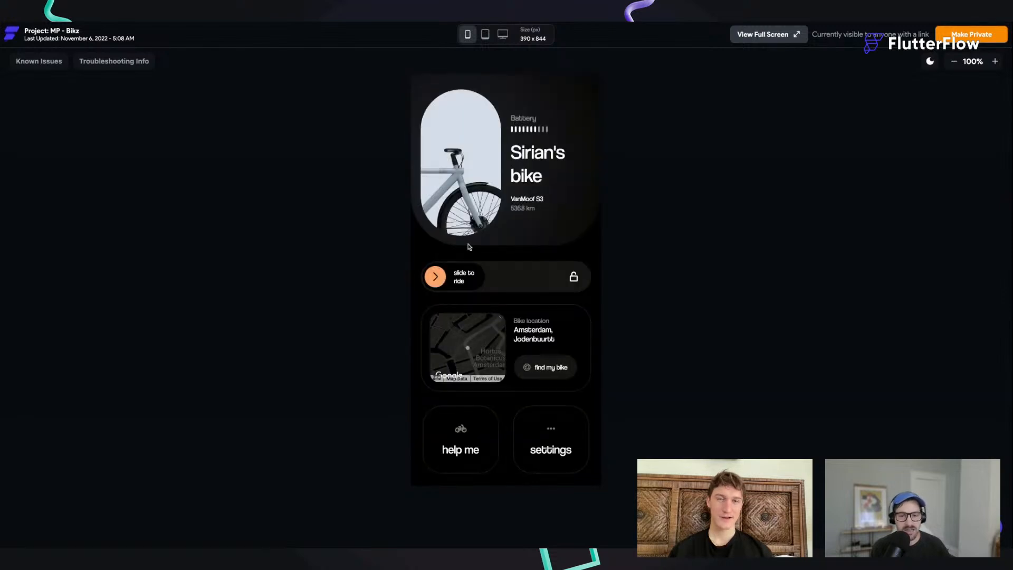
{"action": "left_click", "coordinate": [434, 276]}
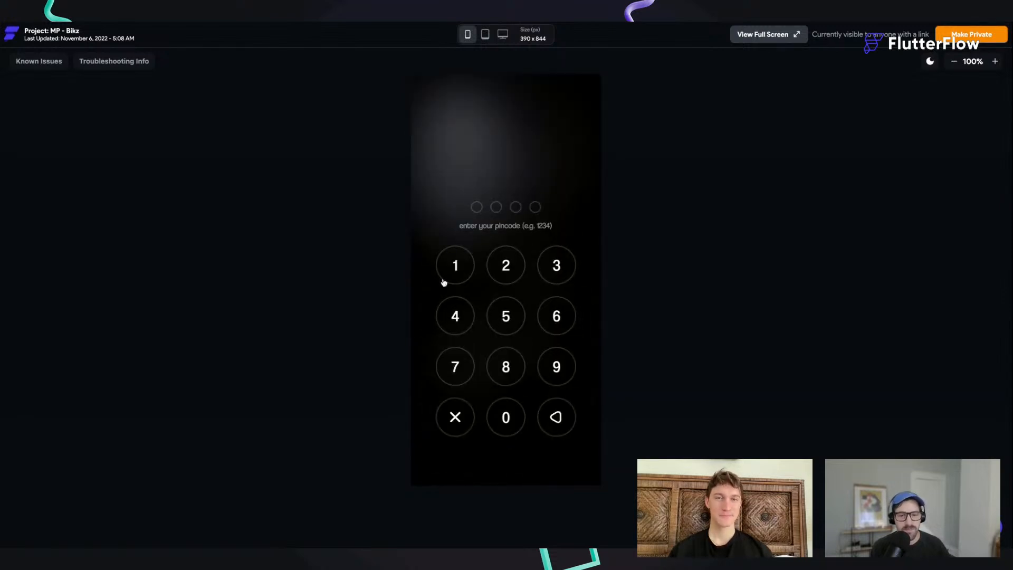
{"action": "left_click", "coordinate": [456, 419]}
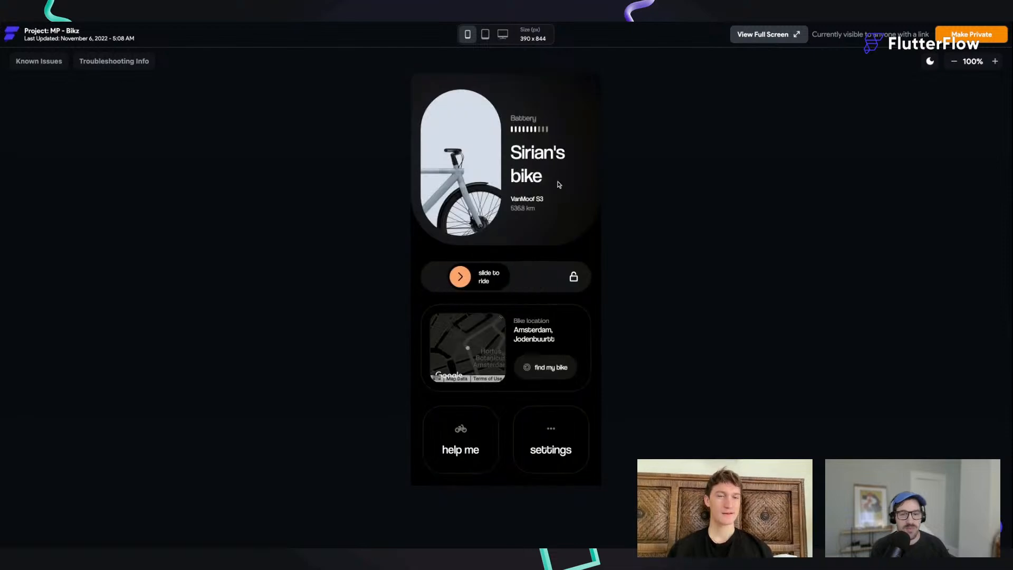